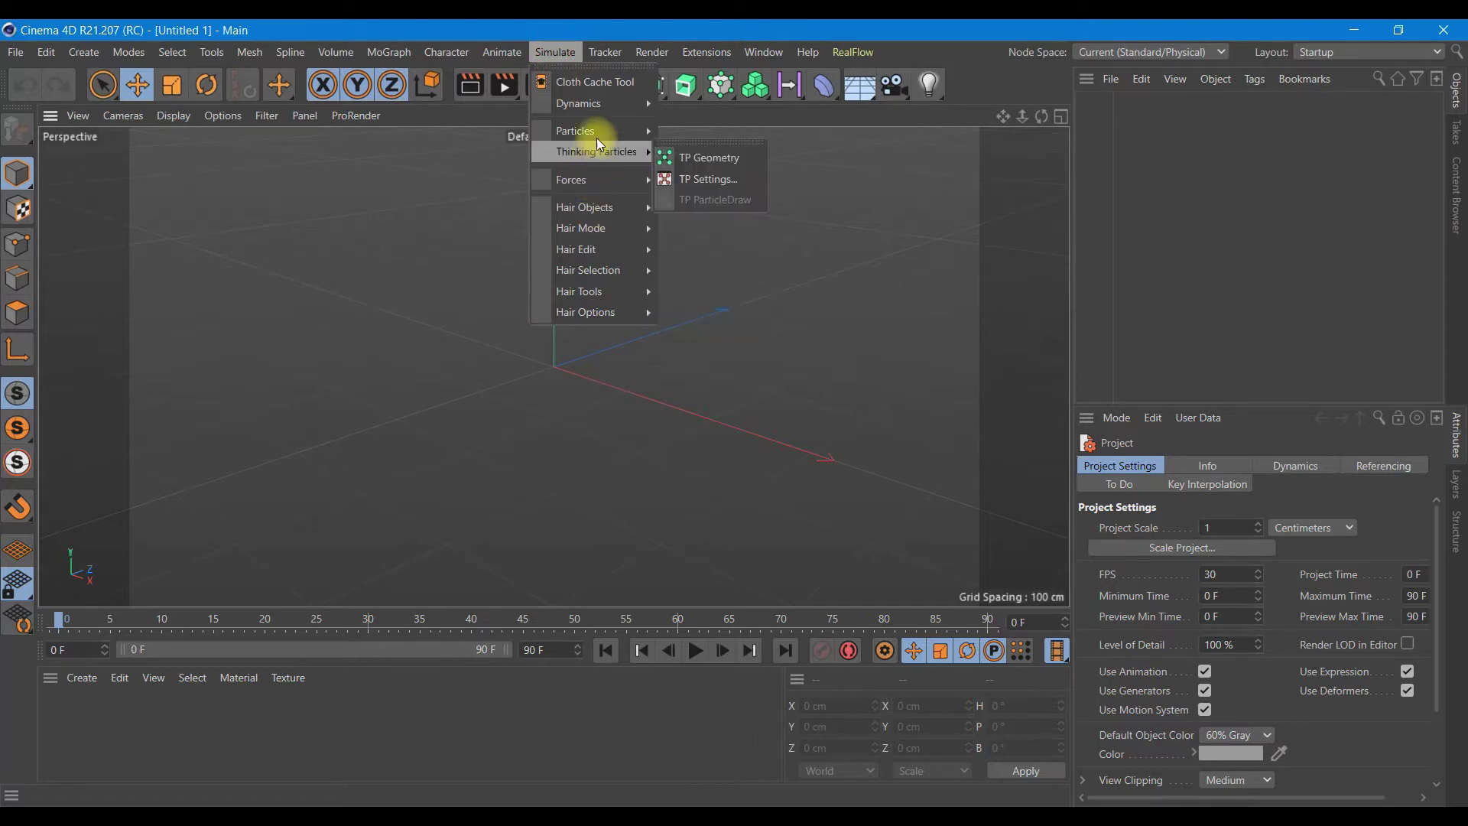
Add a particle emitter emitting from frame -48 to 900 at speed 140 with 25° rotation
left_click(707, 136)
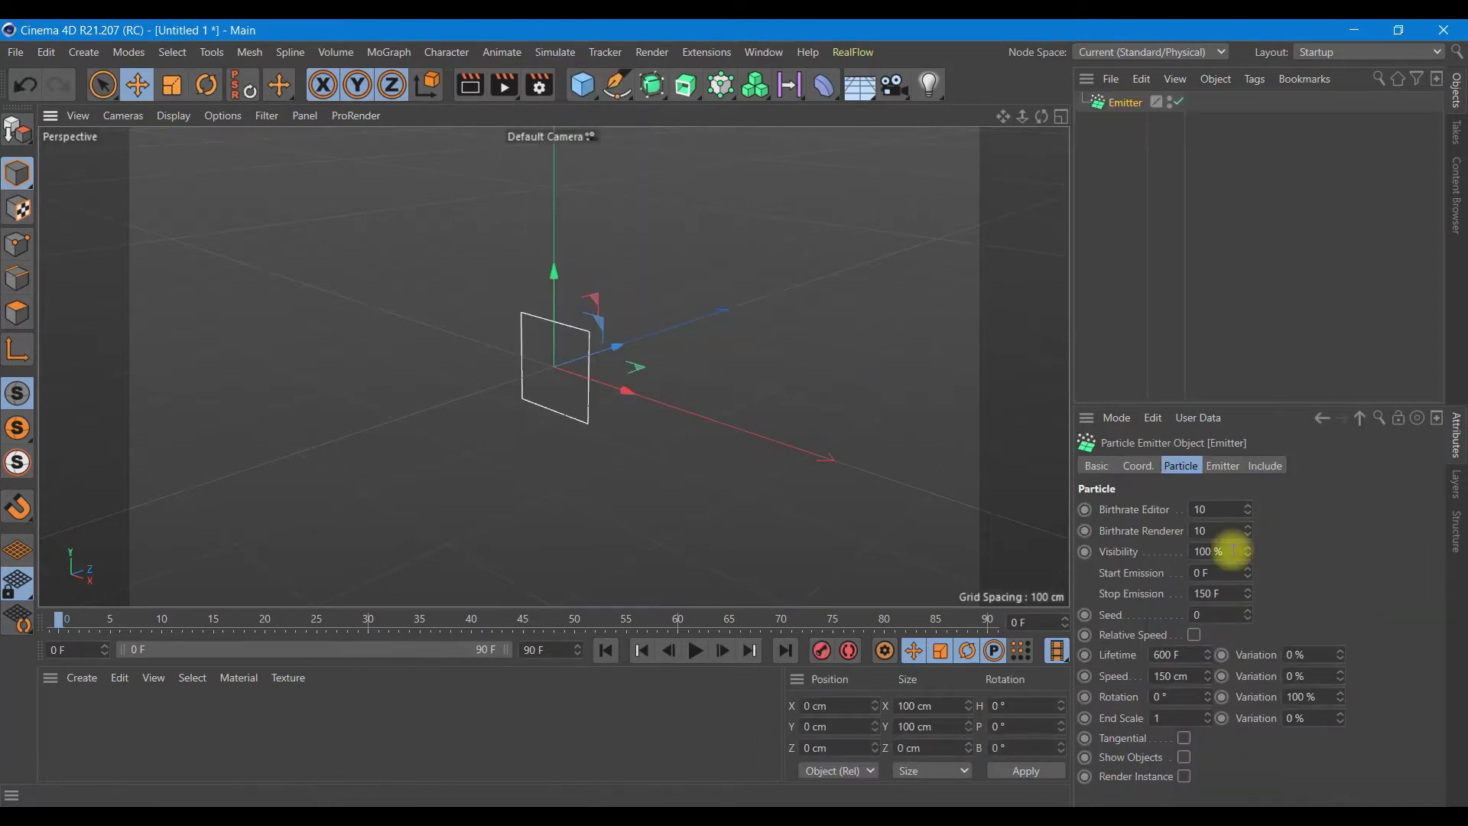
left_click(1233, 594)
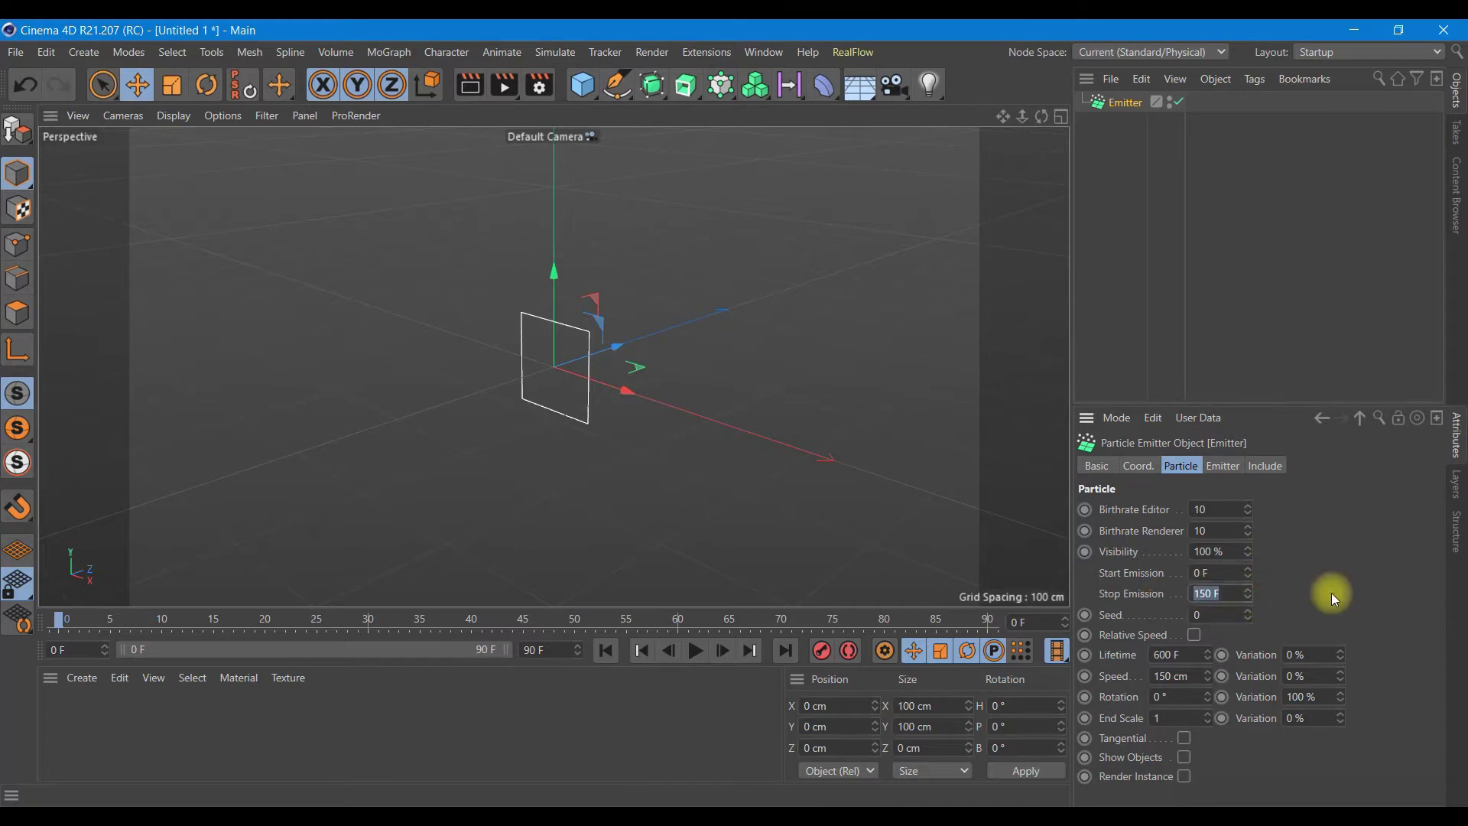
type("900")
left_click(1217, 573)
type("-45")
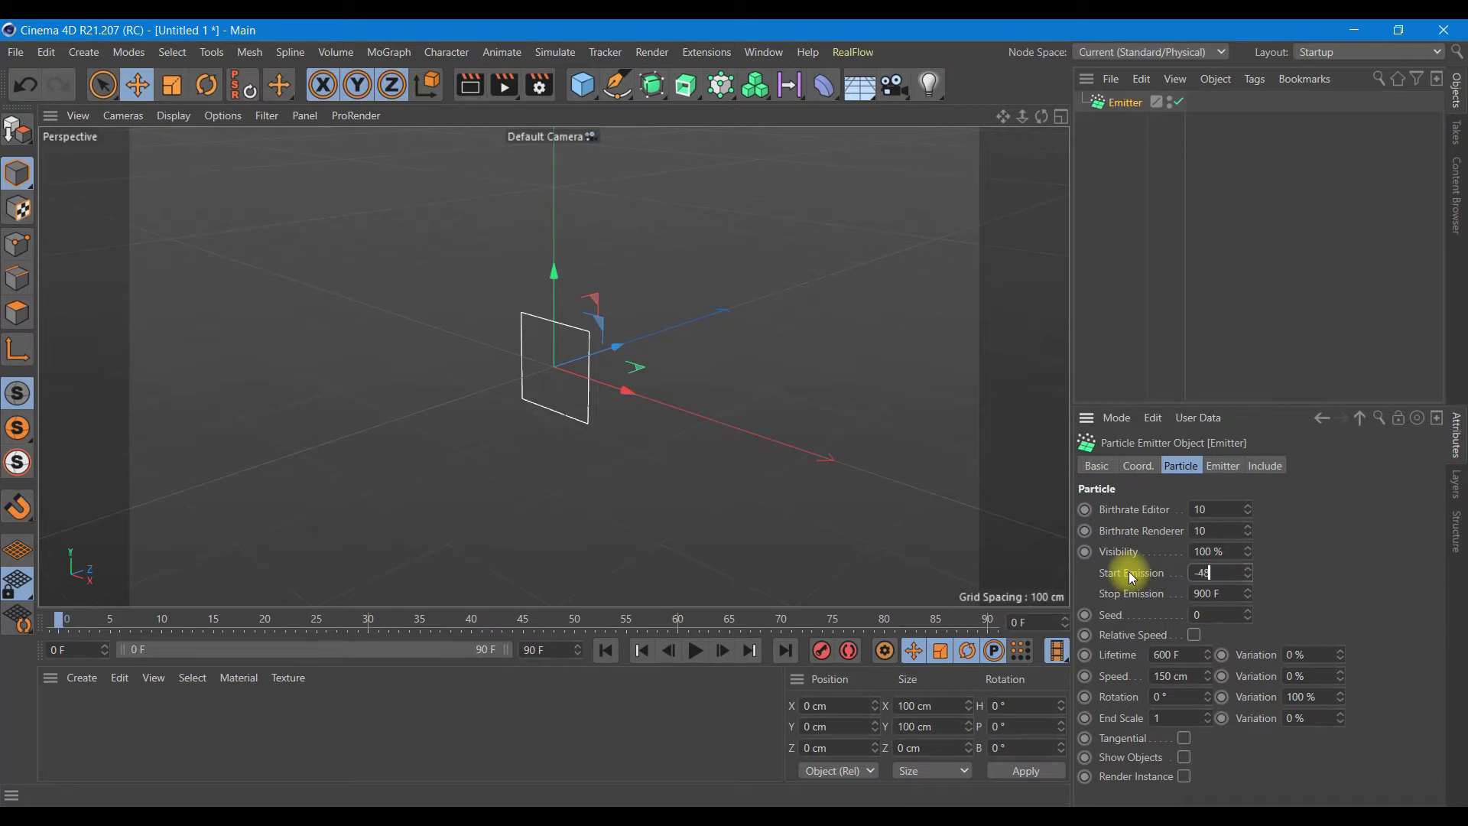
left_click(1186, 677)
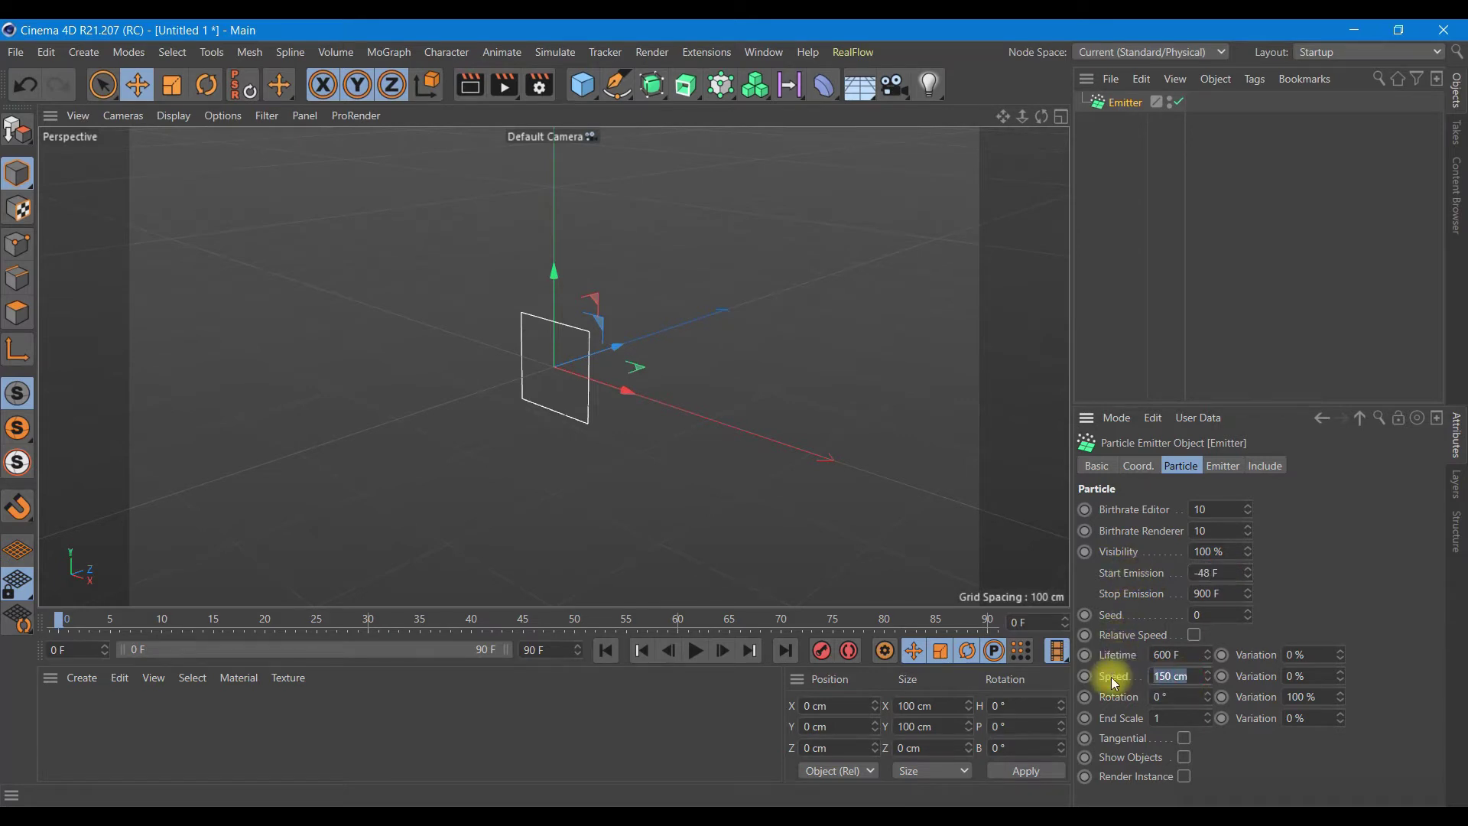
type("140")
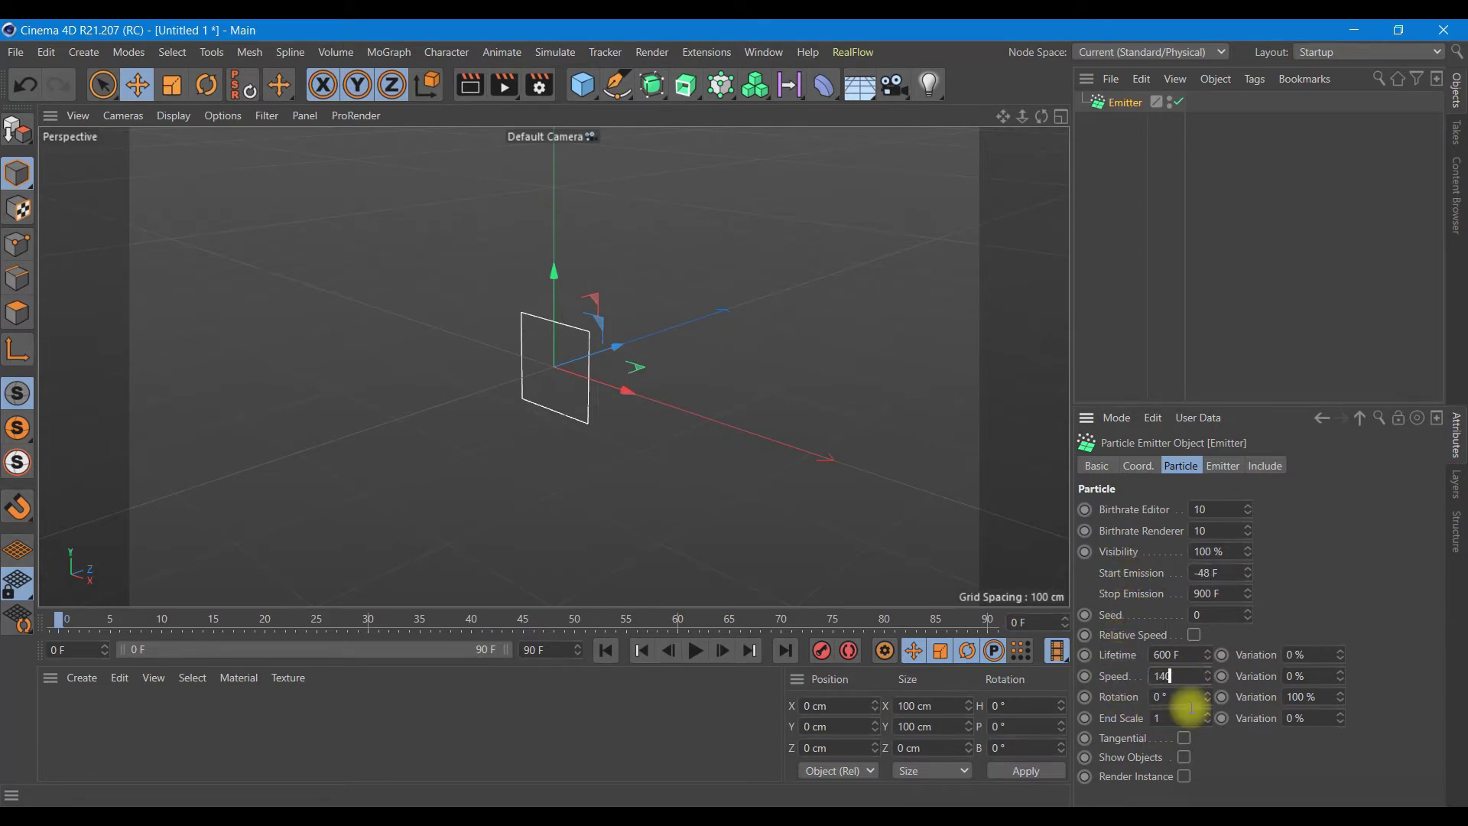
key("Tab")
type("2")
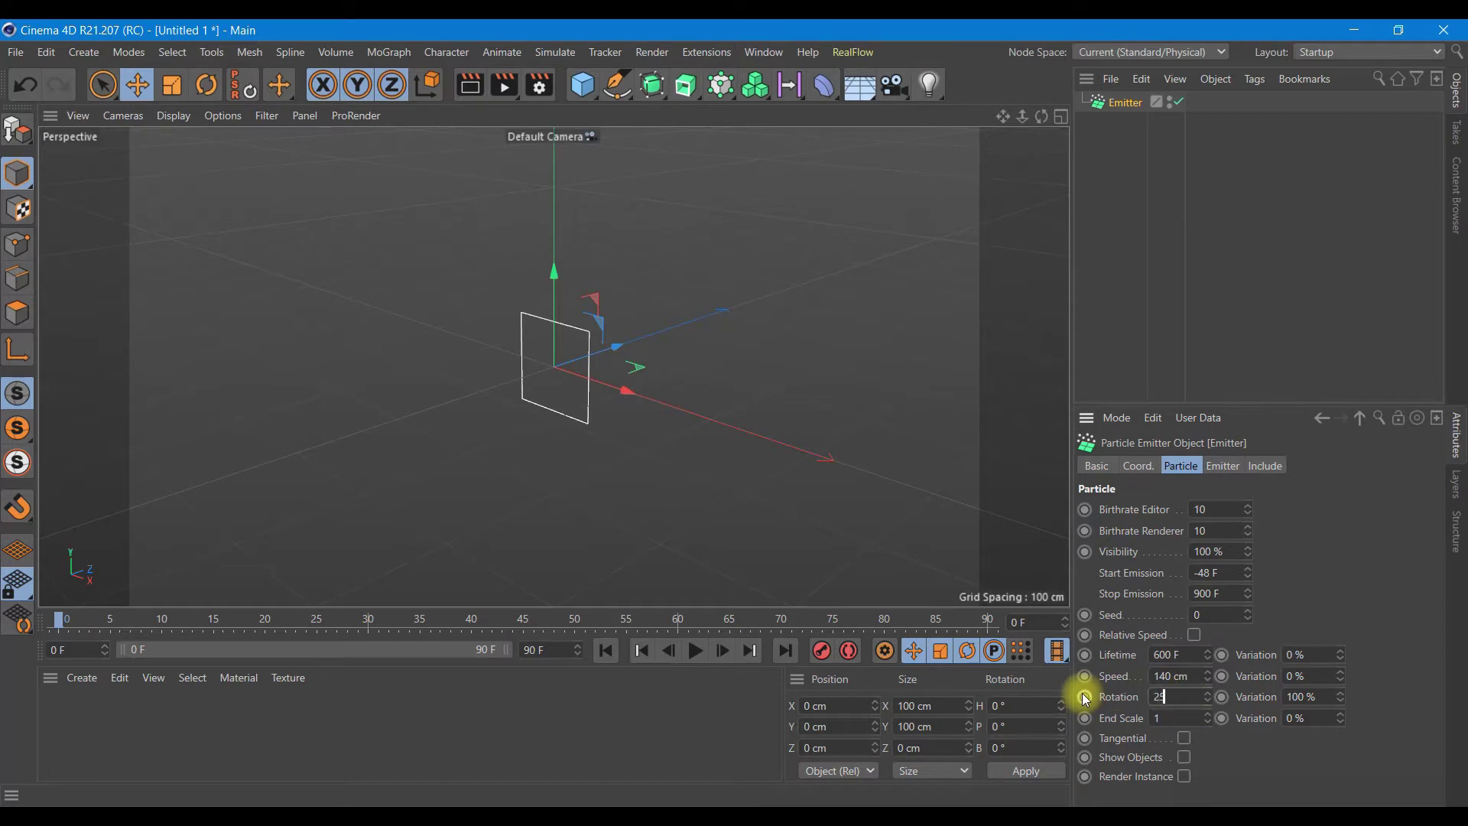
Show particles as objects with 35% lifetime, 80% speed and 31% end-scale variation
left_click(1184, 757)
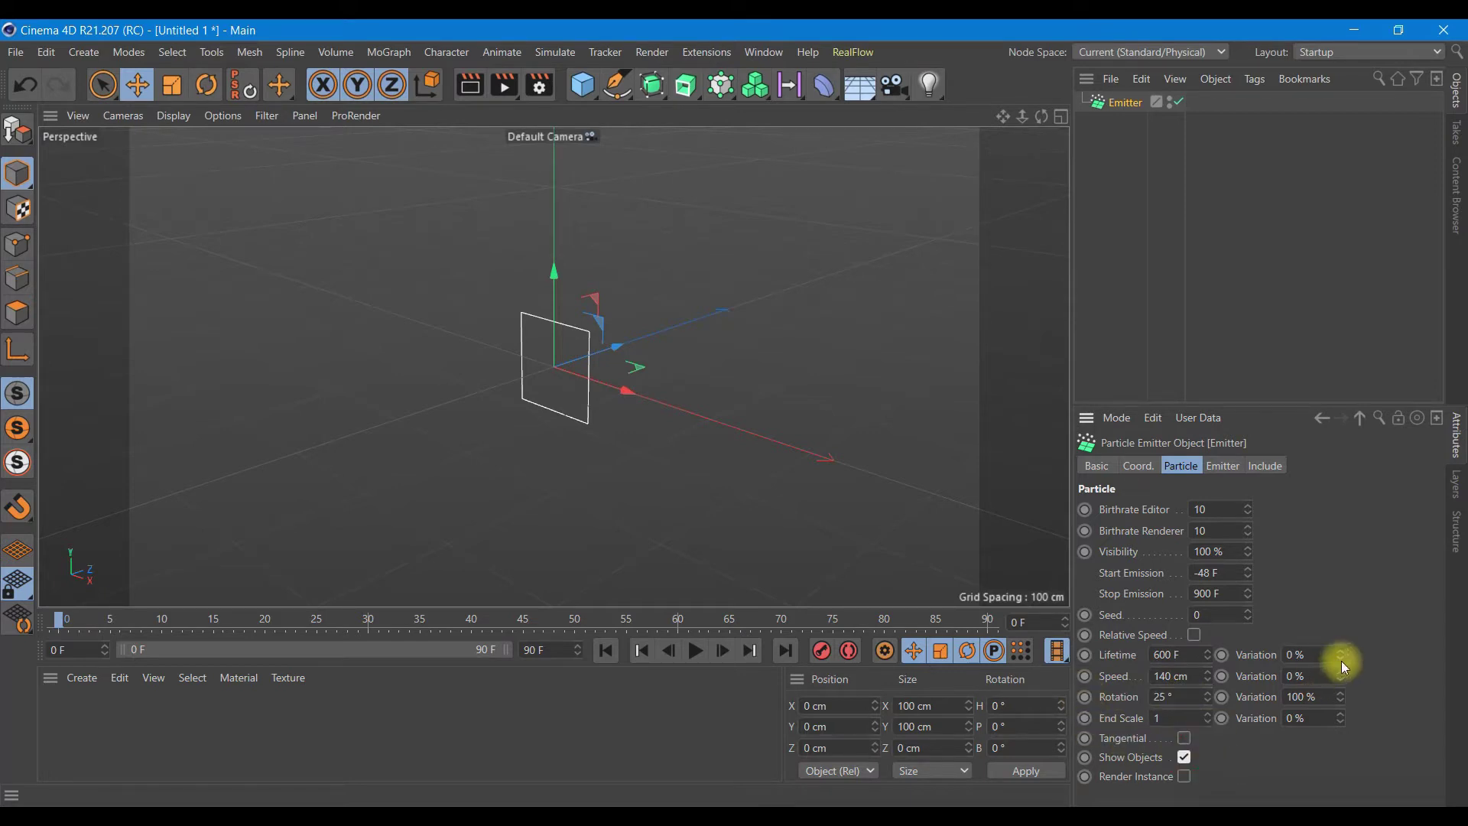
left_click(1314, 655)
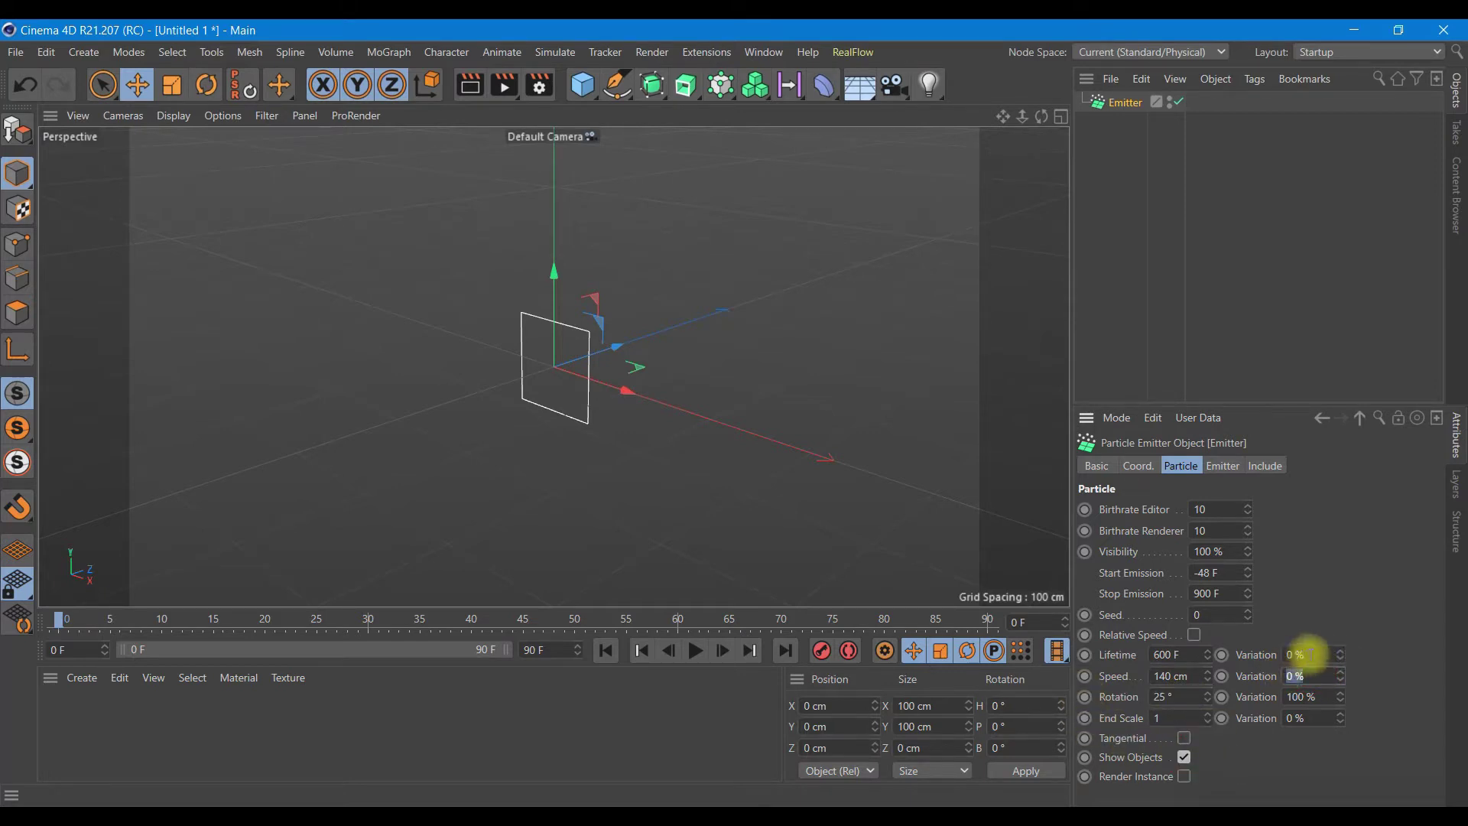
type("35")
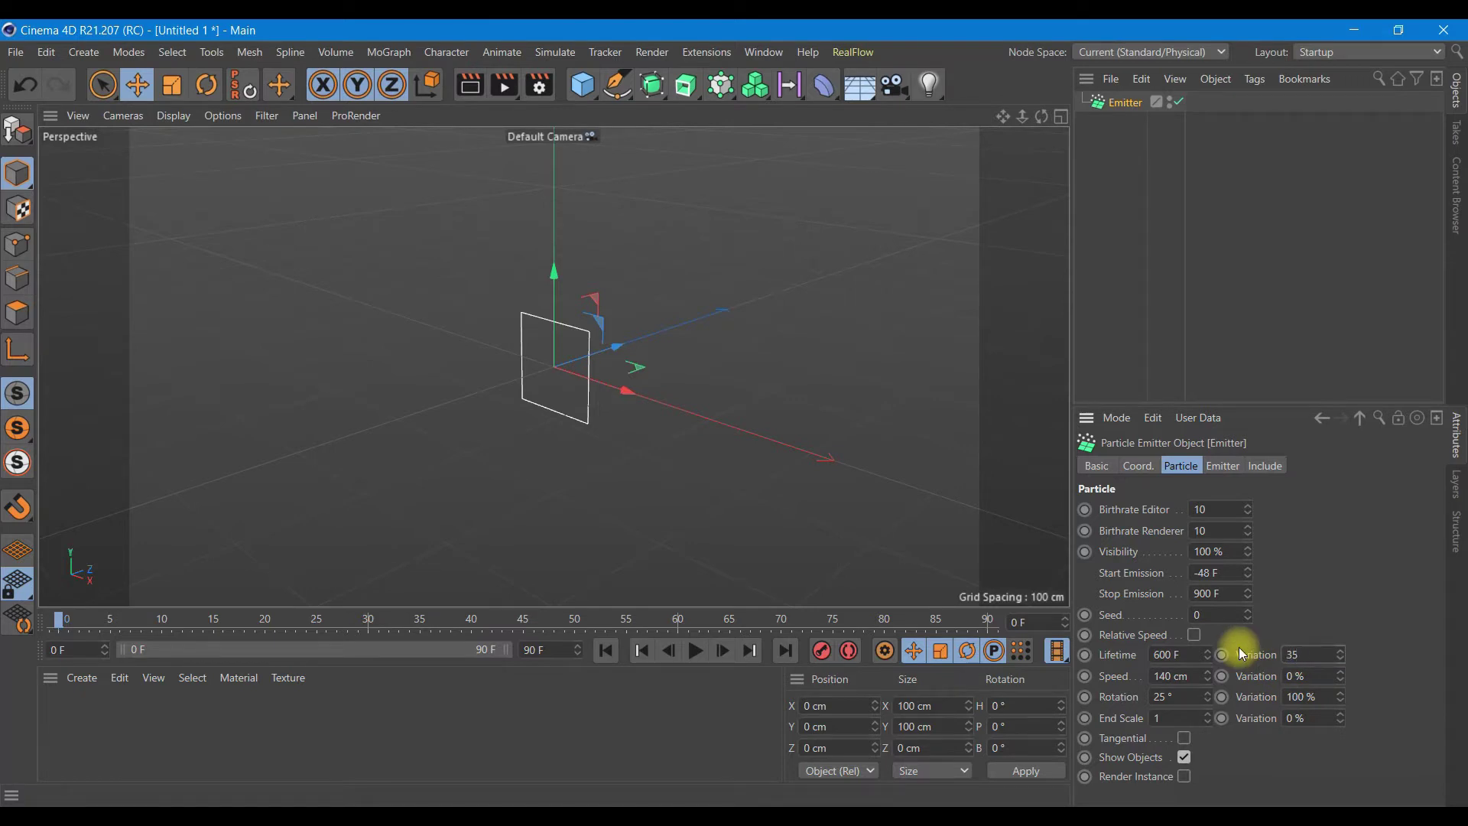
left_click(1300, 718)
type("31")
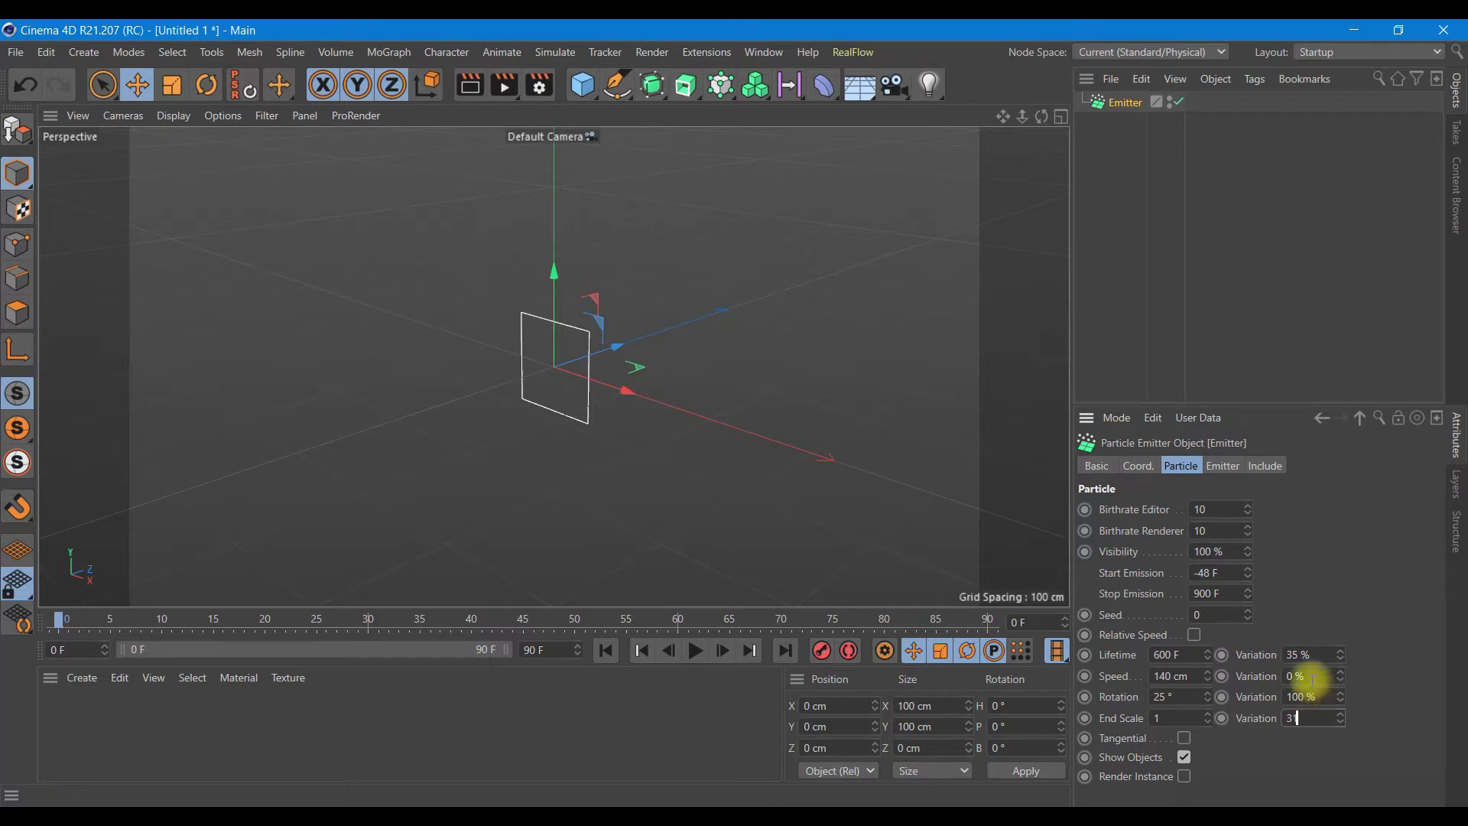
left_click(1300, 677)
type("80")
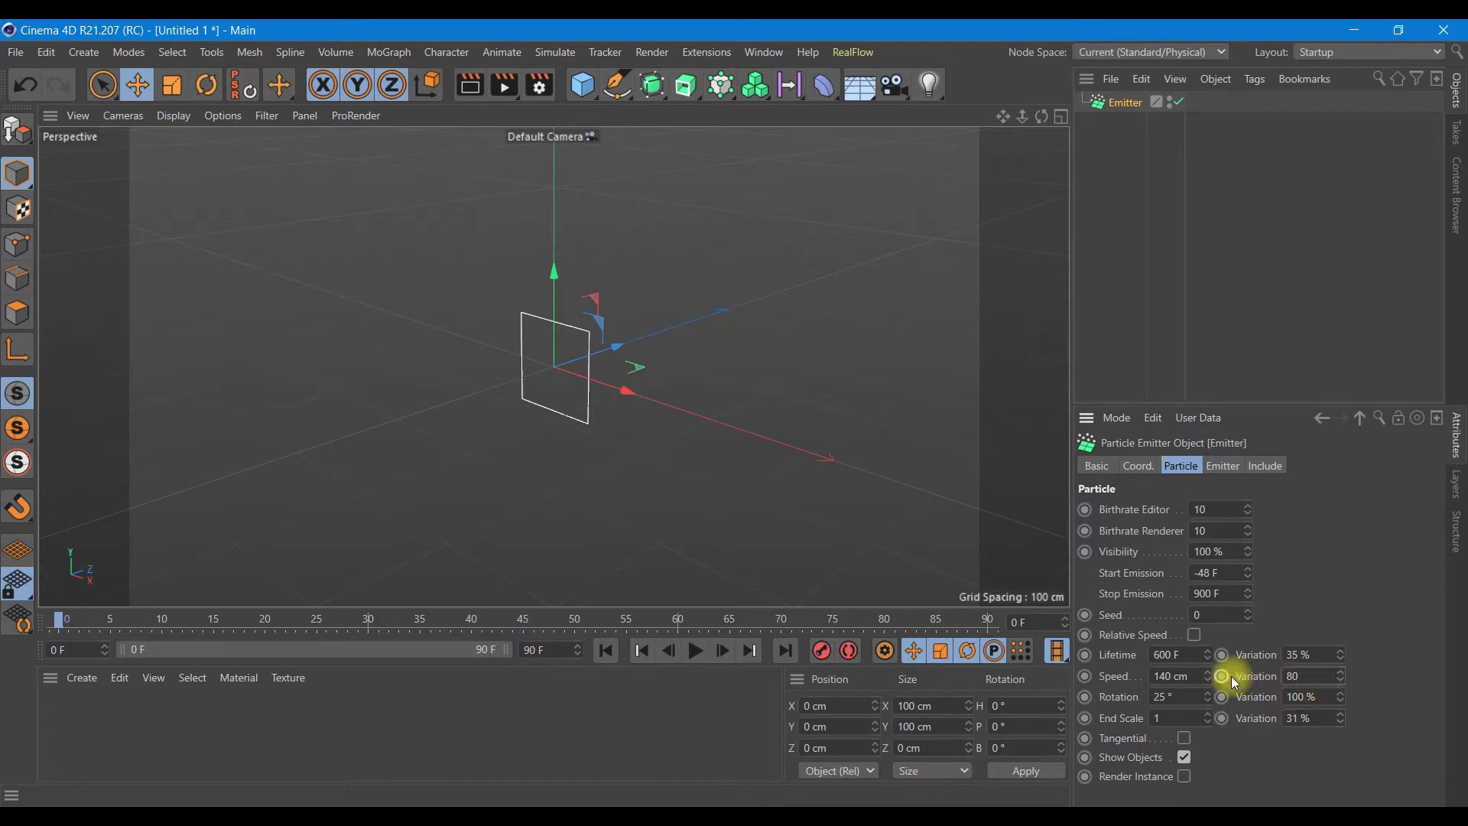
Set the emitter's X-Size to 150 cm
left_click(1223, 466)
left_click(1216, 529)
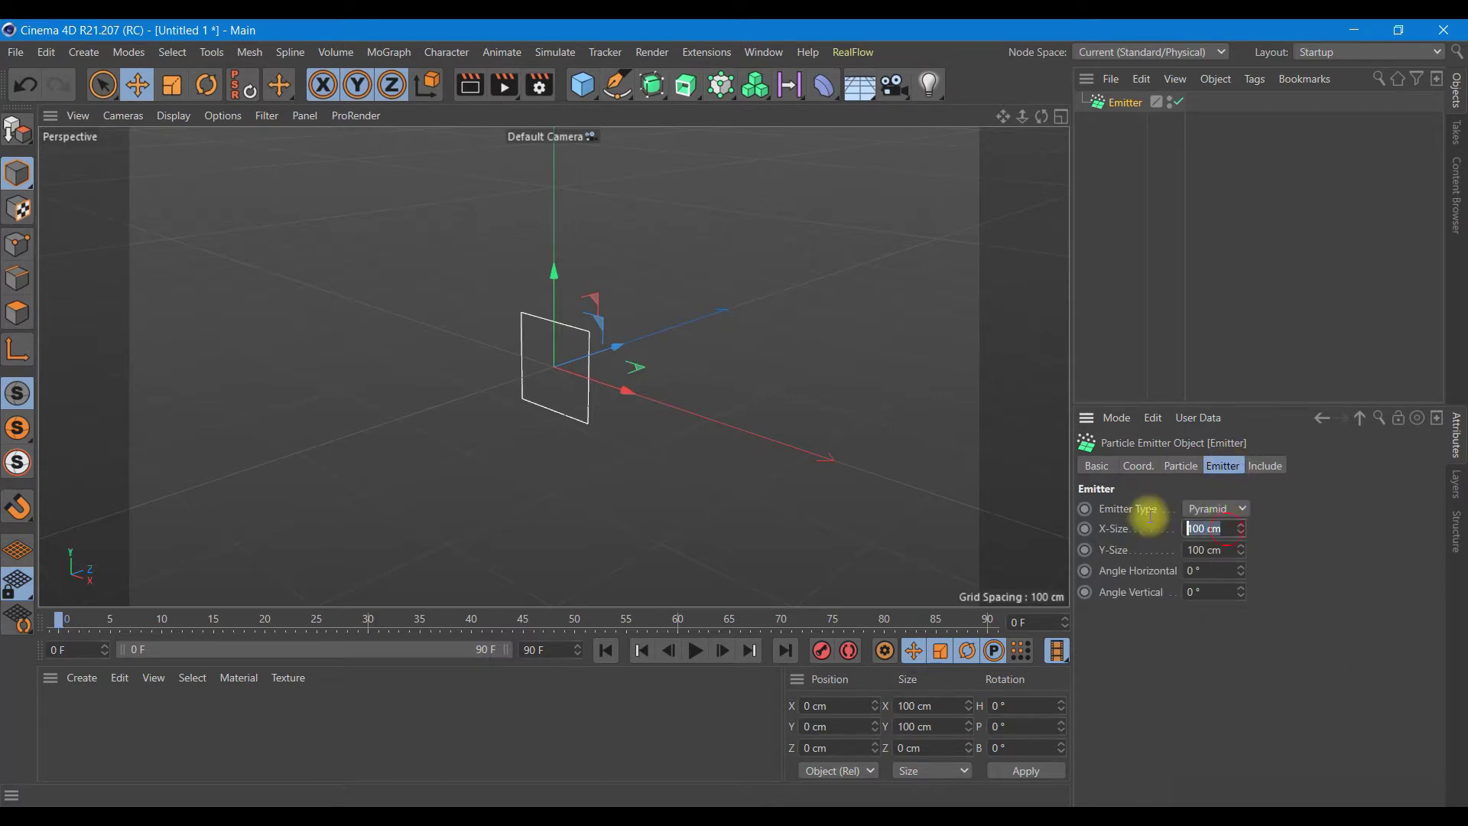
type("150")
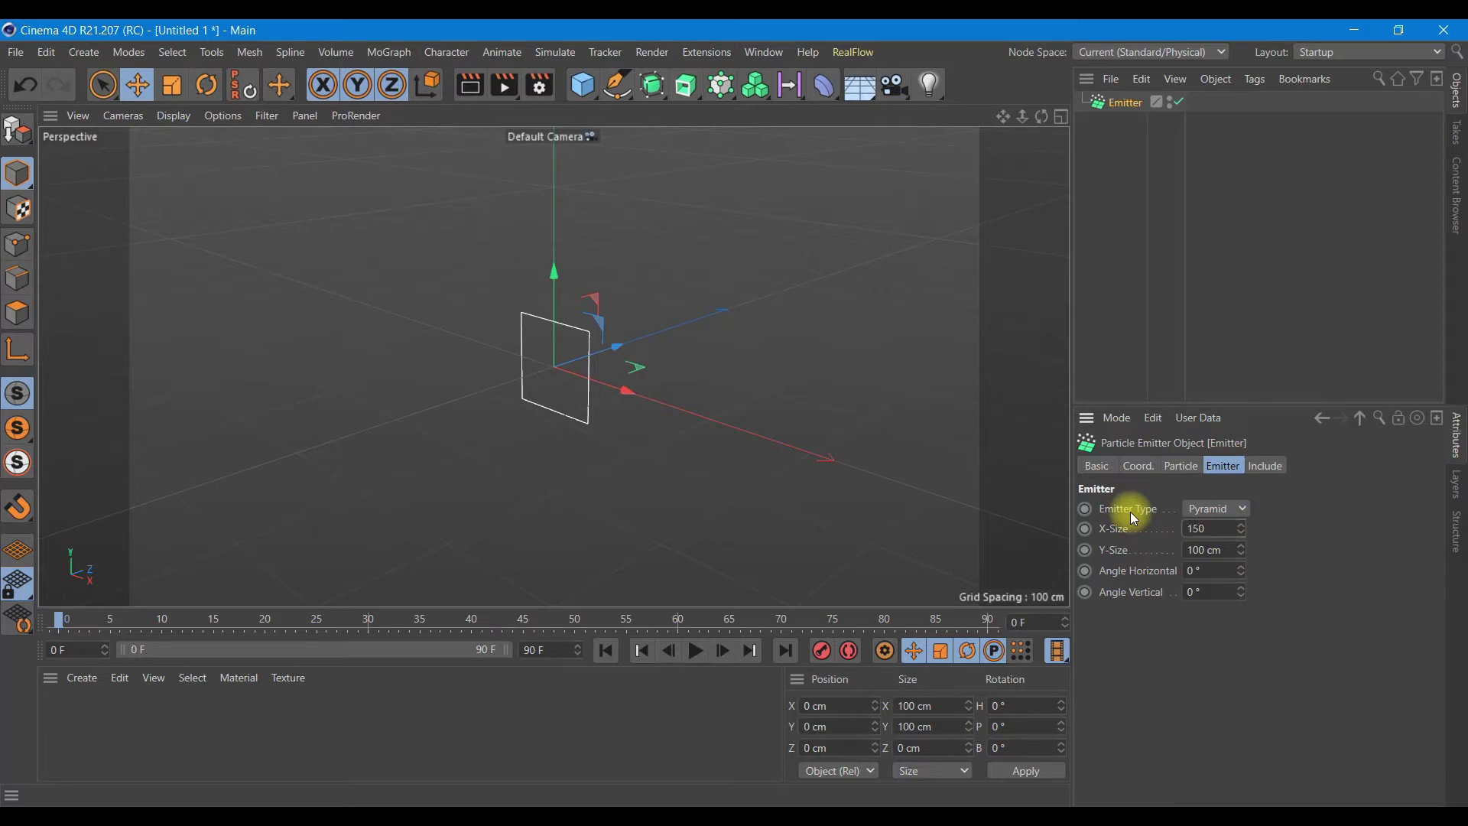
left_click(1374, 574)
left_click(1138, 466)
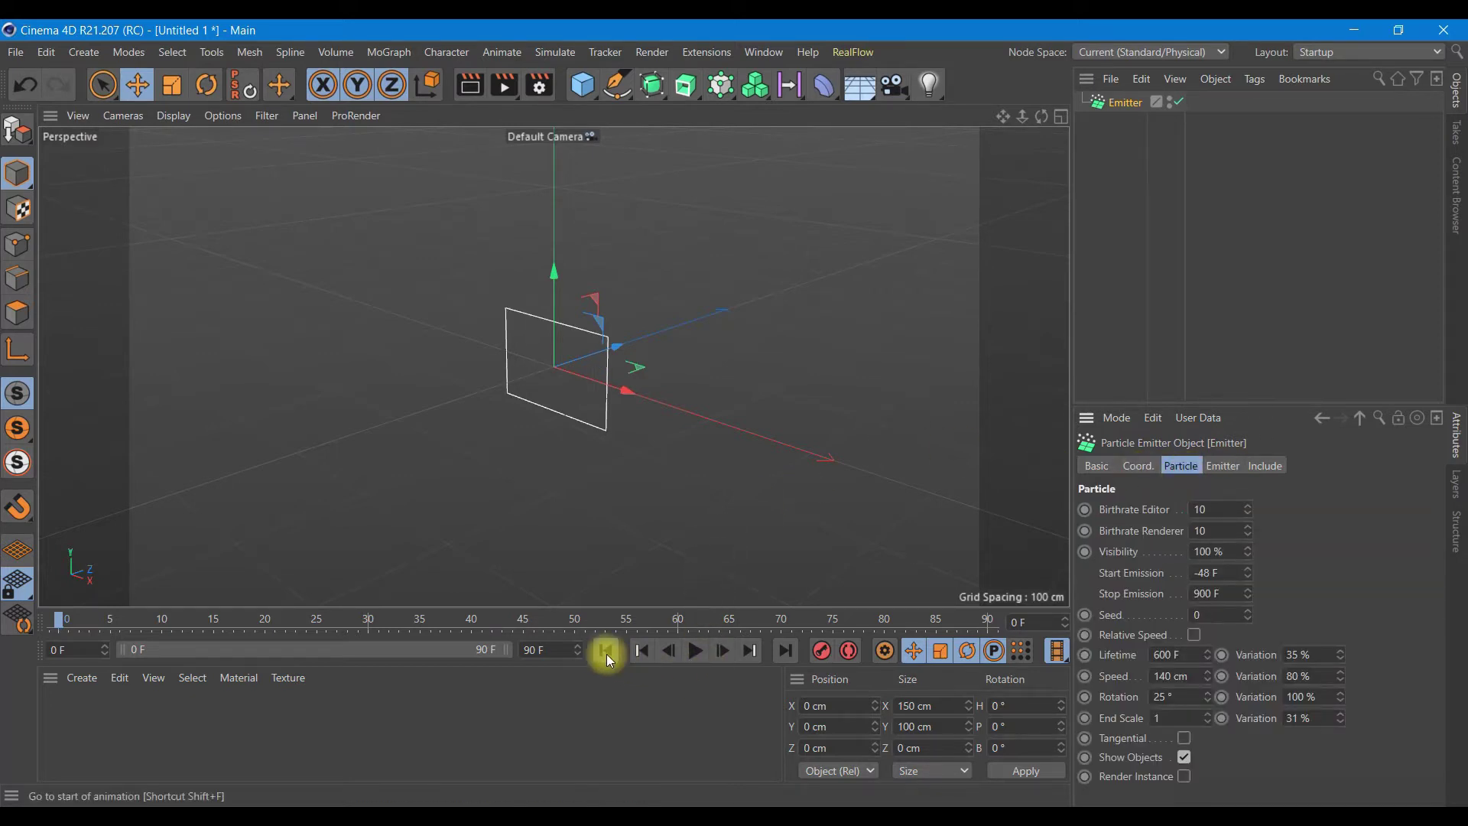
Set the animation end to frame 900 and preview the emitted particles
left_click(552, 655)
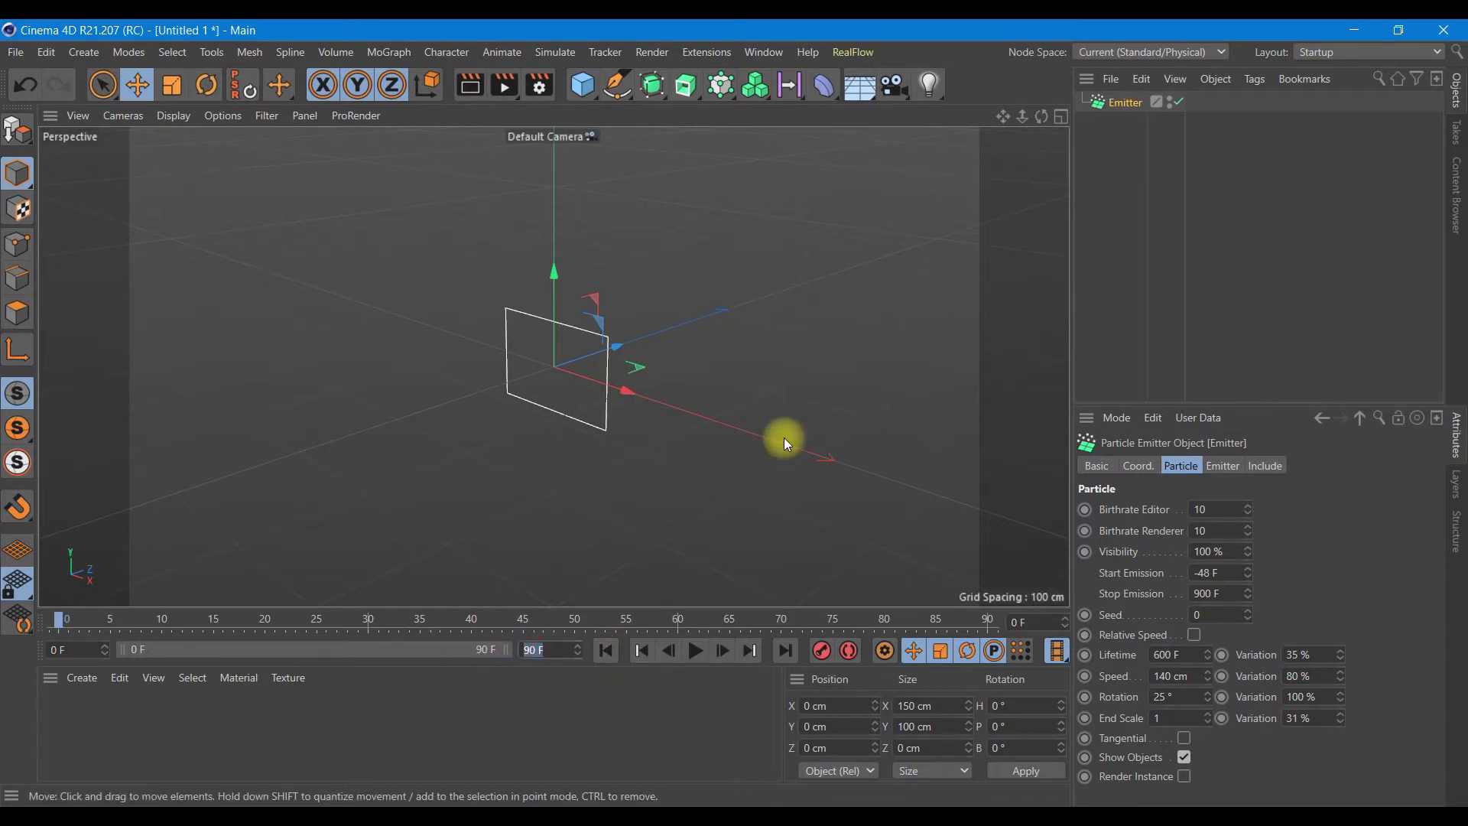
type("90")
left_click(560, 722)
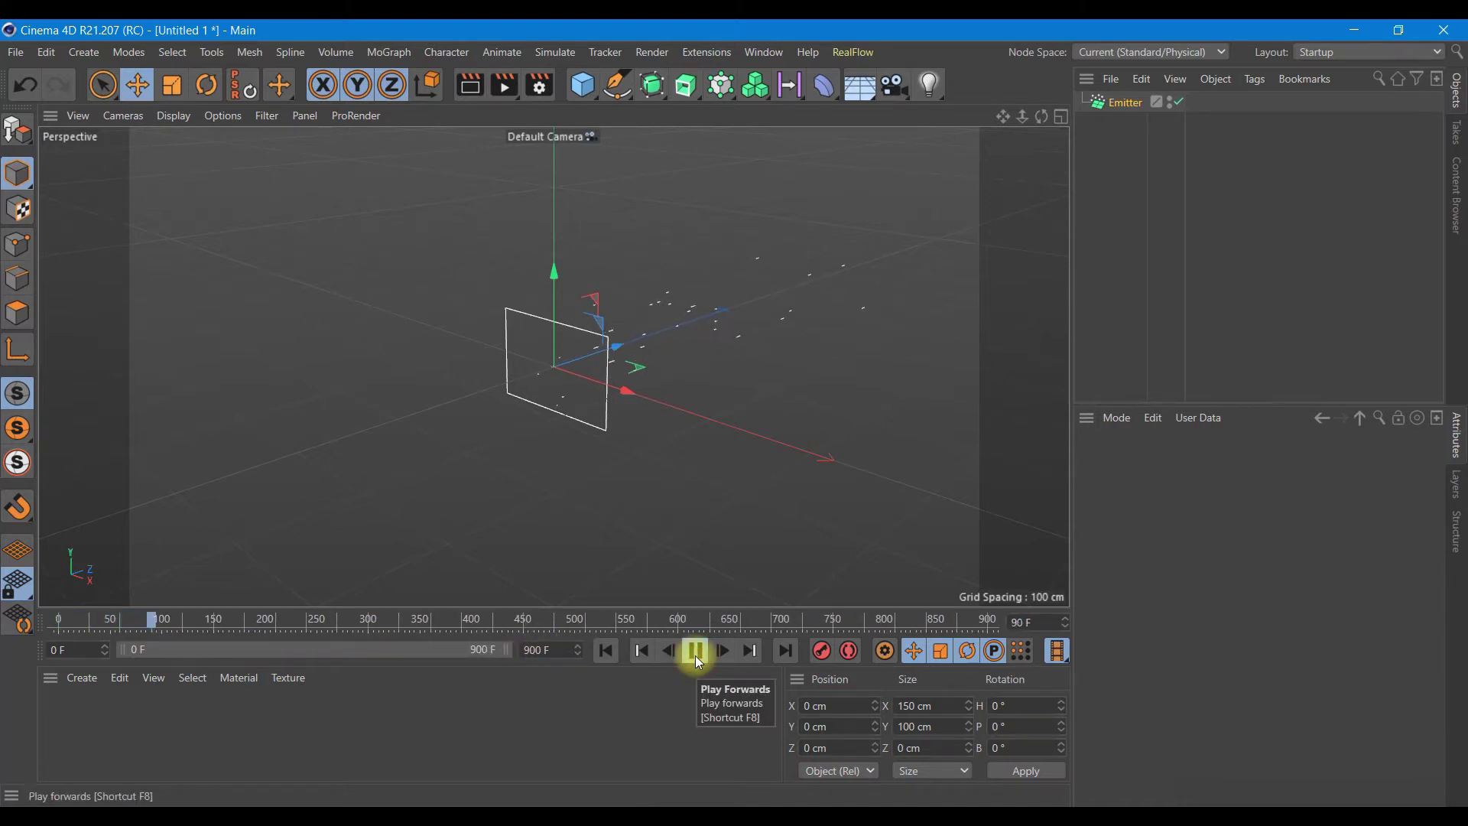
left_click(695, 654)
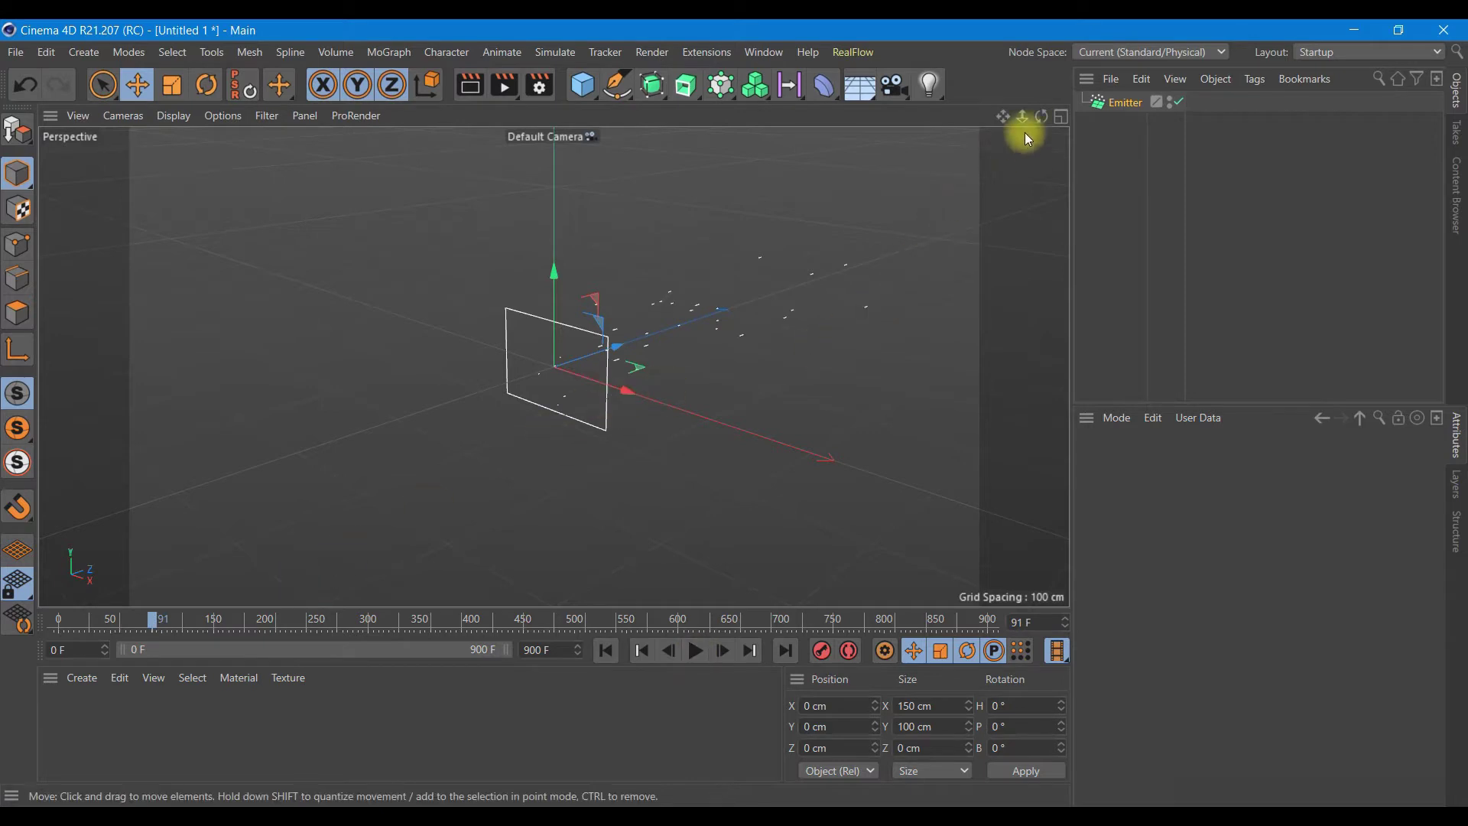
left_click_drag(1042, 116, 734, 413)
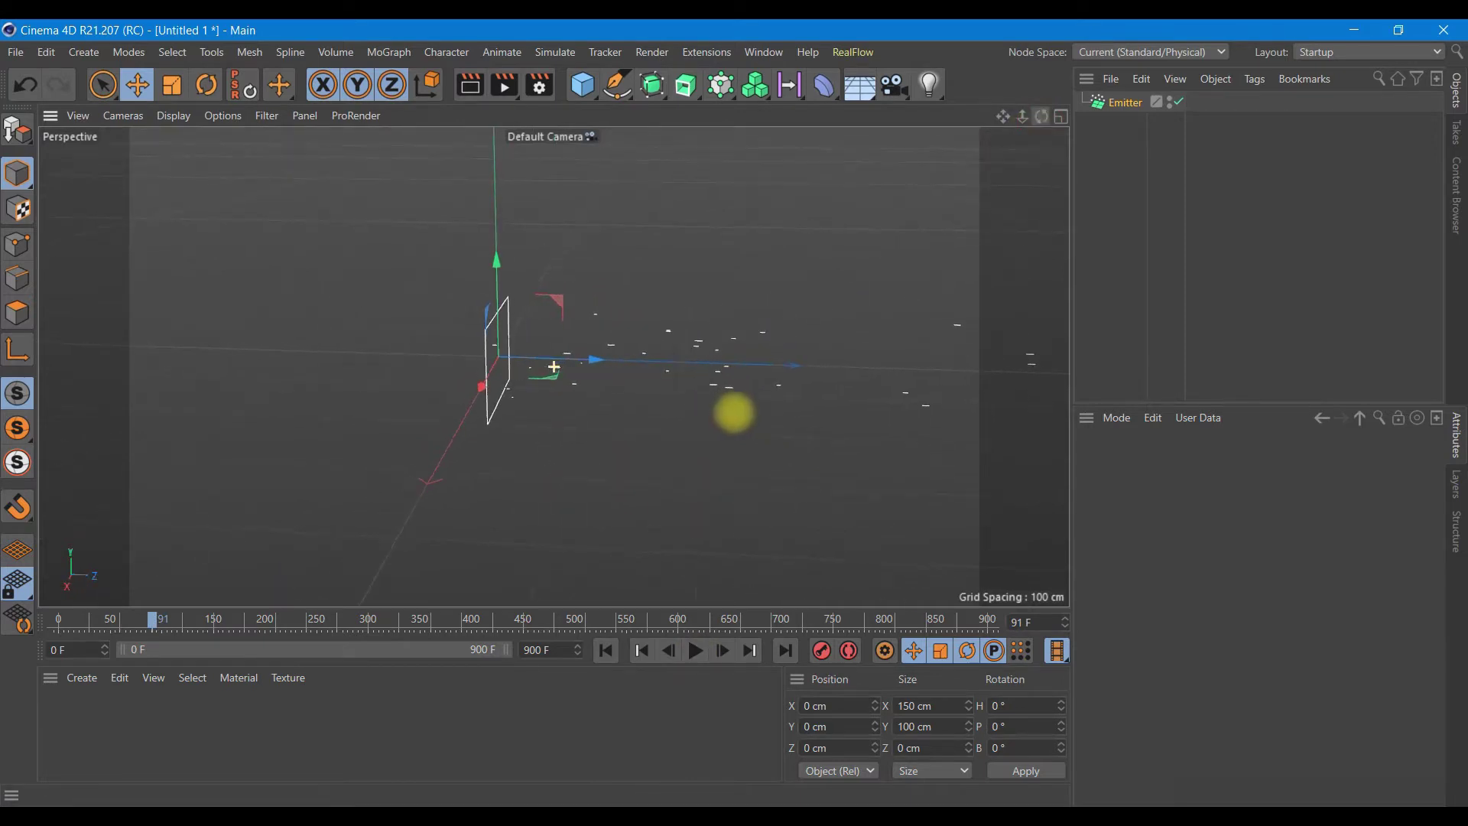
Move the emitter to X = -500 cm and rewind to frame 0
left_click(1125, 104)
left_click(1138, 465)
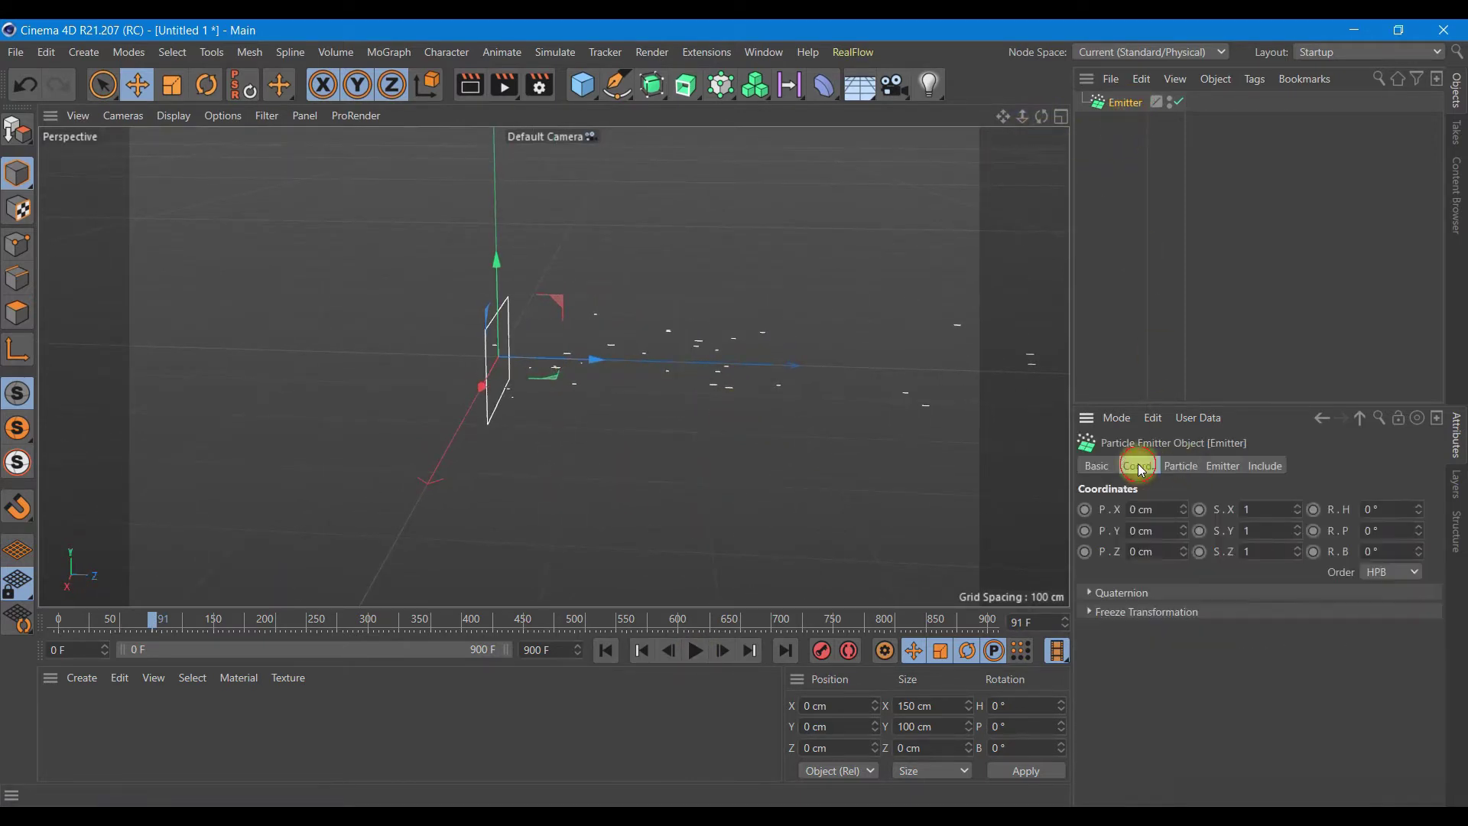
left_click(1157, 510)
type("-500")
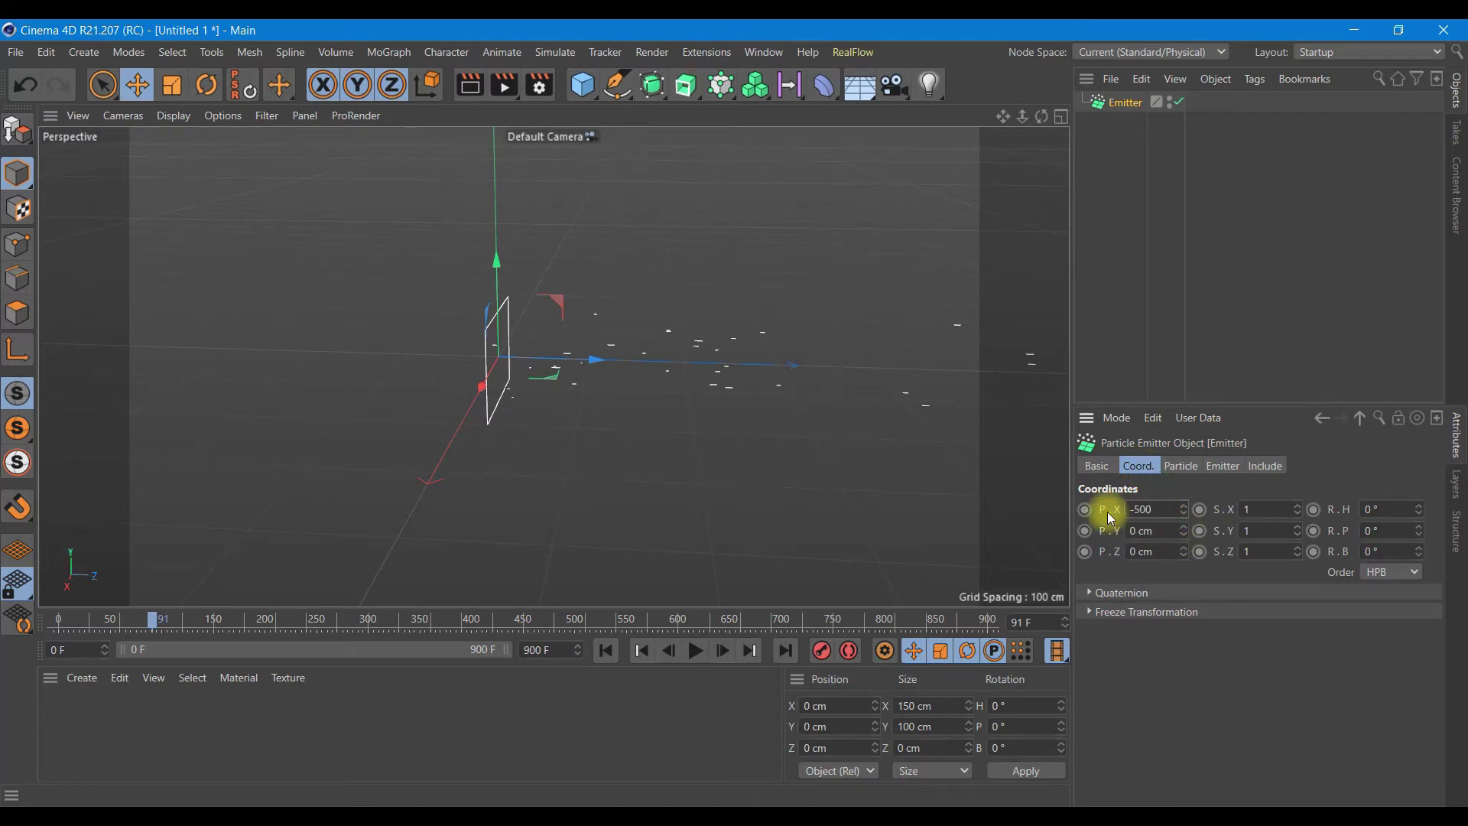
left_click(1195, 725)
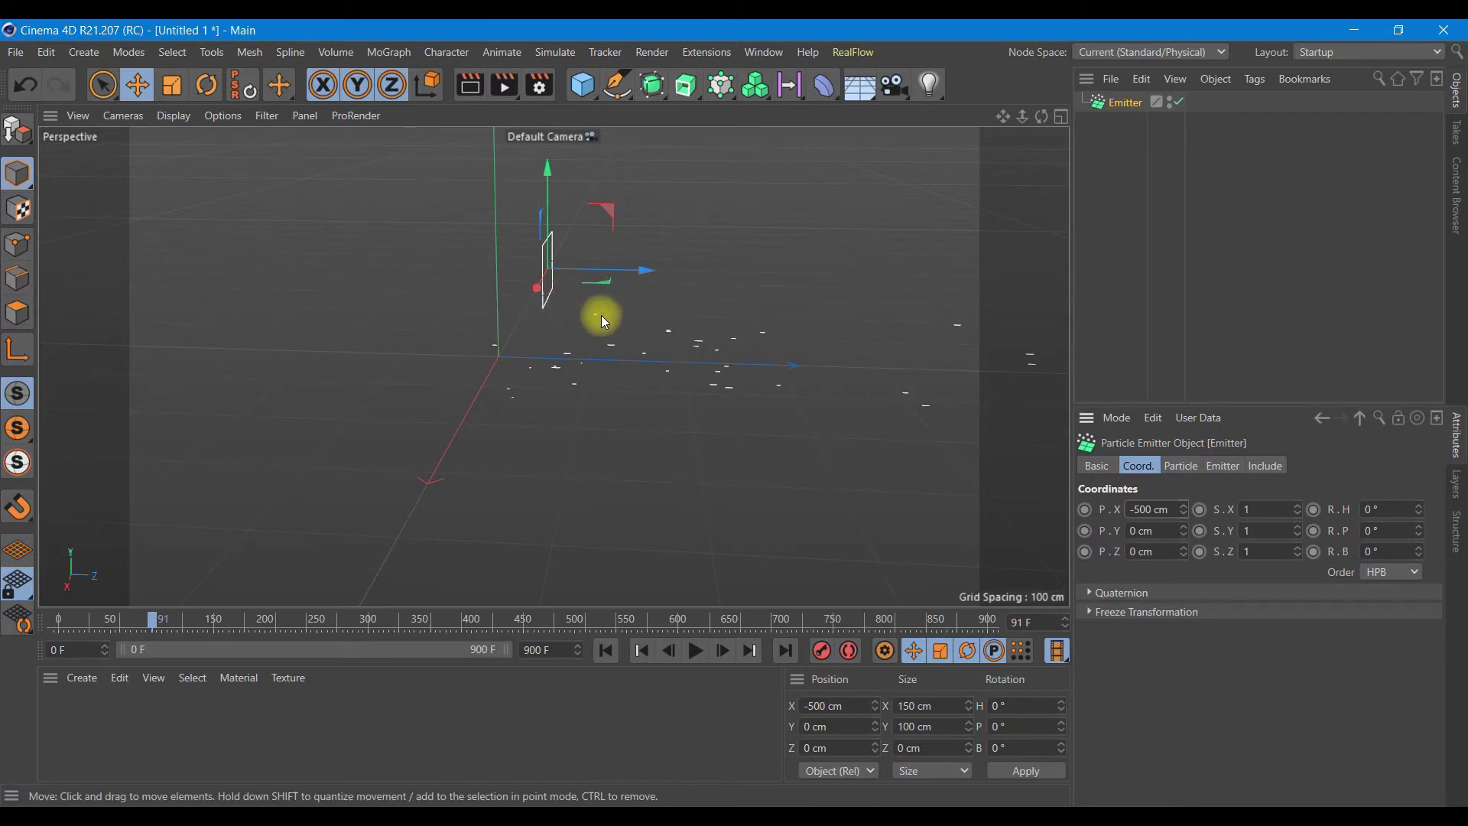
left_click(603, 653)
left_click(80, 678)
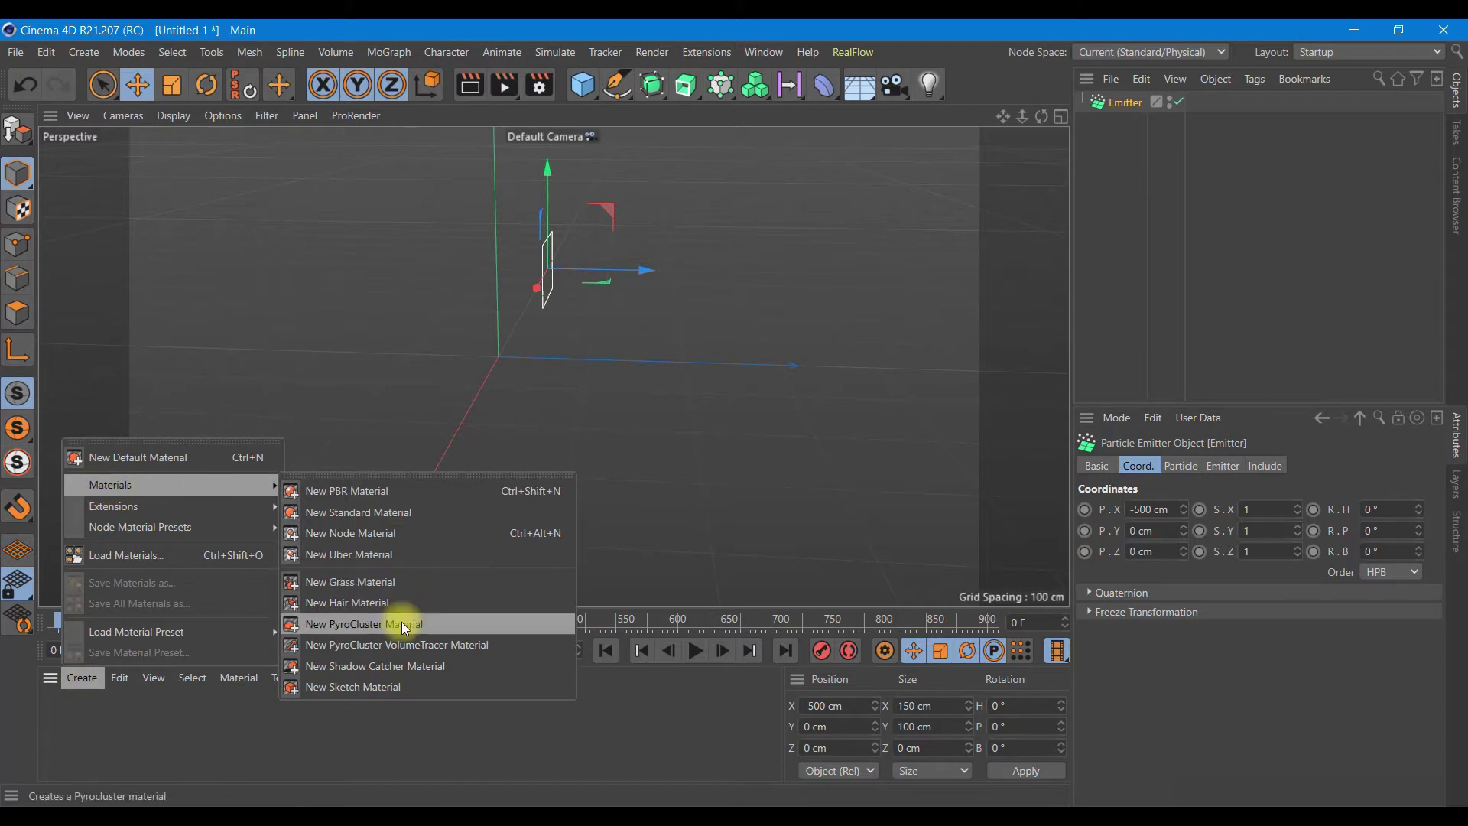
Create a PyroCluster, a PyroCluster VolumeTracer and a standard material
left_click(402, 622)
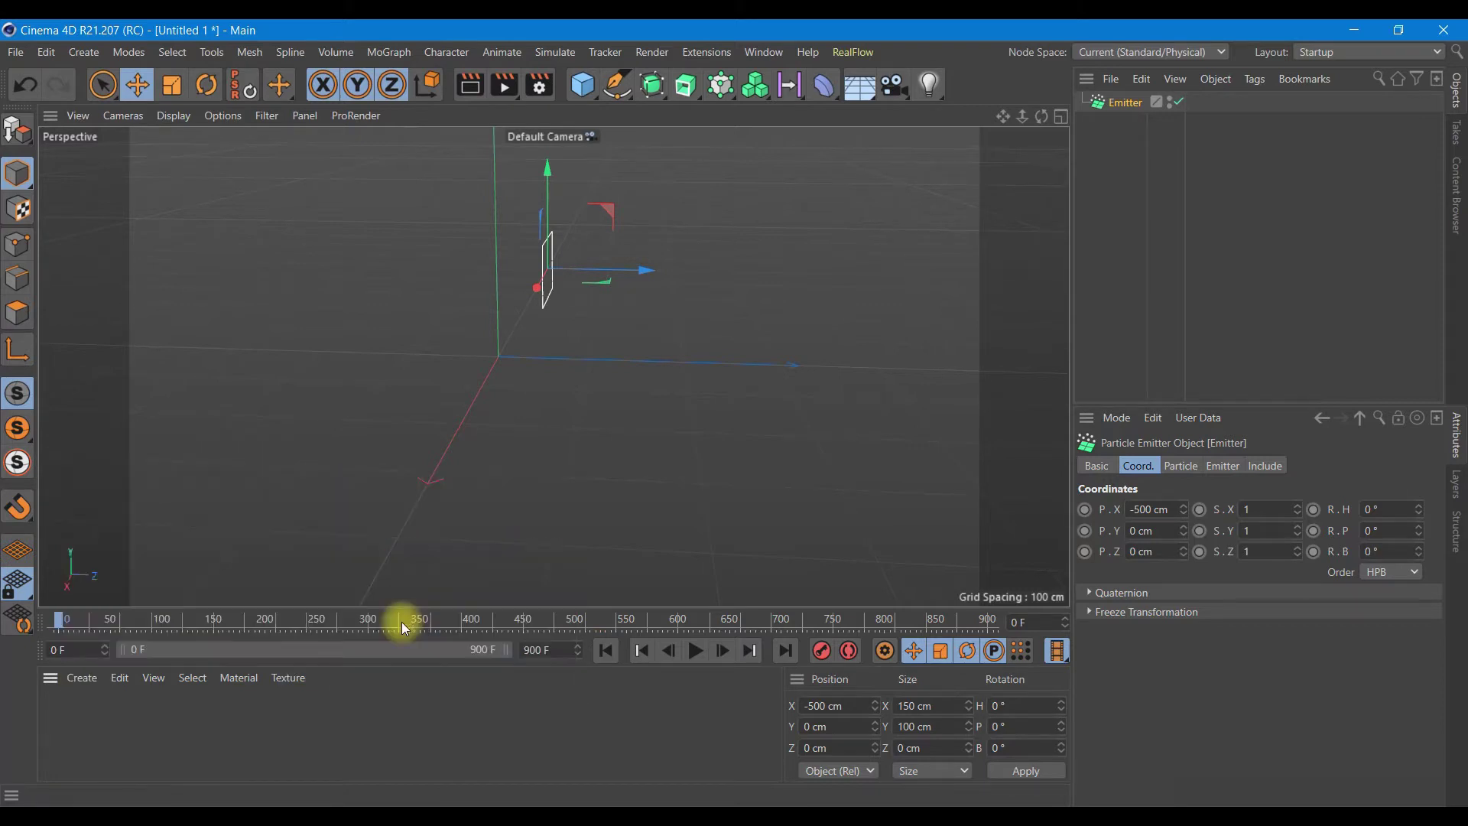
left_click(84, 677)
mouse_move(110, 484)
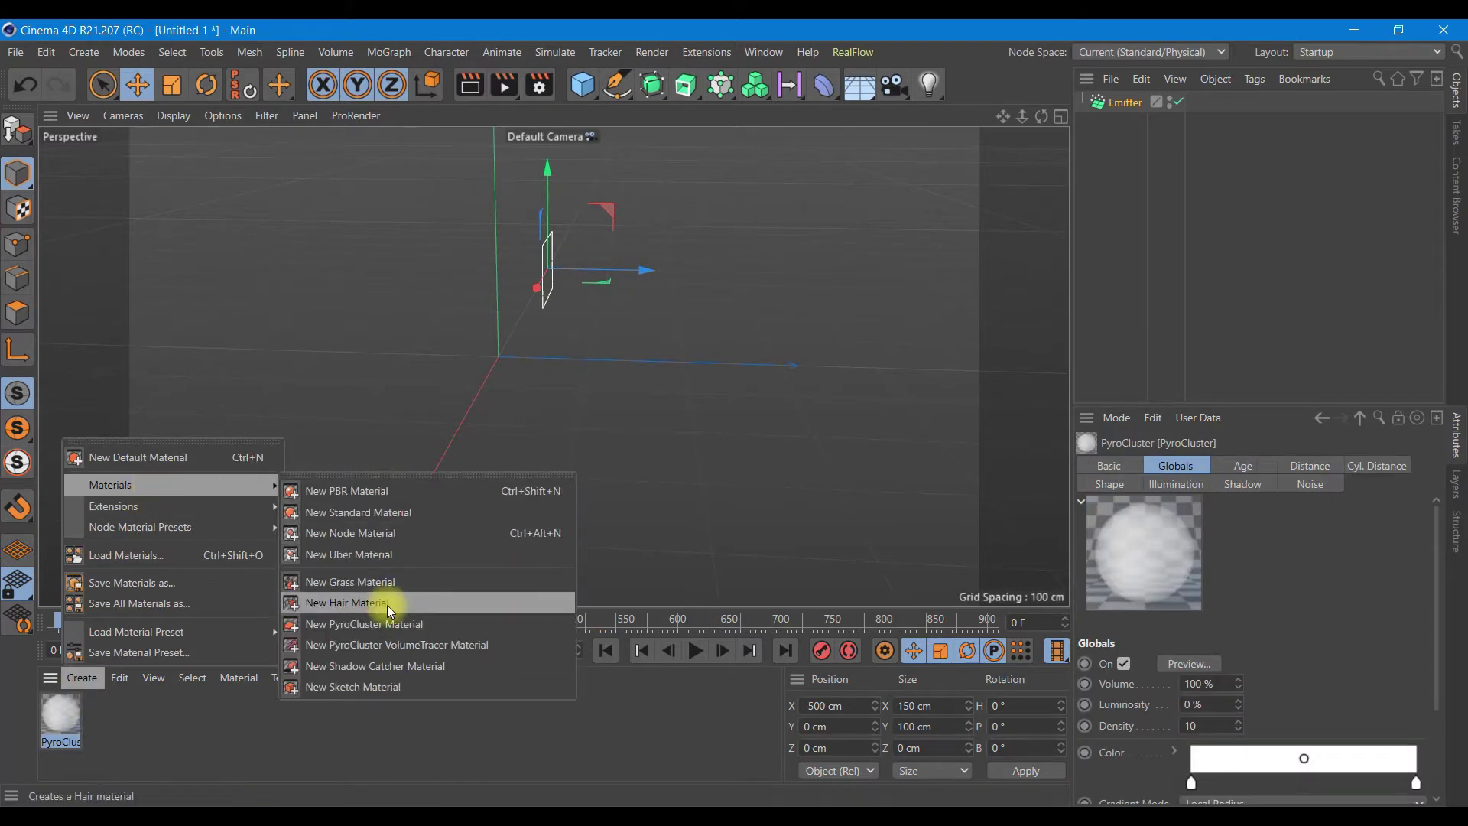
left_click(387, 645)
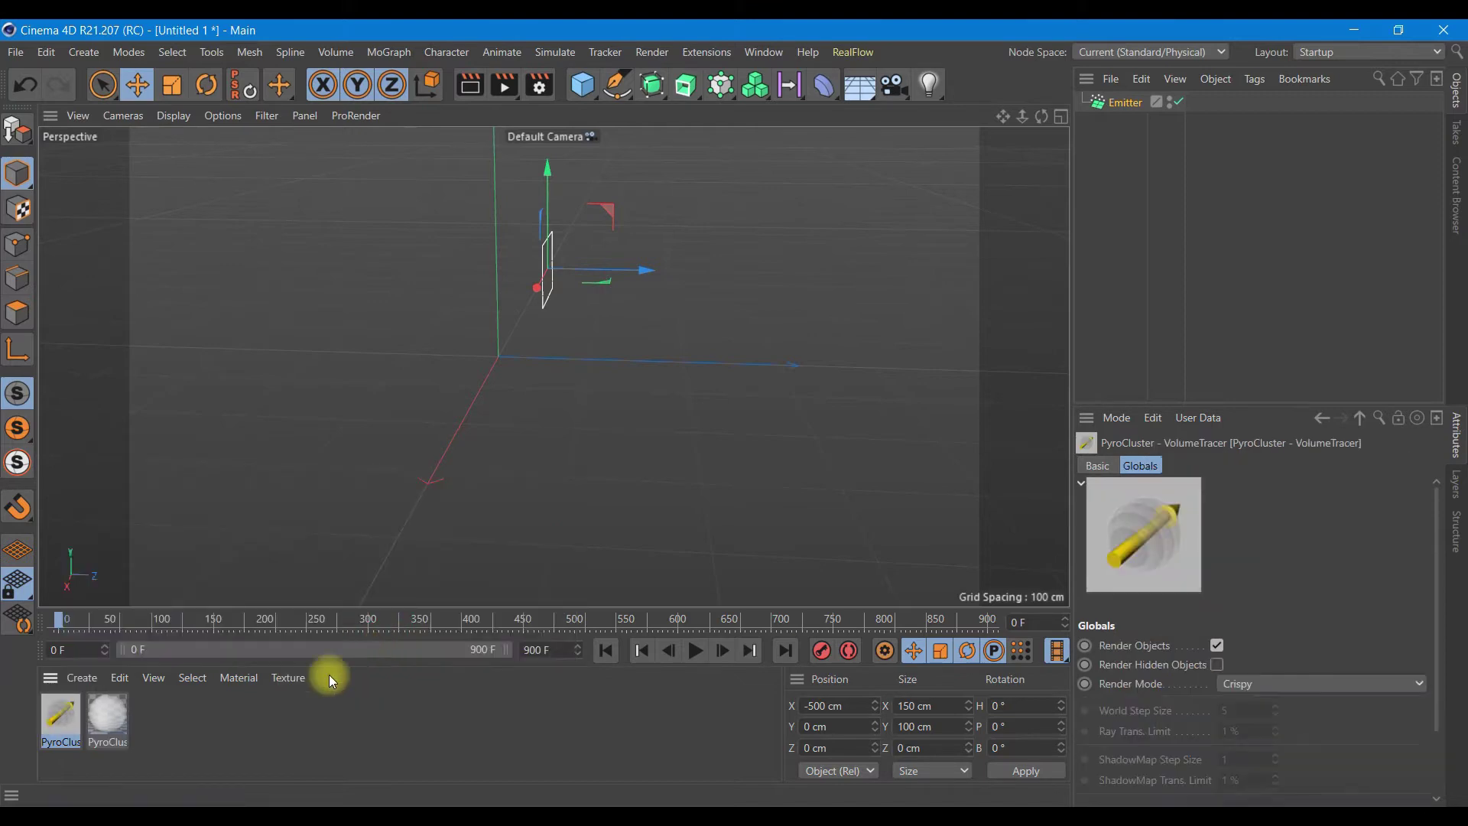
left_click(82, 677)
left_click(336, 511)
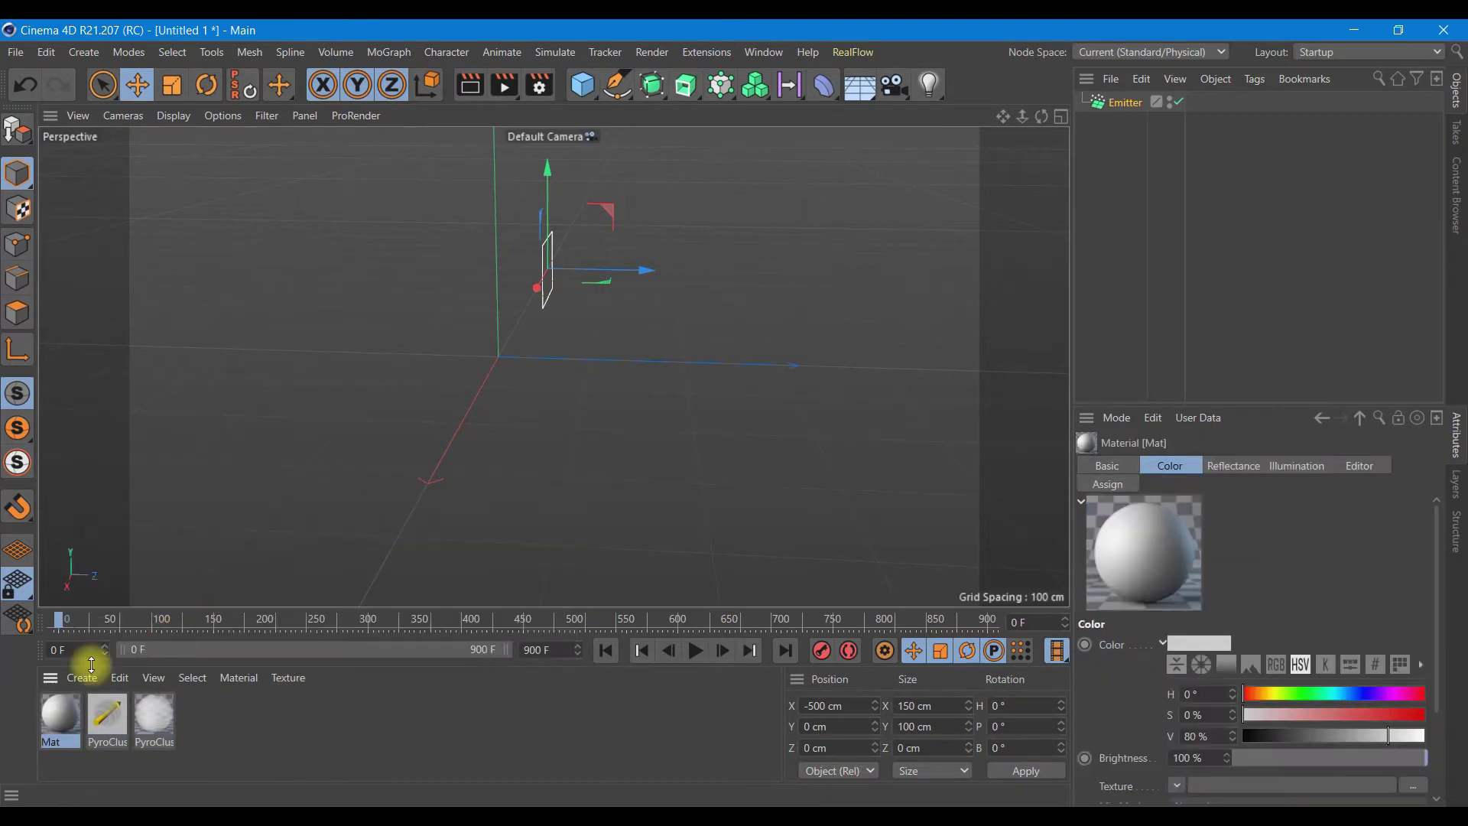
Colour the Mat material light sky blue (H 202°, S 71%)
double_click(50, 719)
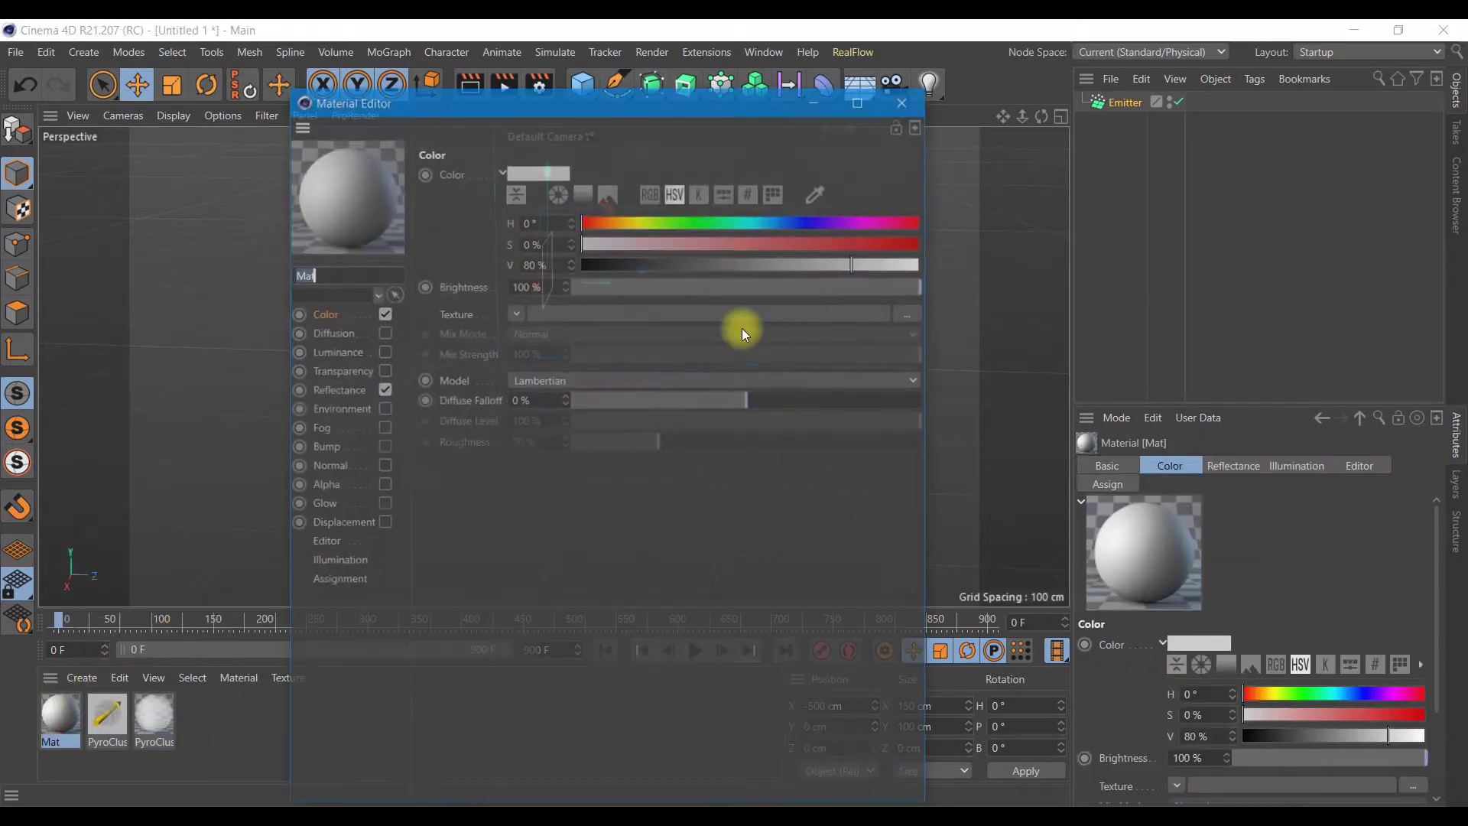
left_click(325, 312)
left_click_drag(796, 222, 787, 222)
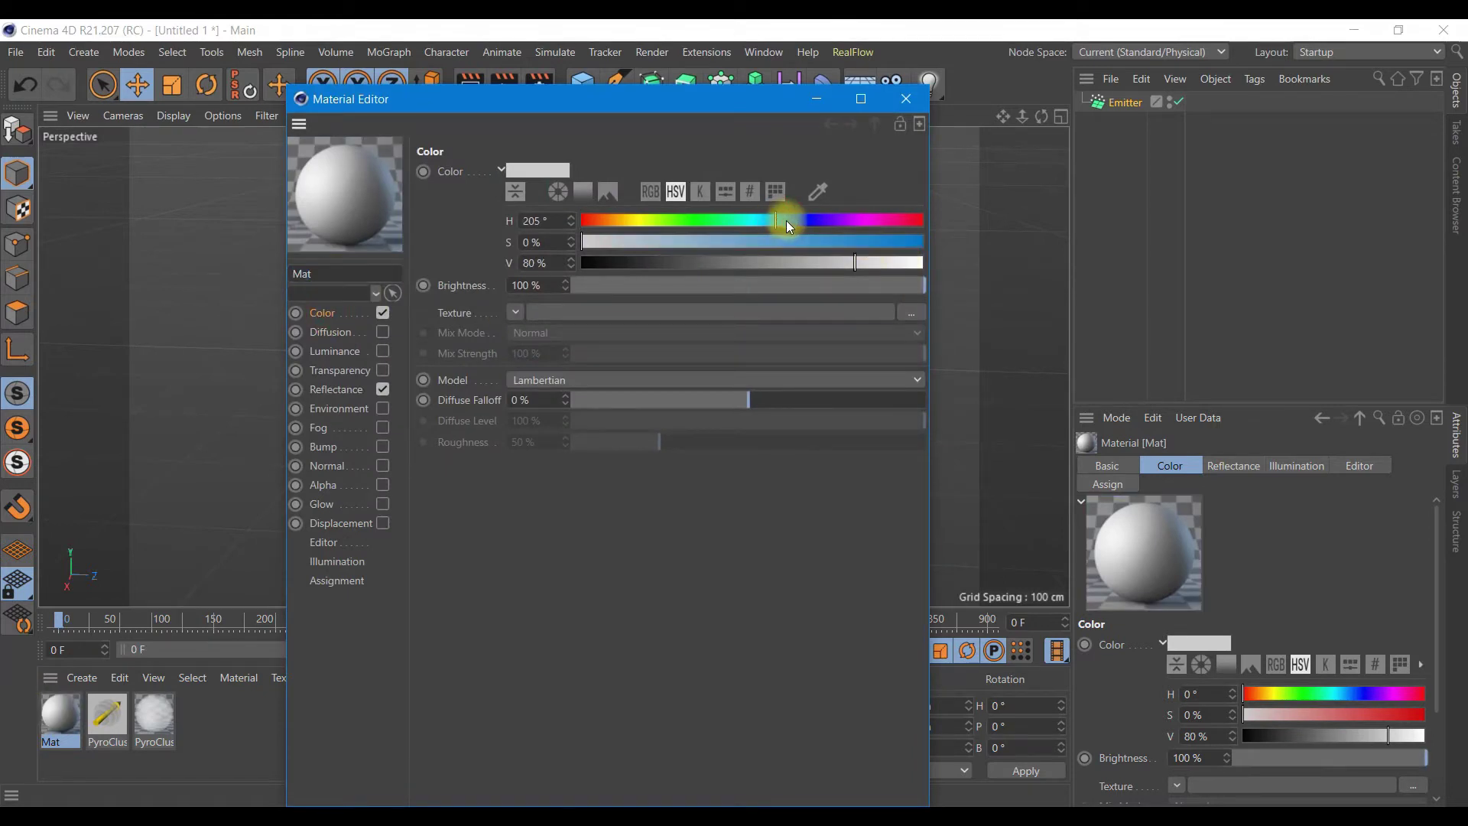
left_click(824, 242)
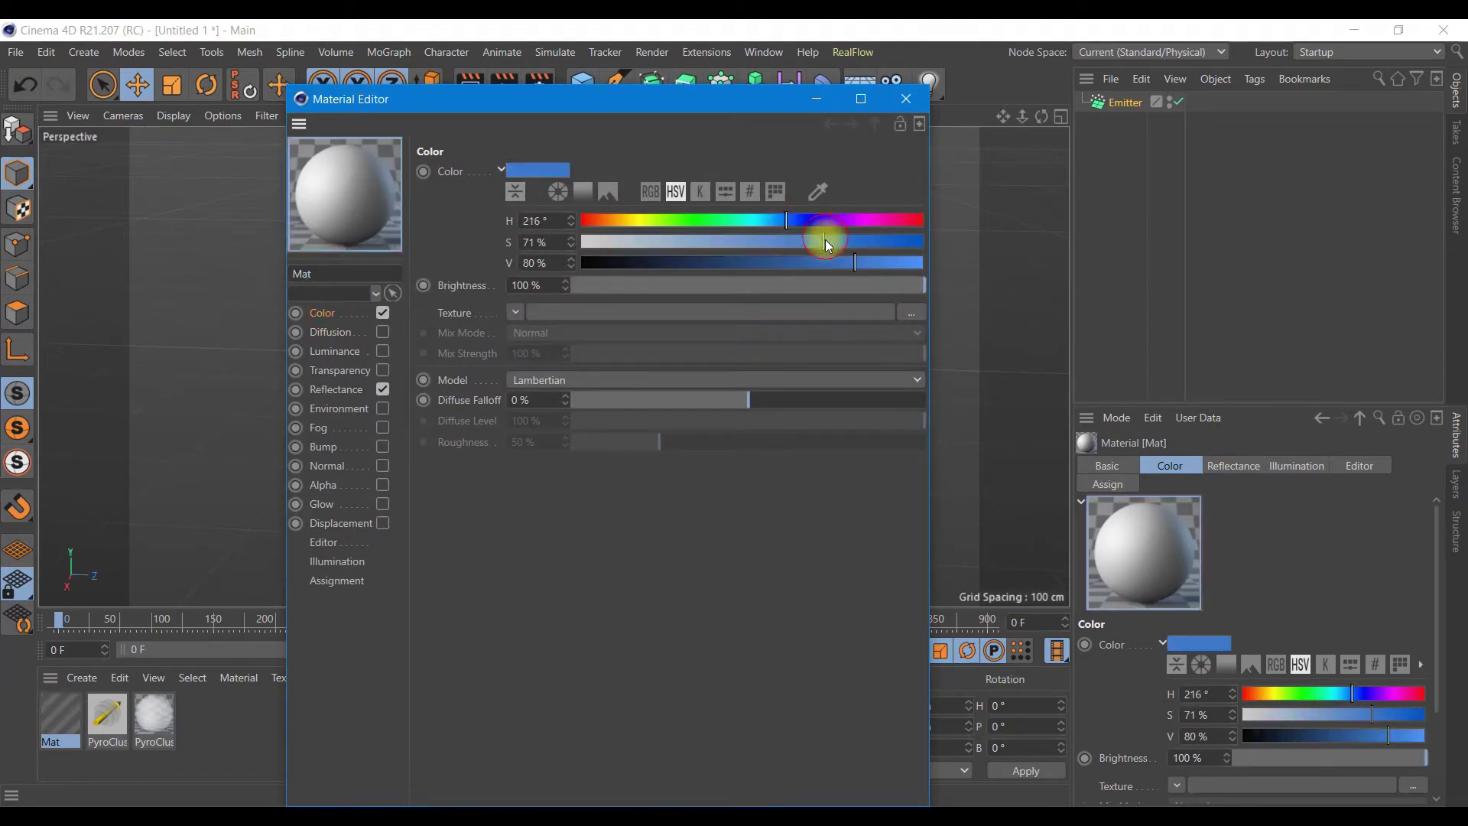
left_click(773, 223)
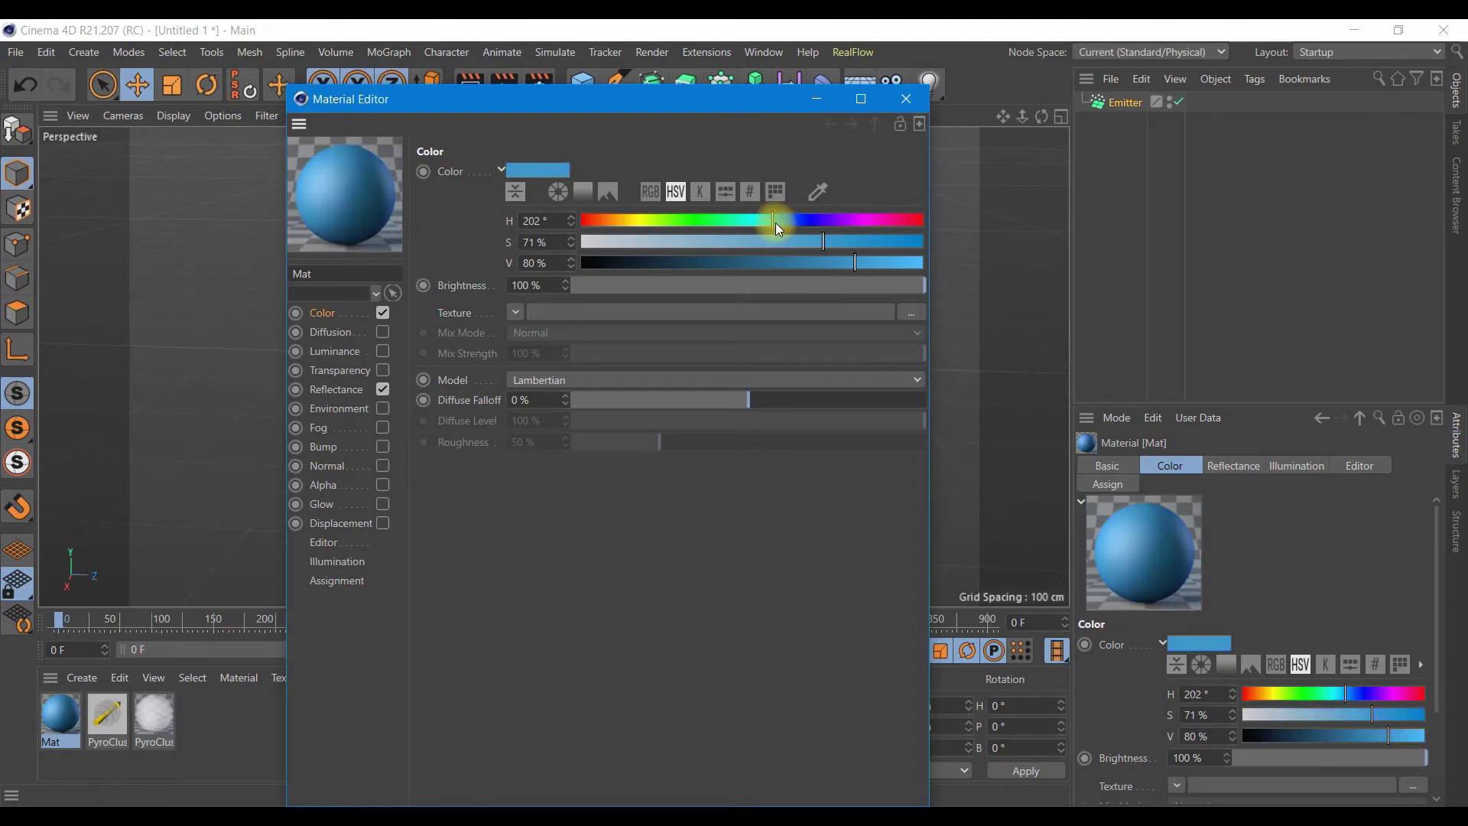
left_click(907, 100)
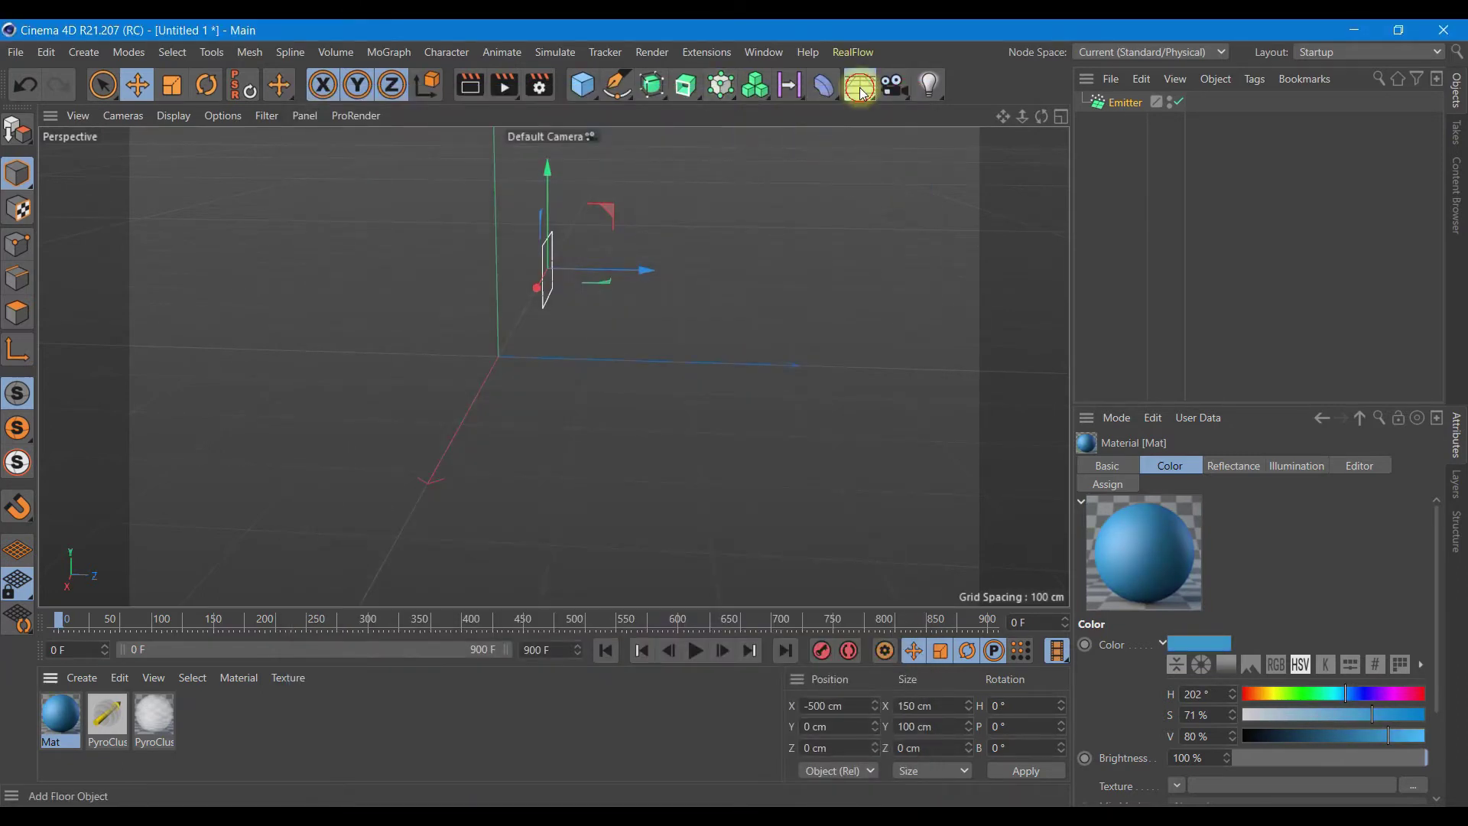
Add an Environment with the VolumeTracer material and give the Emitter the PyroCluster material
left_click_drag(862, 86, 905, 190)
left_click(904, 190)
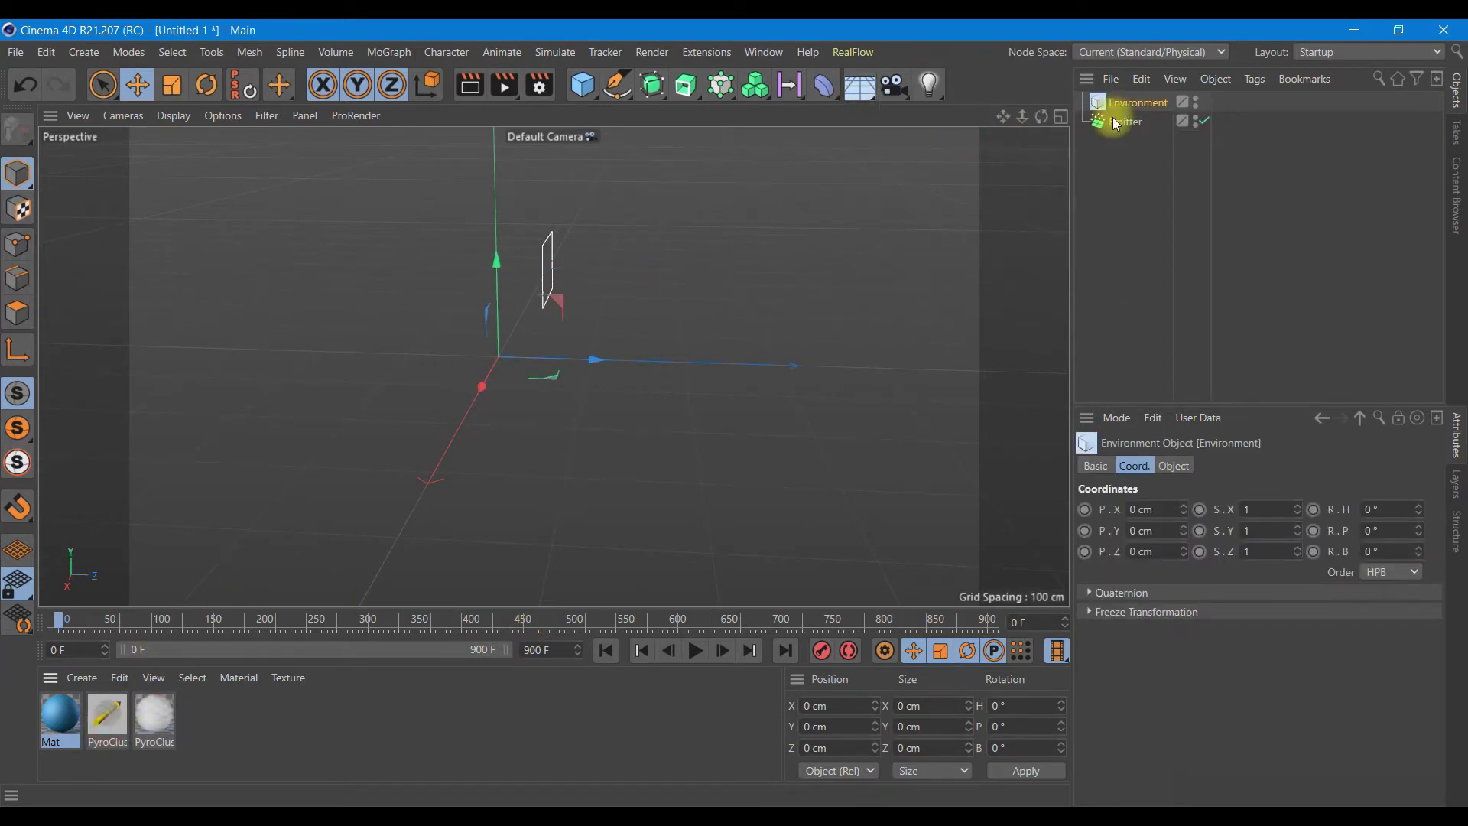
left_click_drag(999, 137, 1116, 107)
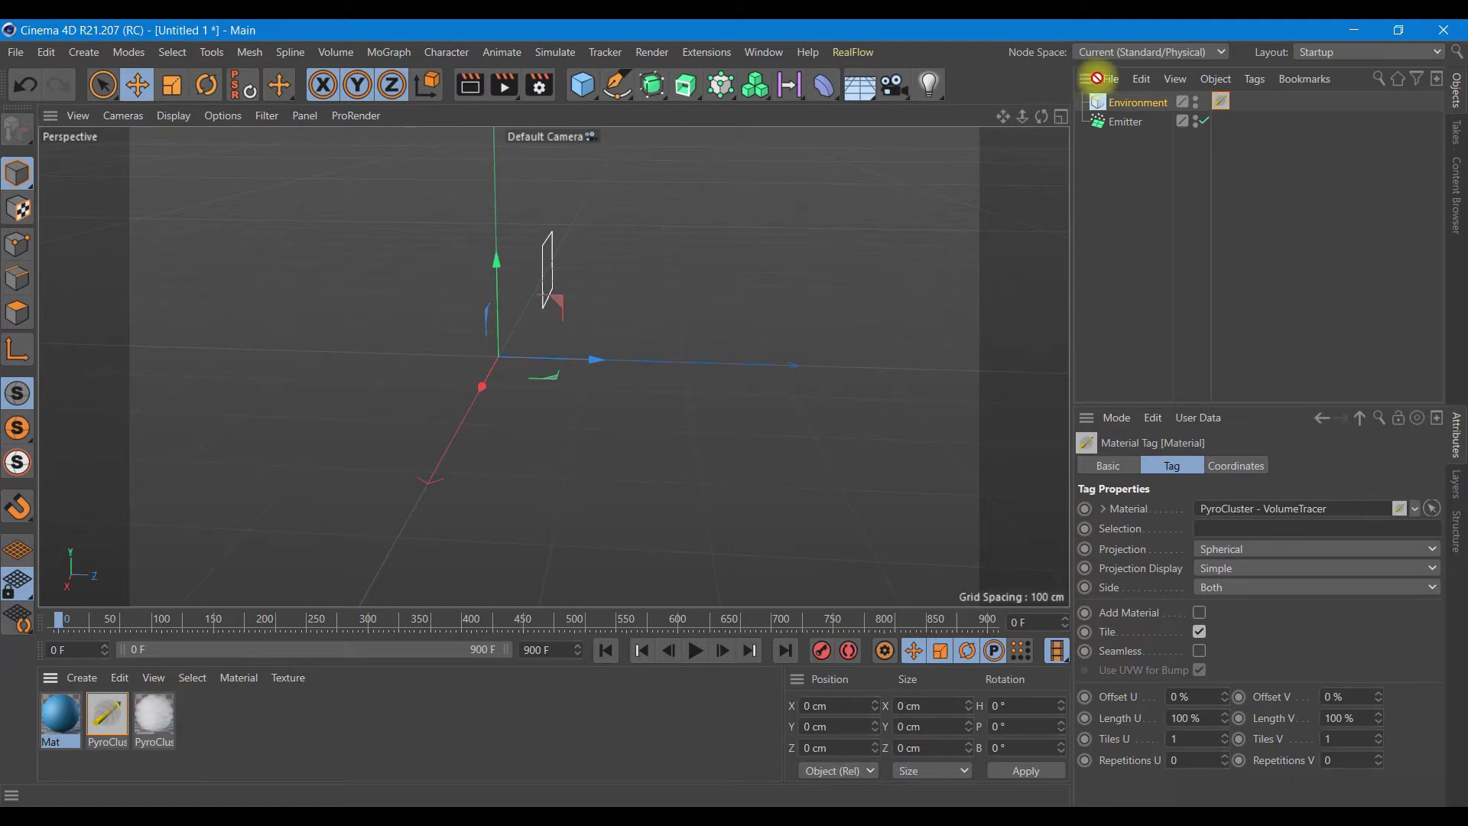
left_click_drag(172, 693, 1120, 121)
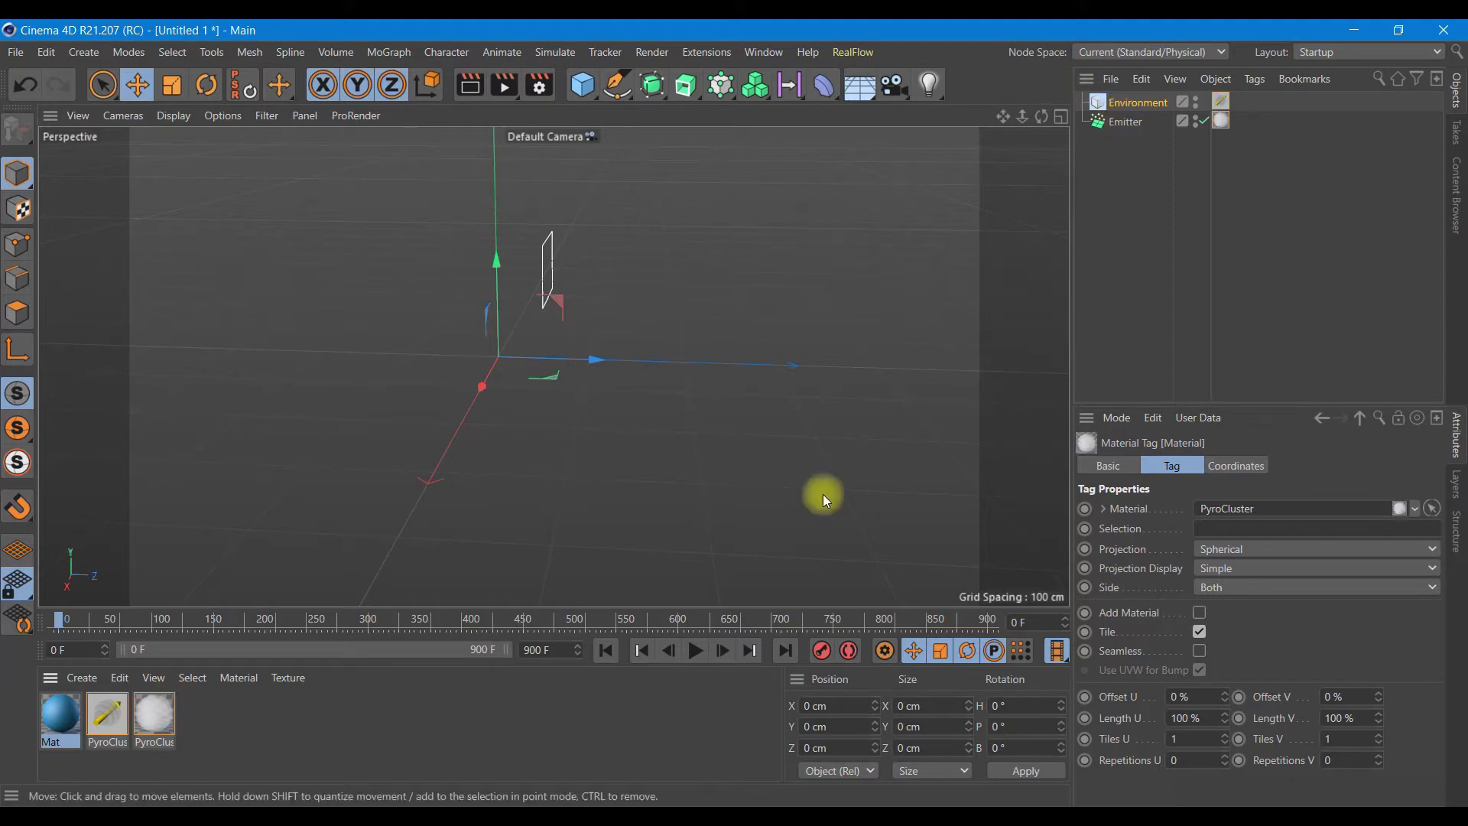
Add a Background with the Mat material, preview and render, then return to frame 0
left_click(855, 97)
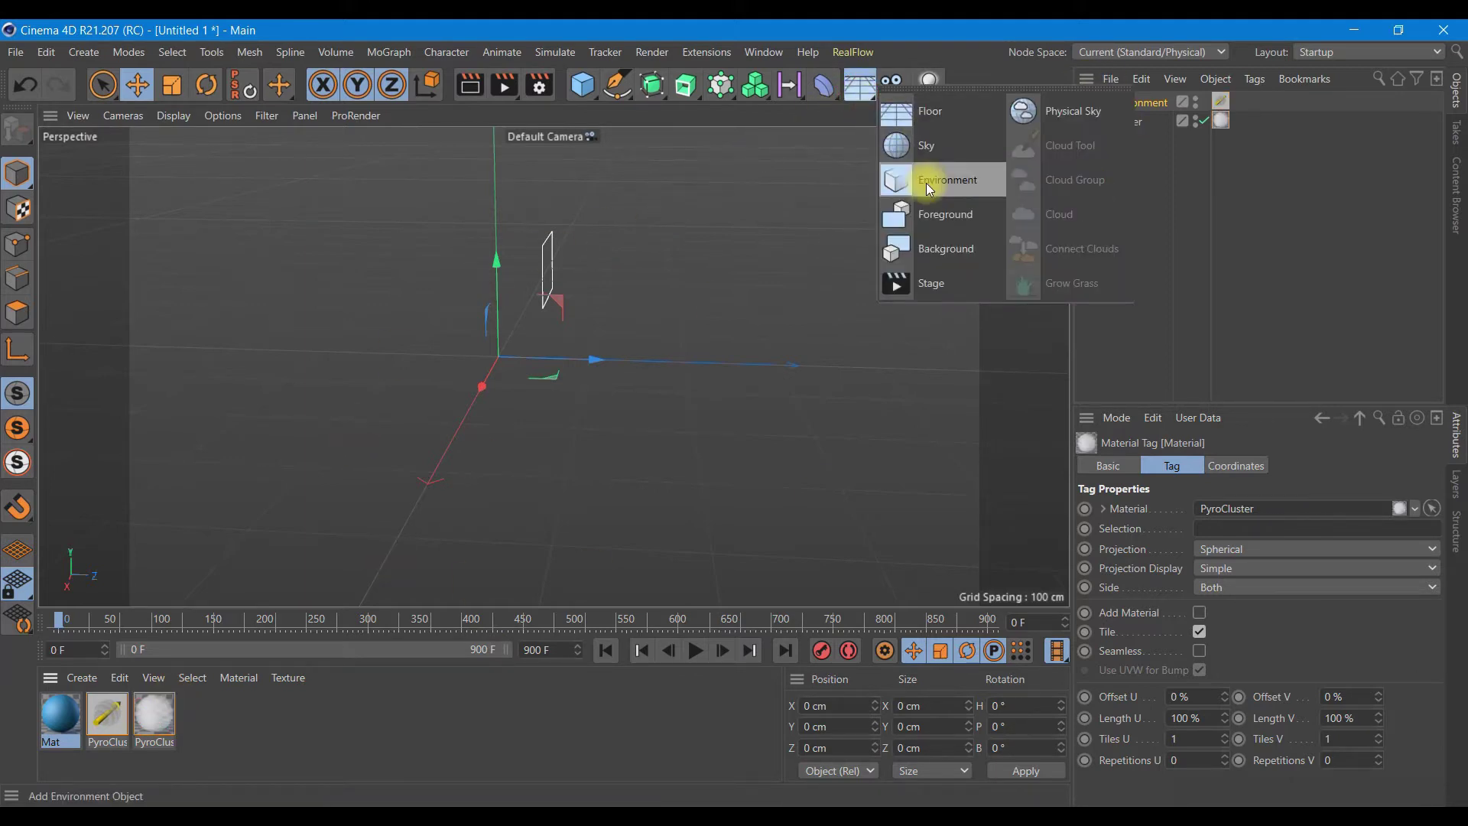
left_click(933, 249)
mouse_move(59, 716)
left_mouse_down()
mouse_move(787, 318)
mouse_move(1147, 102)
left_mouse_up()
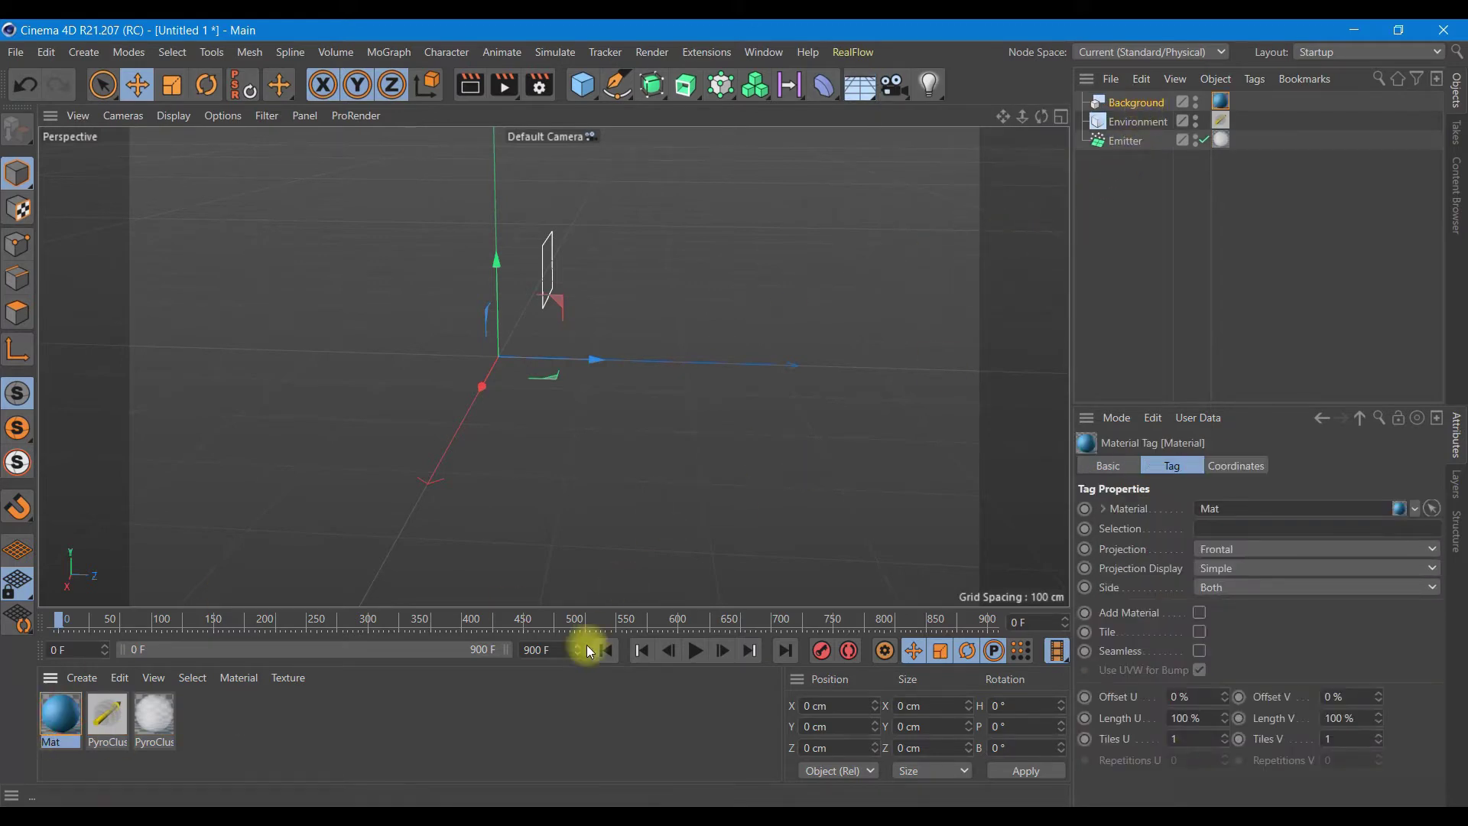
left_click(694, 652)
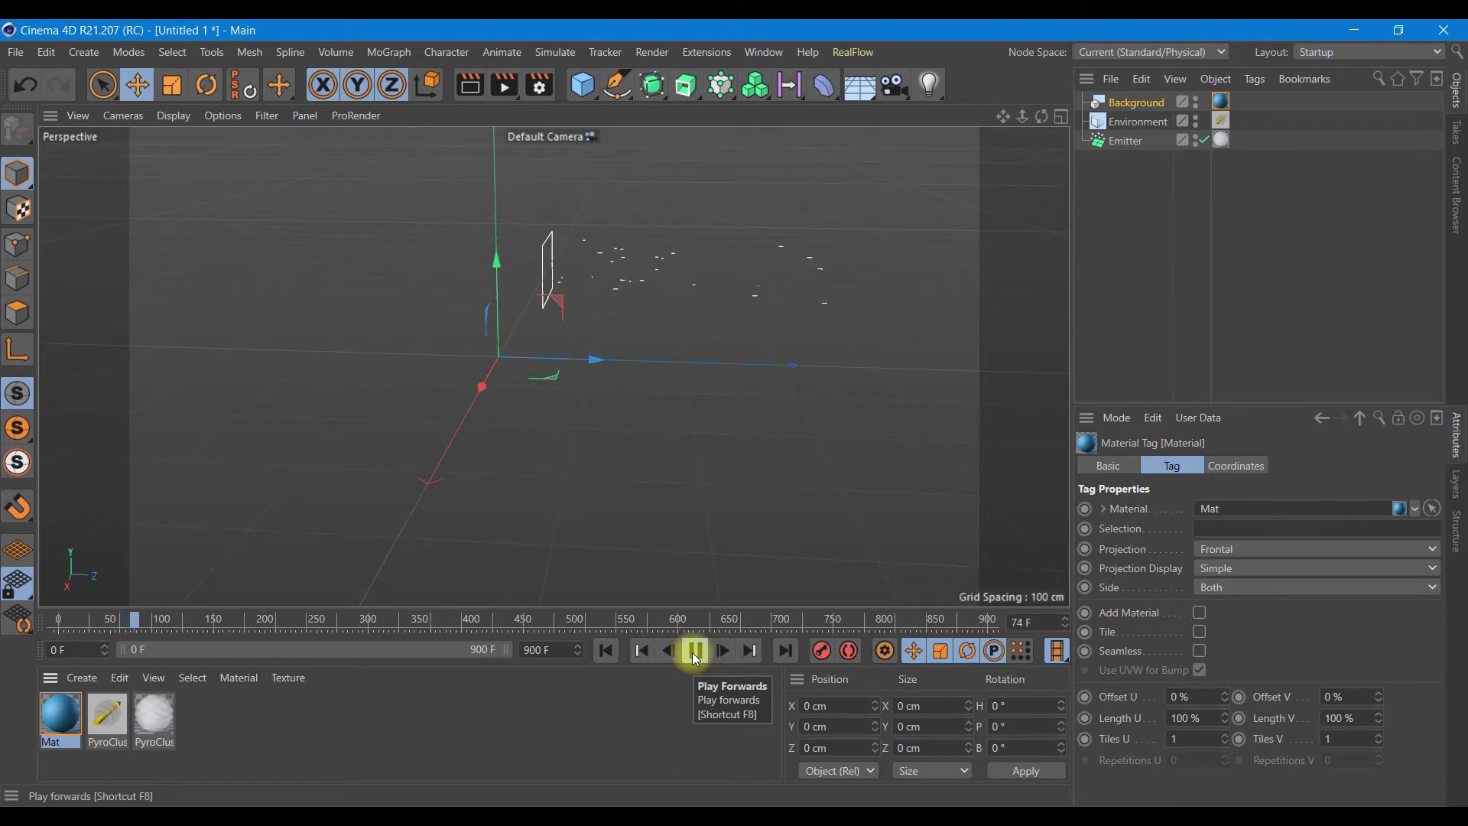
left_click(694, 652)
left_click(470, 84)
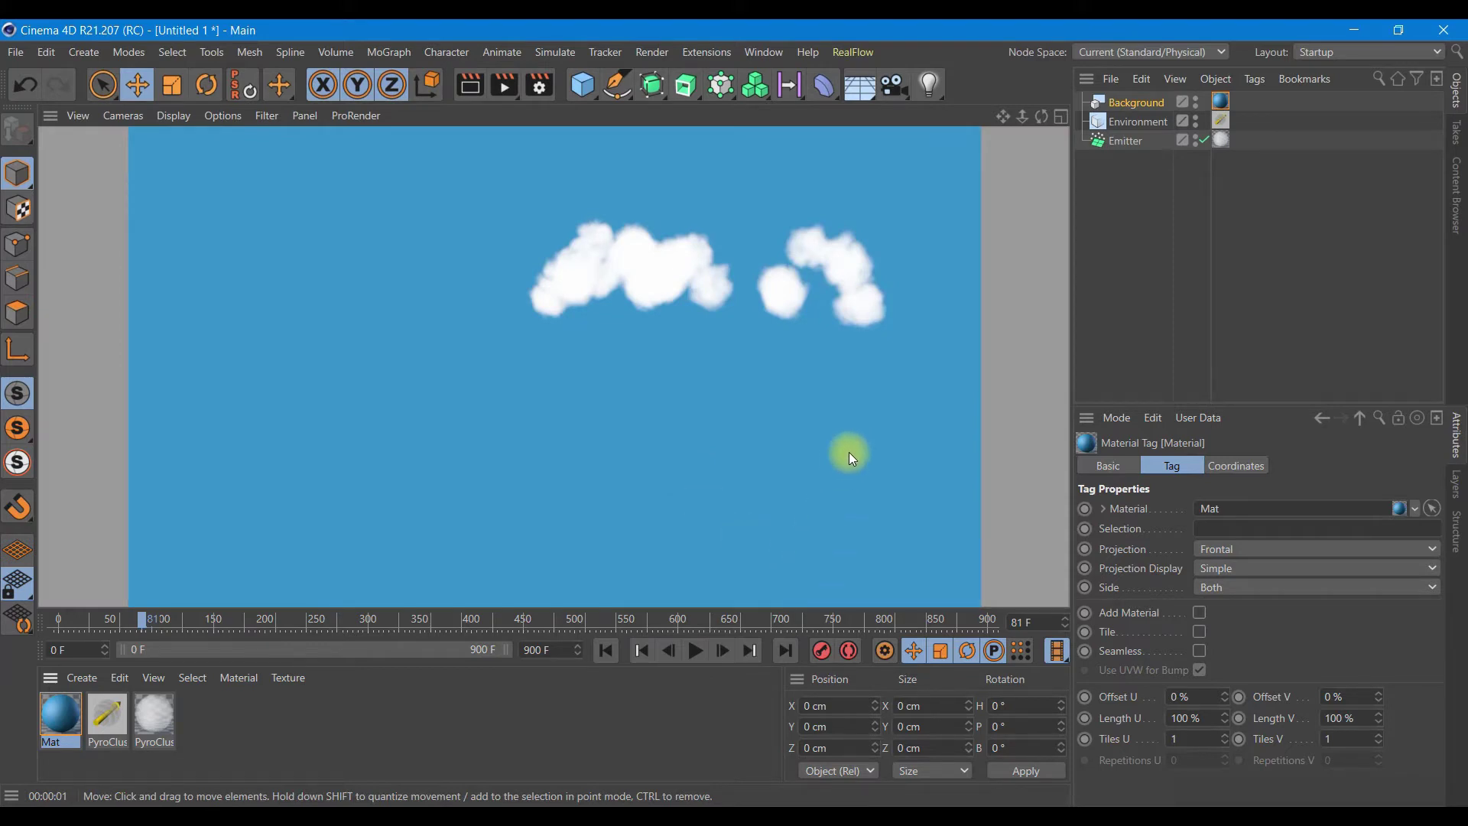
left_click(604, 651)
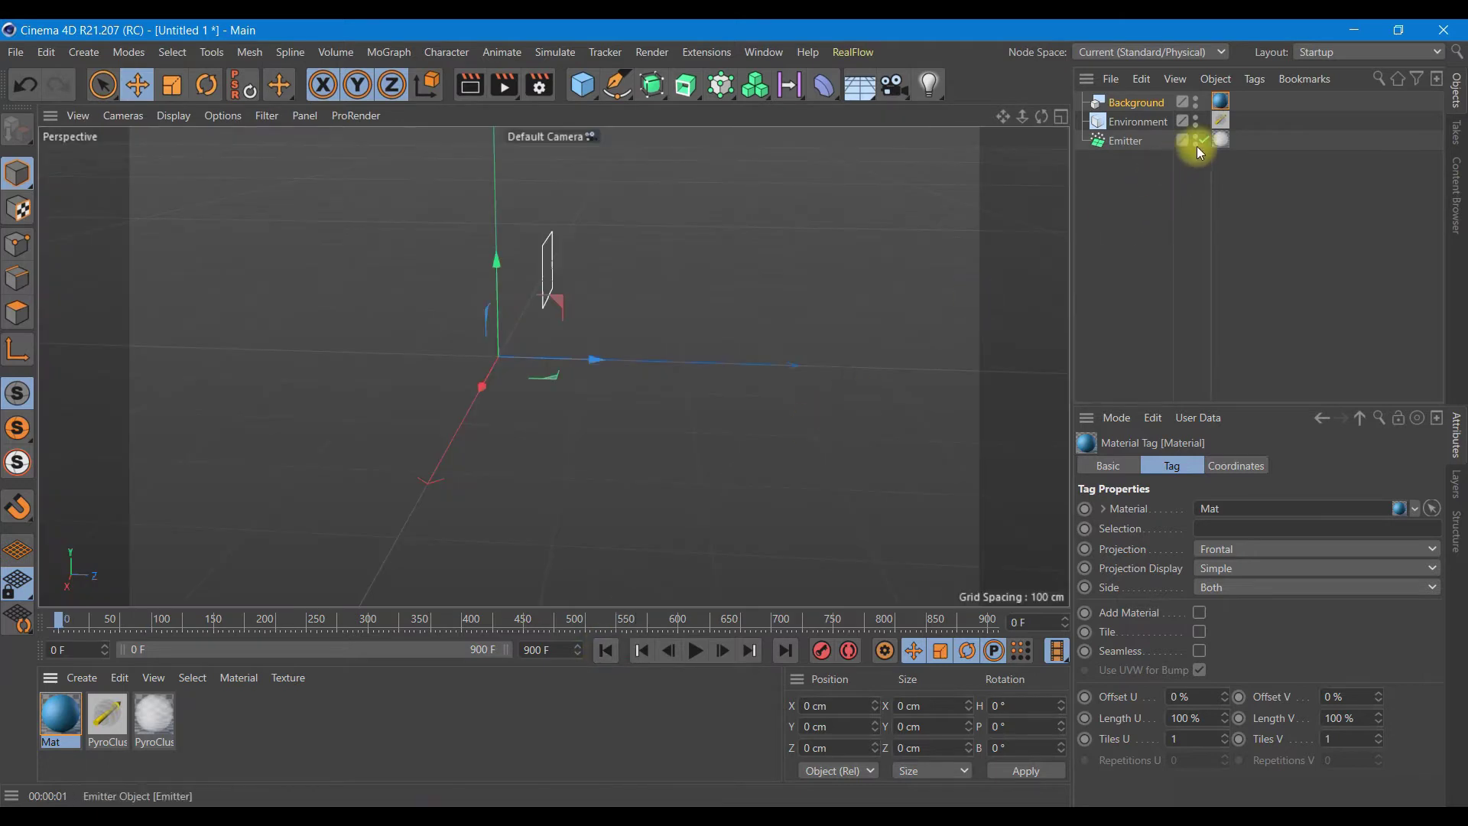
Give the PyroCluster material 10% luminosity and density 20
left_click(159, 711)
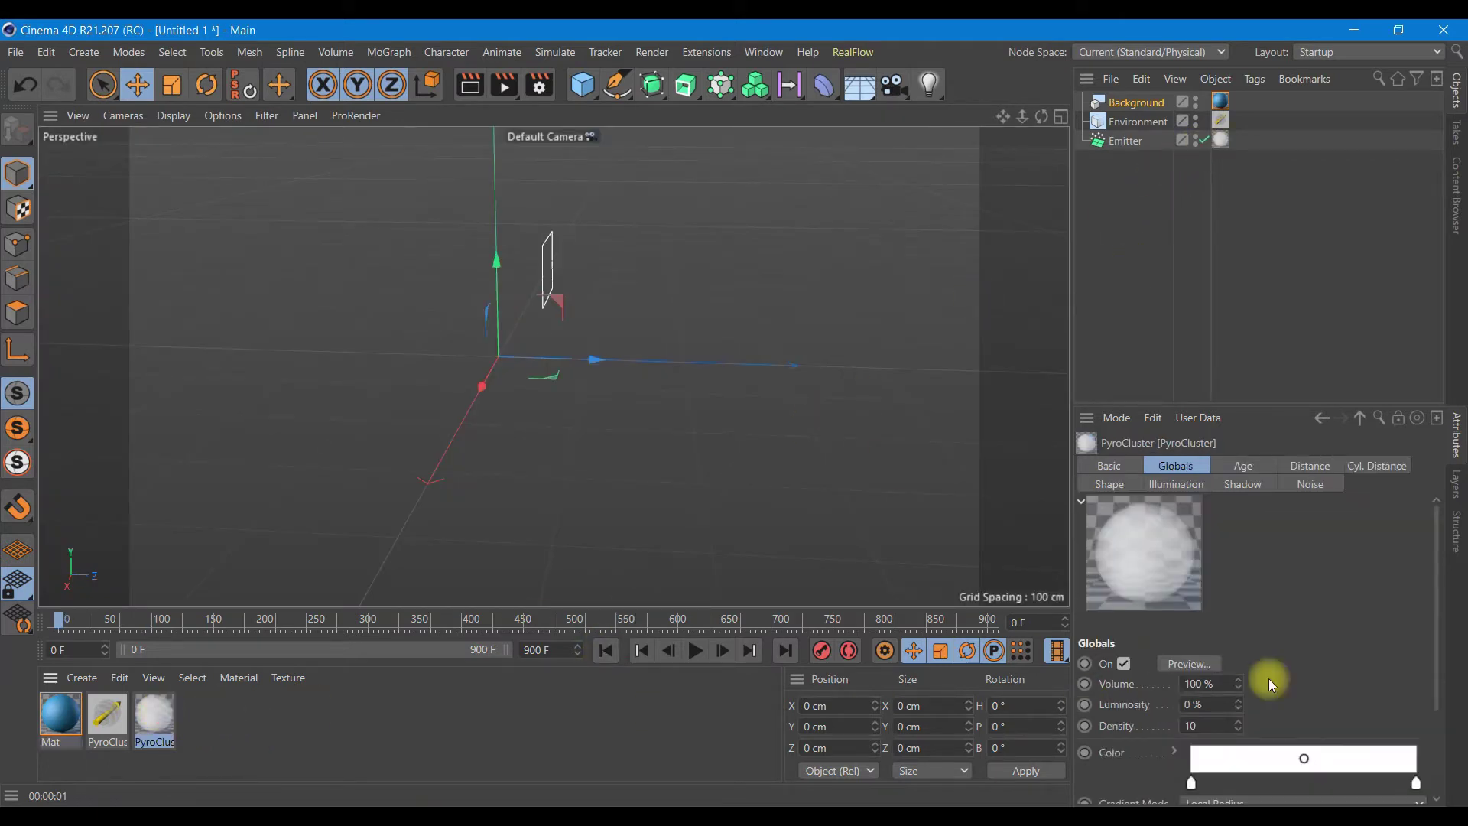
left_click(1208, 705)
type("1")
type("0")
key("Tab")
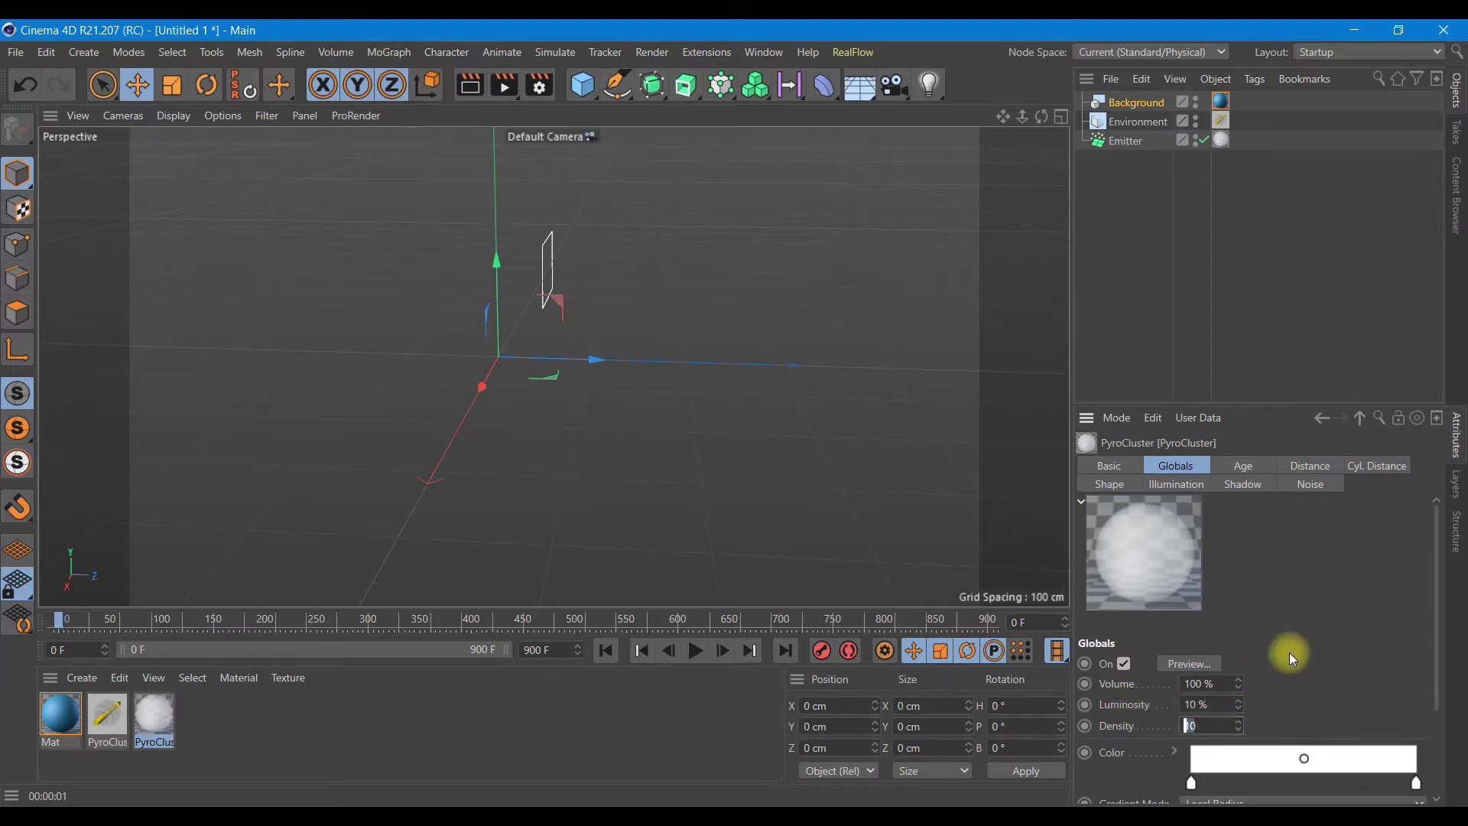
type("20")
key("Return")
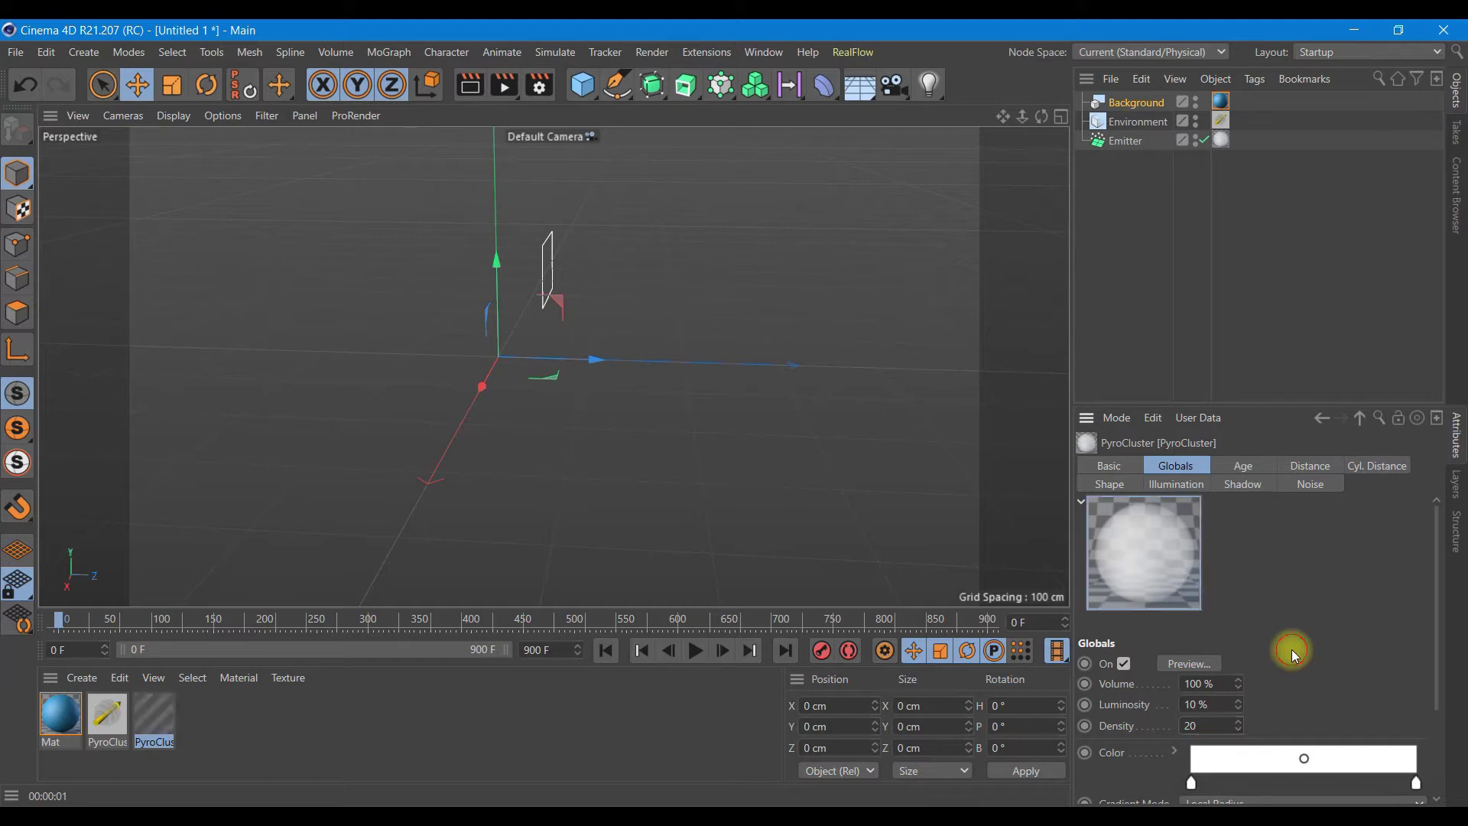
Add a pale pink knot to the colour gradient and tint the left knot pink
left_click_drag(1435, 624, 1426, 688)
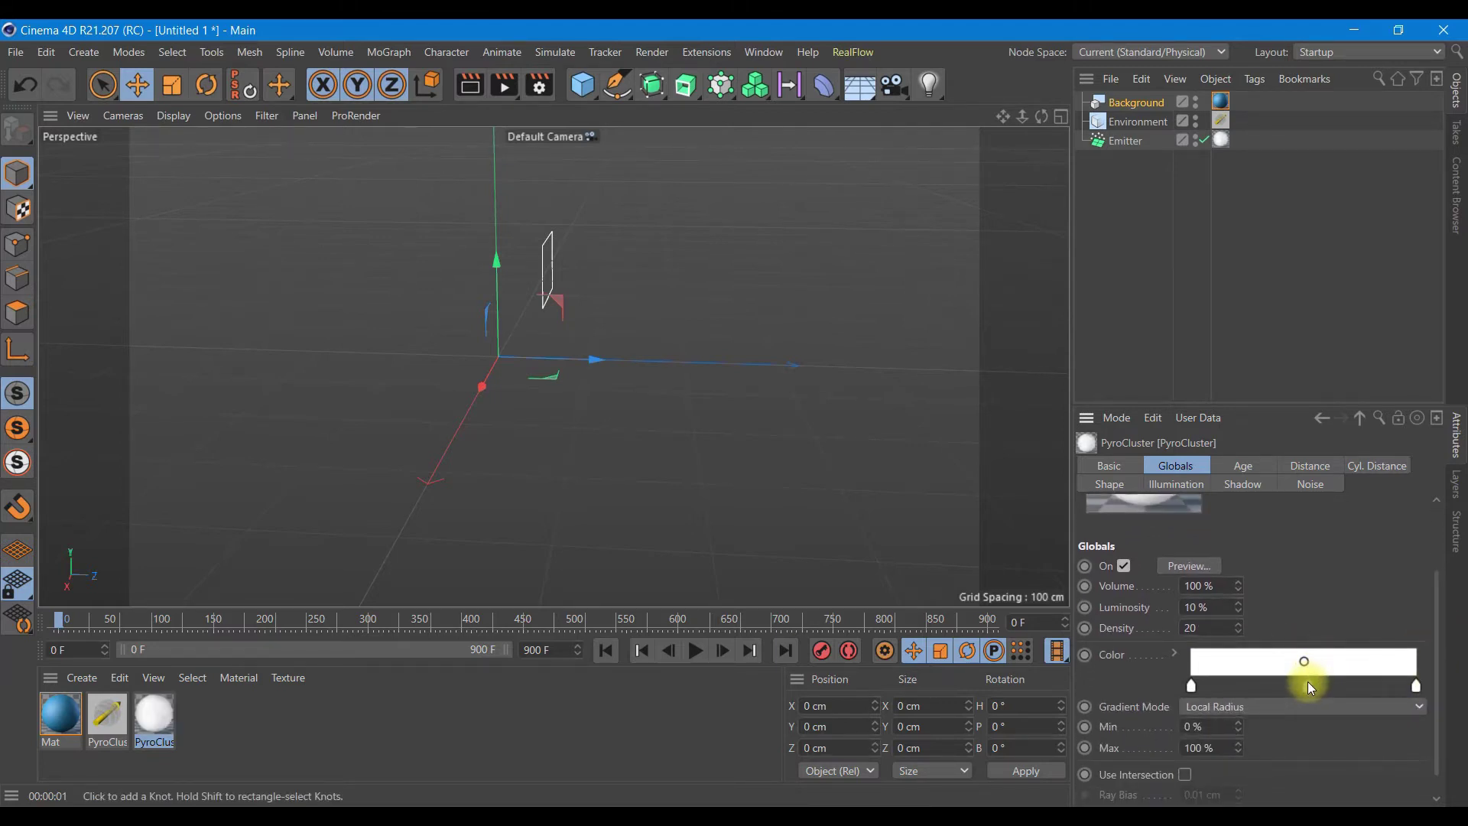
double_click(1307, 681)
left_click(1218, 722)
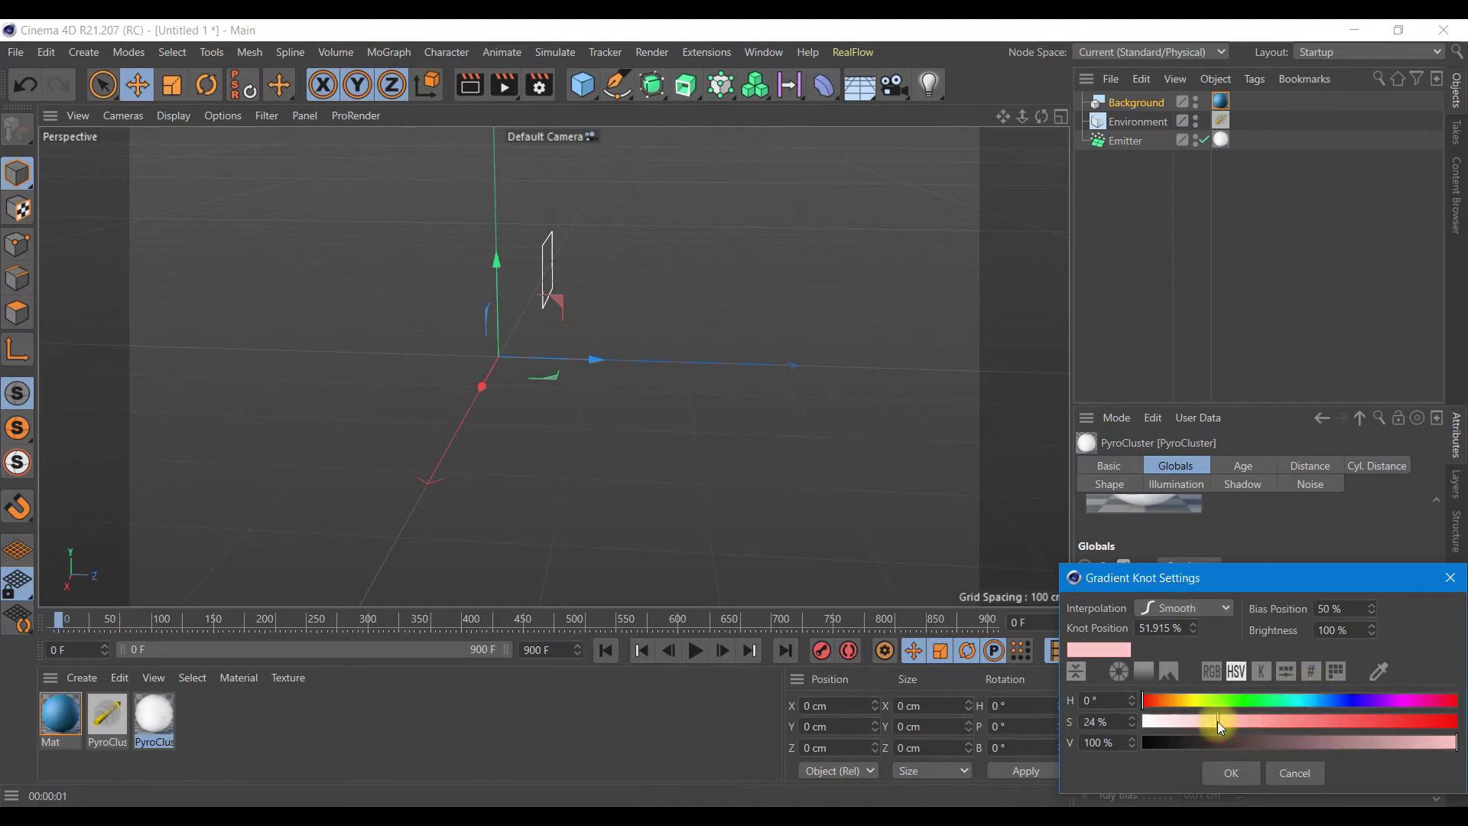
left_click(1224, 771)
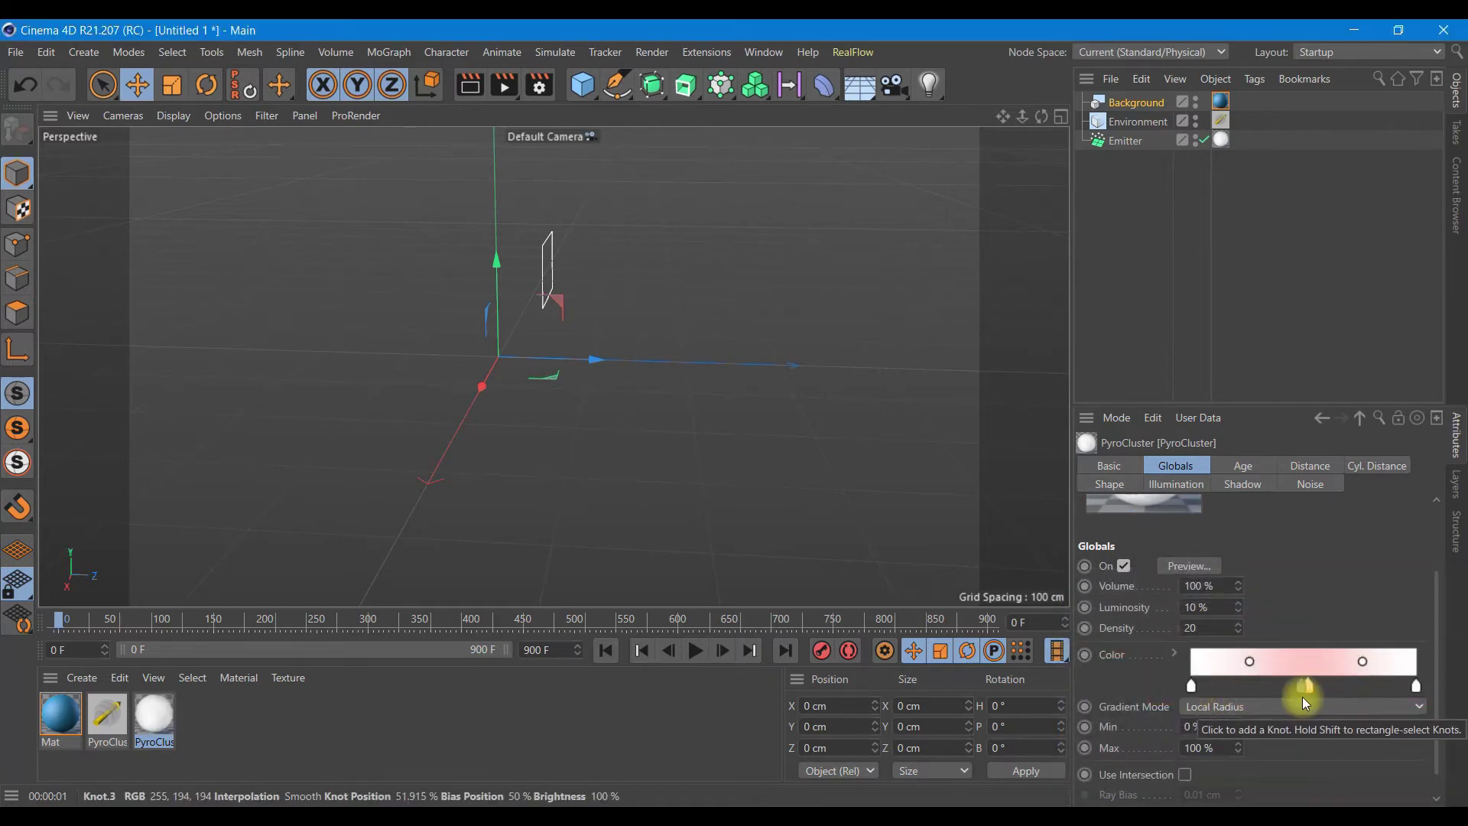
double_click(1187, 688)
left_click(1144, 728)
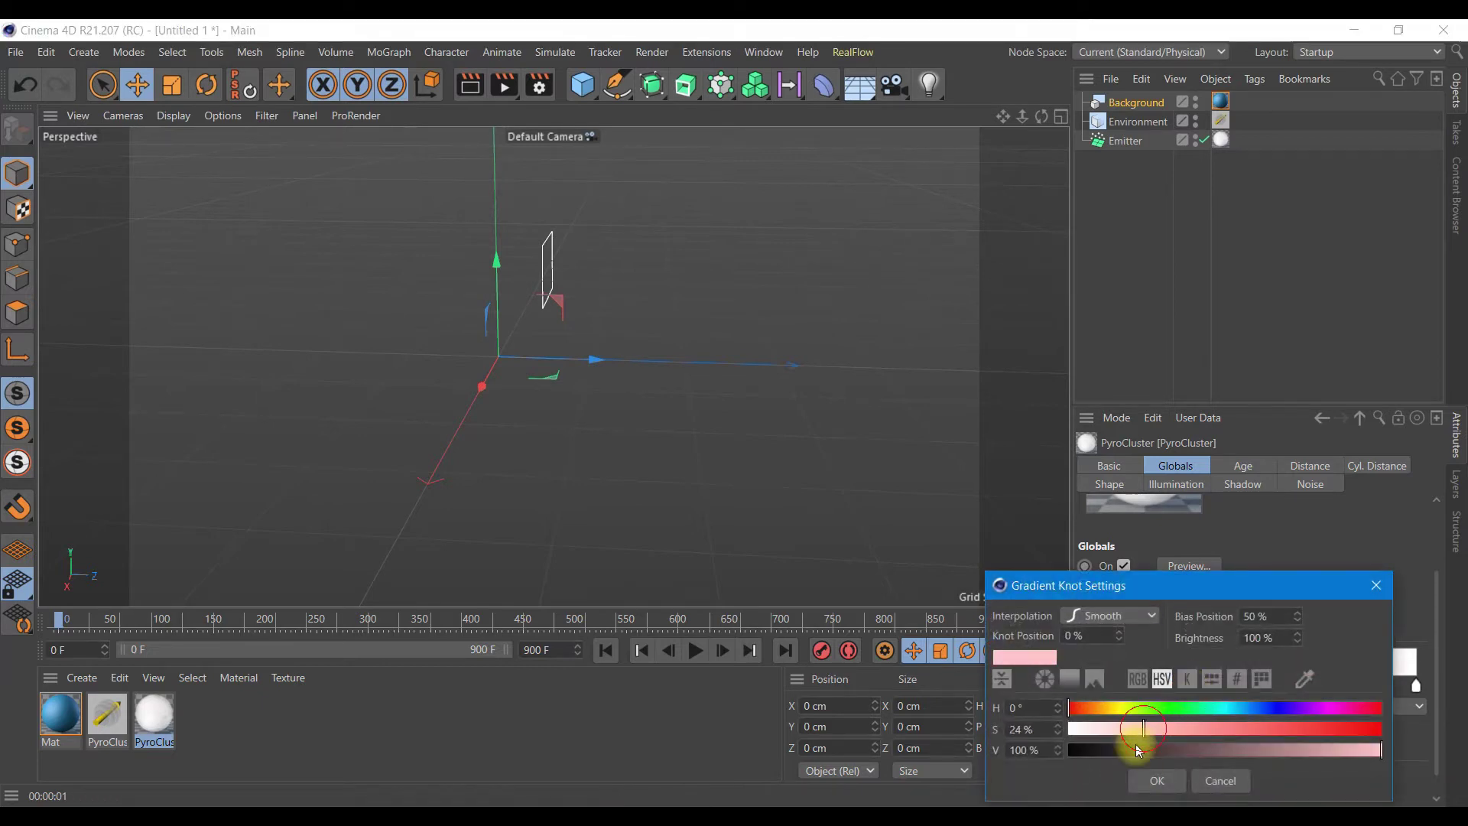
left_click(1143, 778)
Make the middle gradient knot deeper pink and set the gradient Min to 20%
double_click(1307, 687)
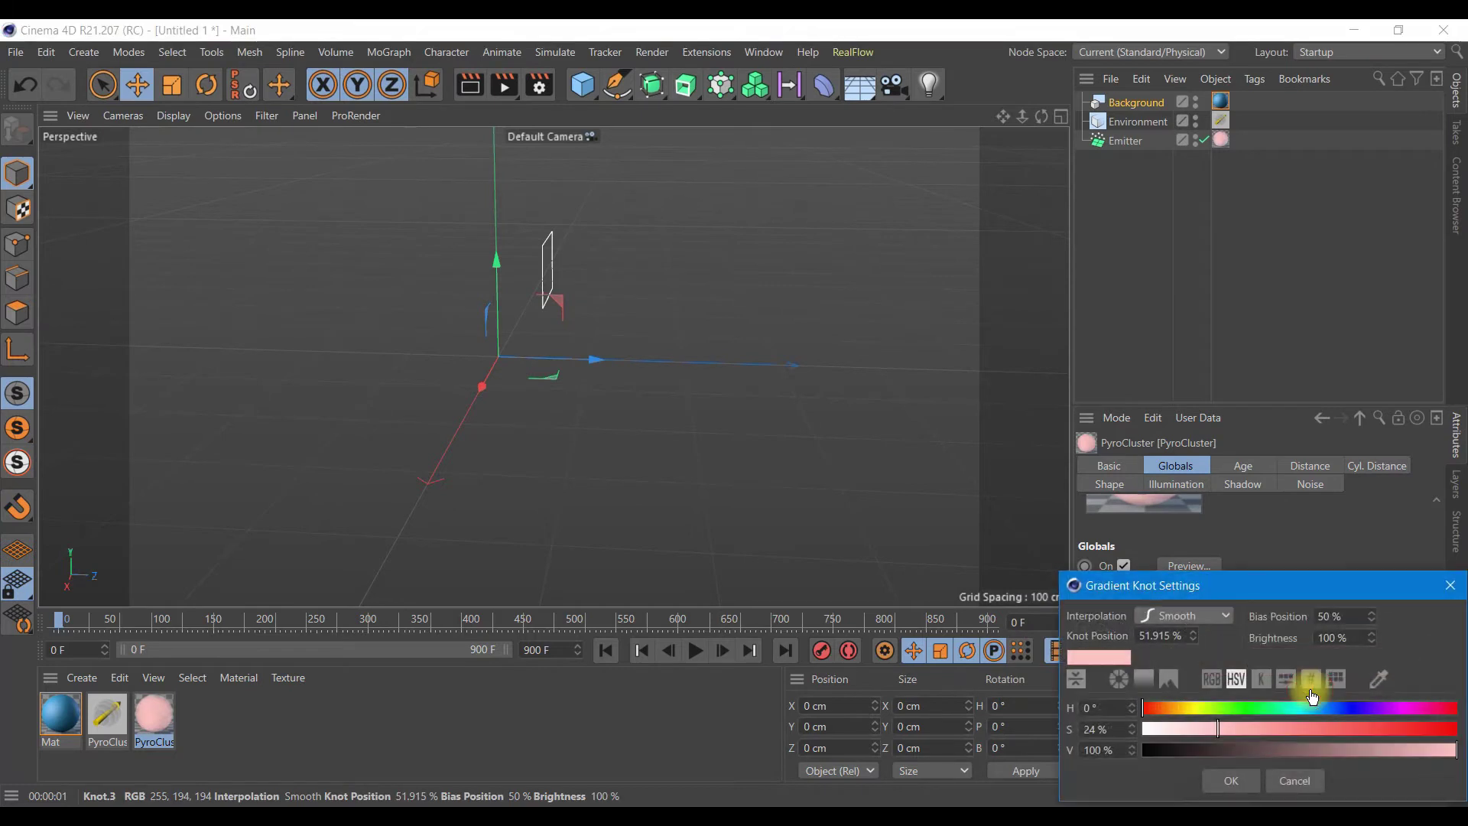
left_click(1261, 729)
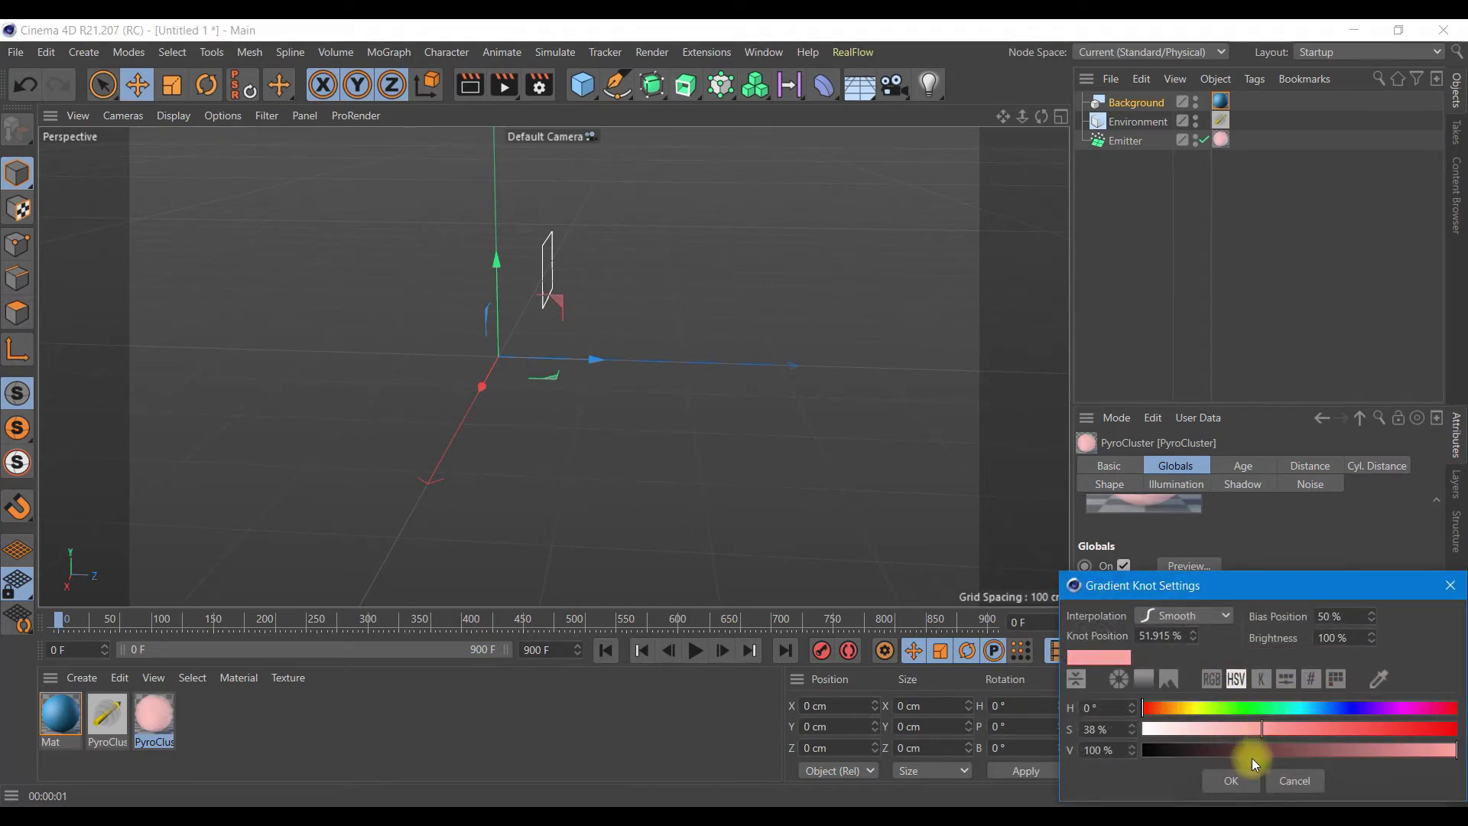
left_click(1226, 774)
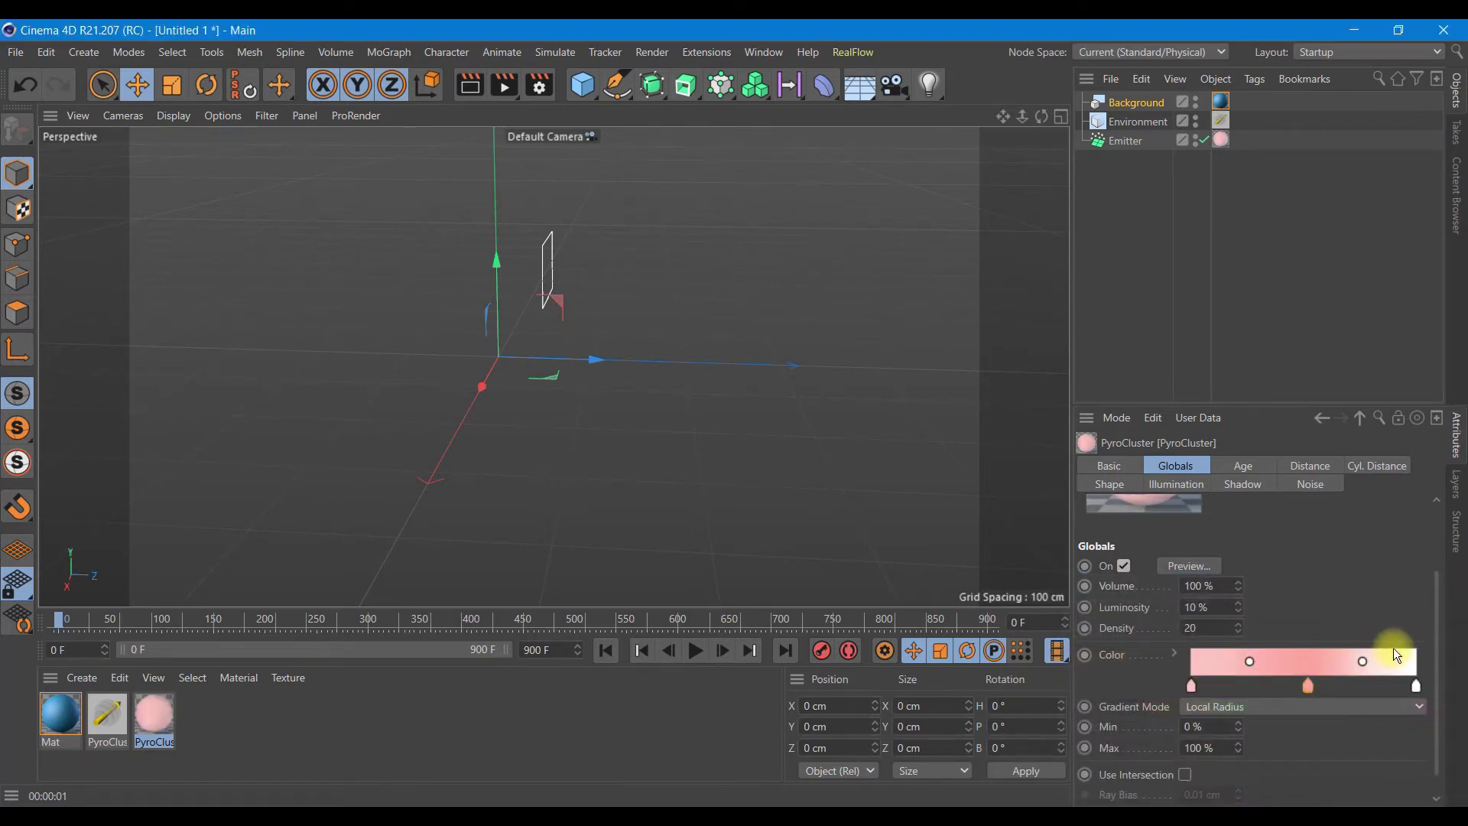
left_click(1216, 727)
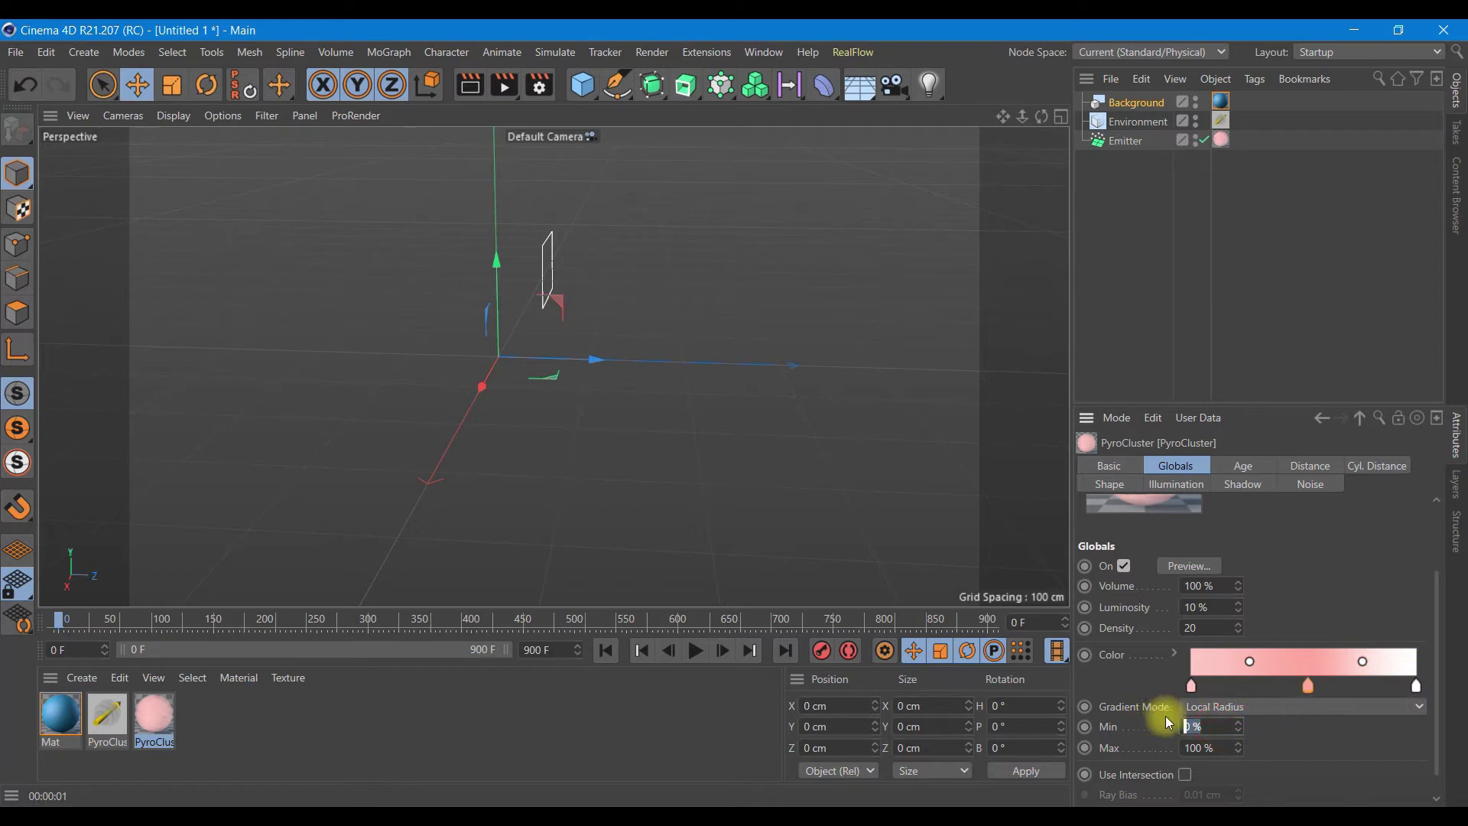
type("20")
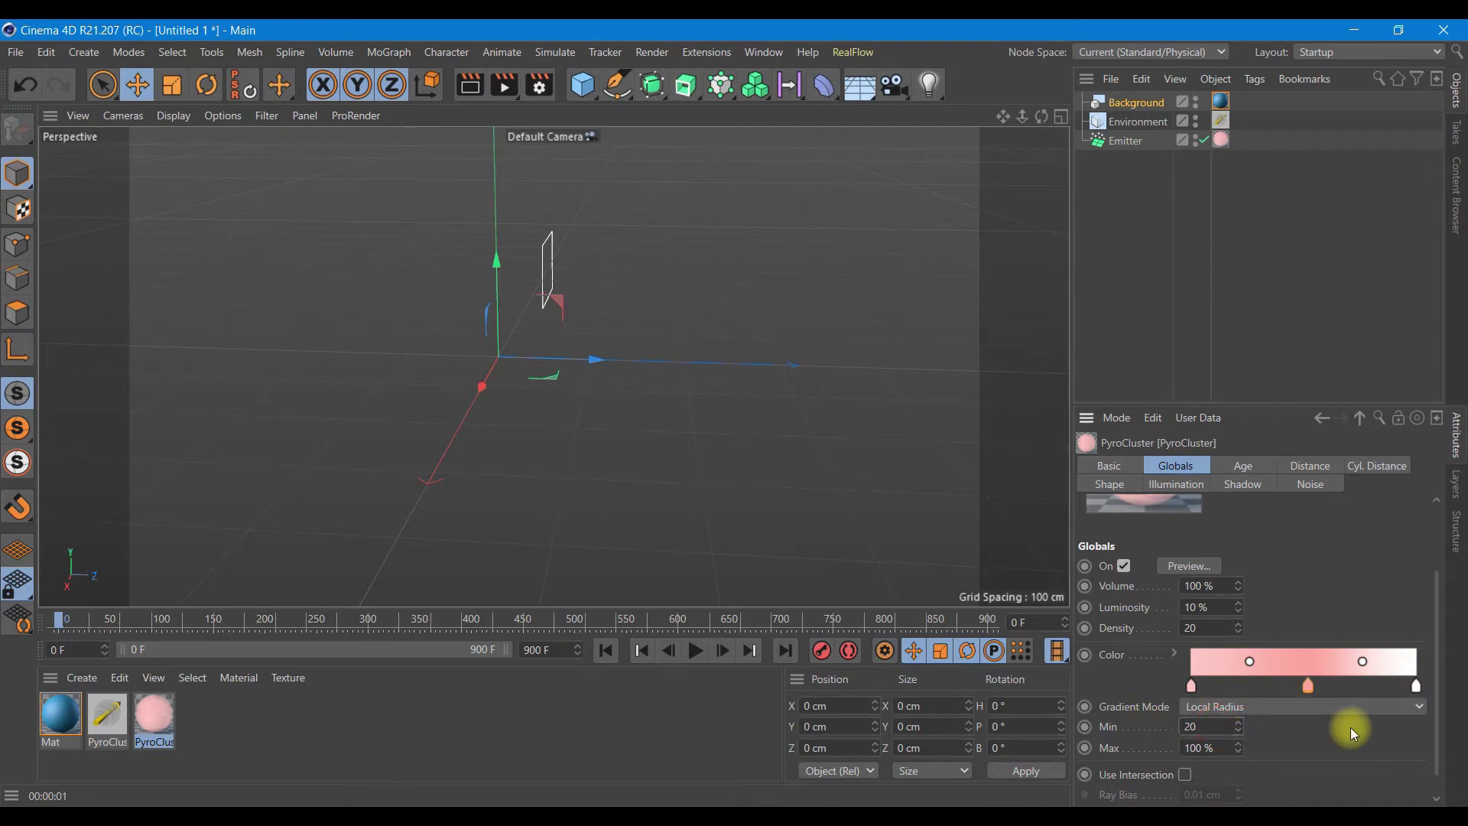
key("Return")
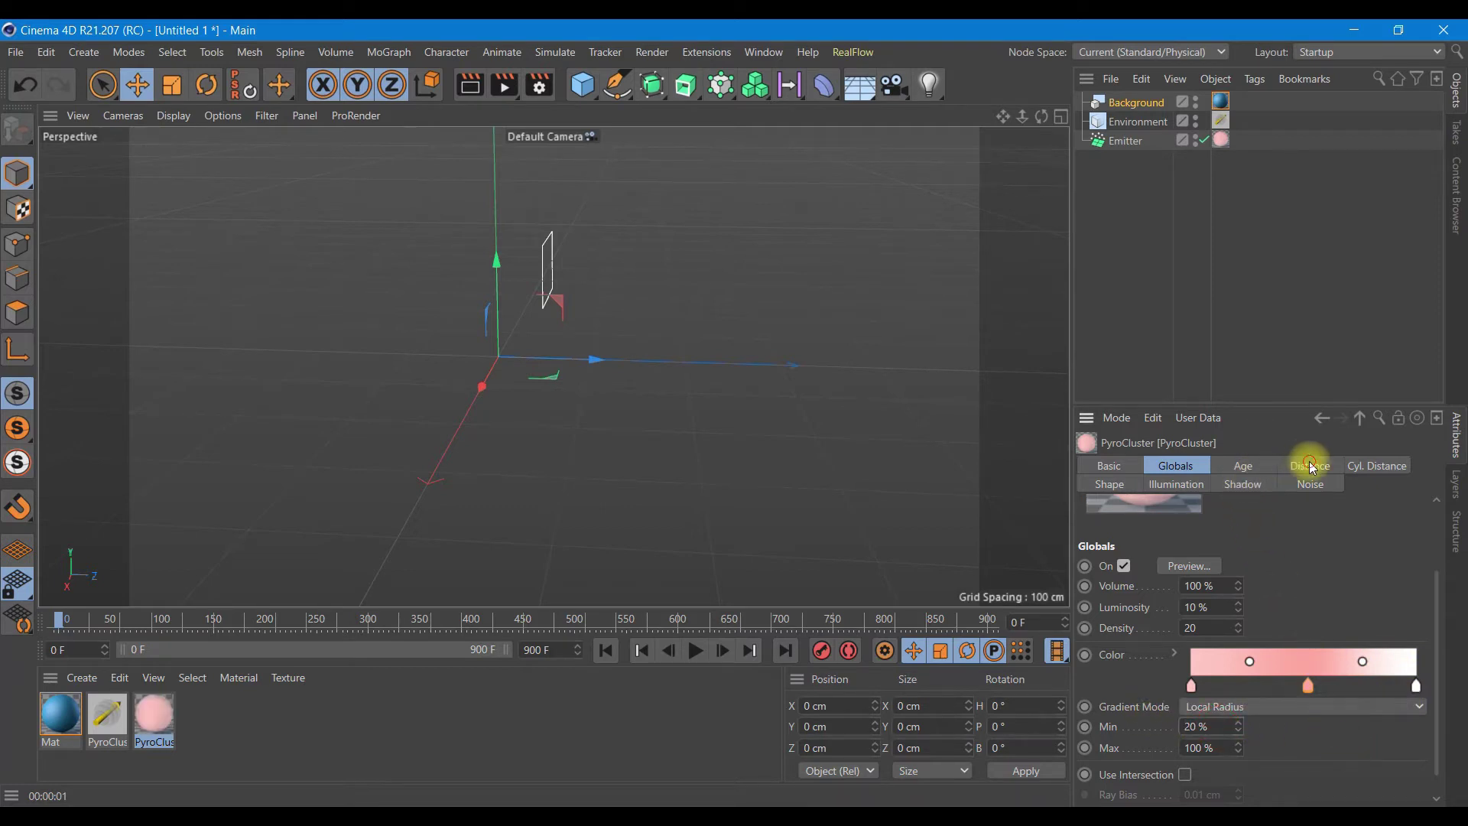
Set the PyroCluster Shape radius to 150 cm
left_click(1313, 468)
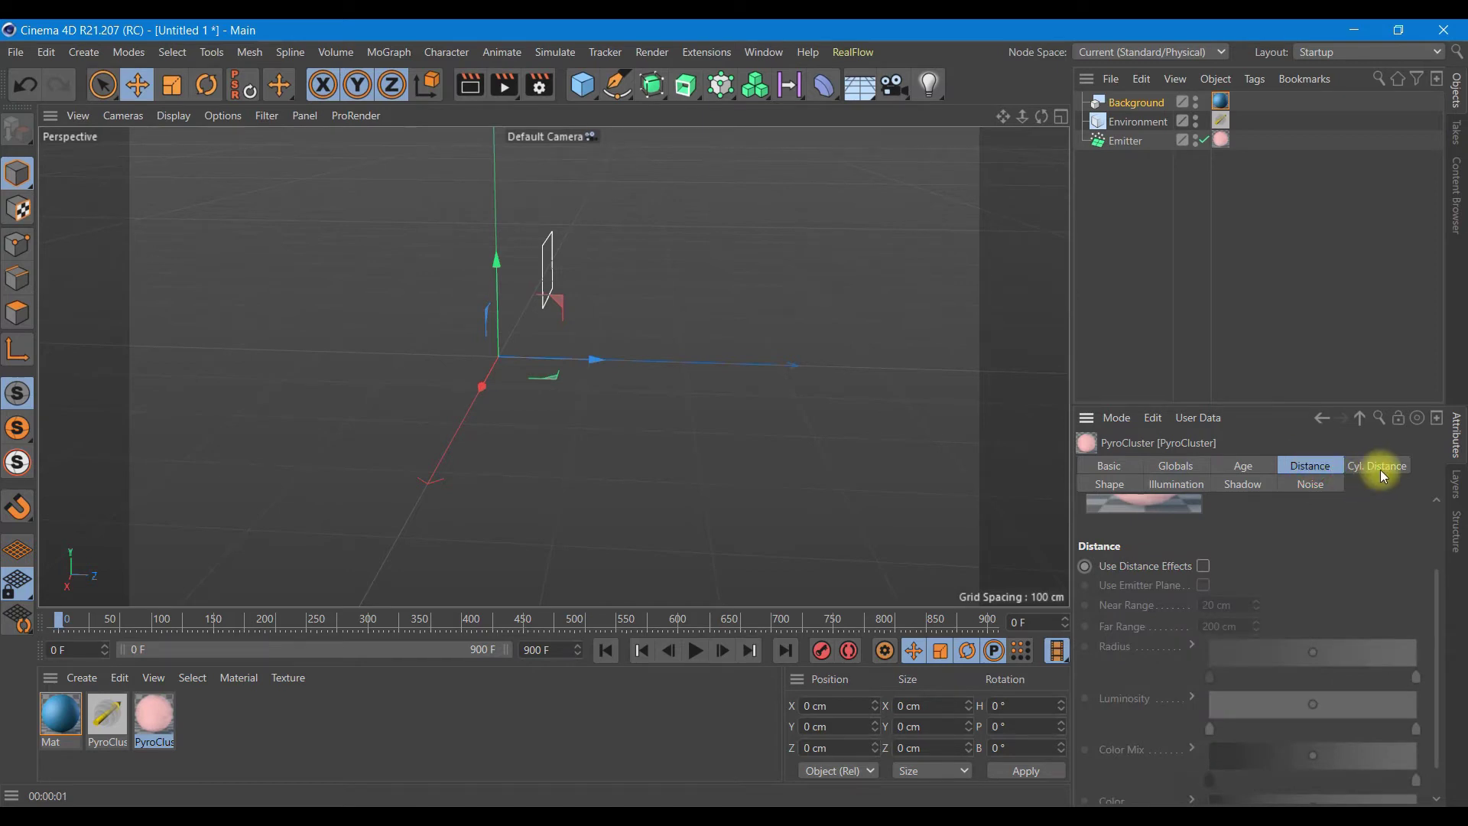
left_click(1383, 476)
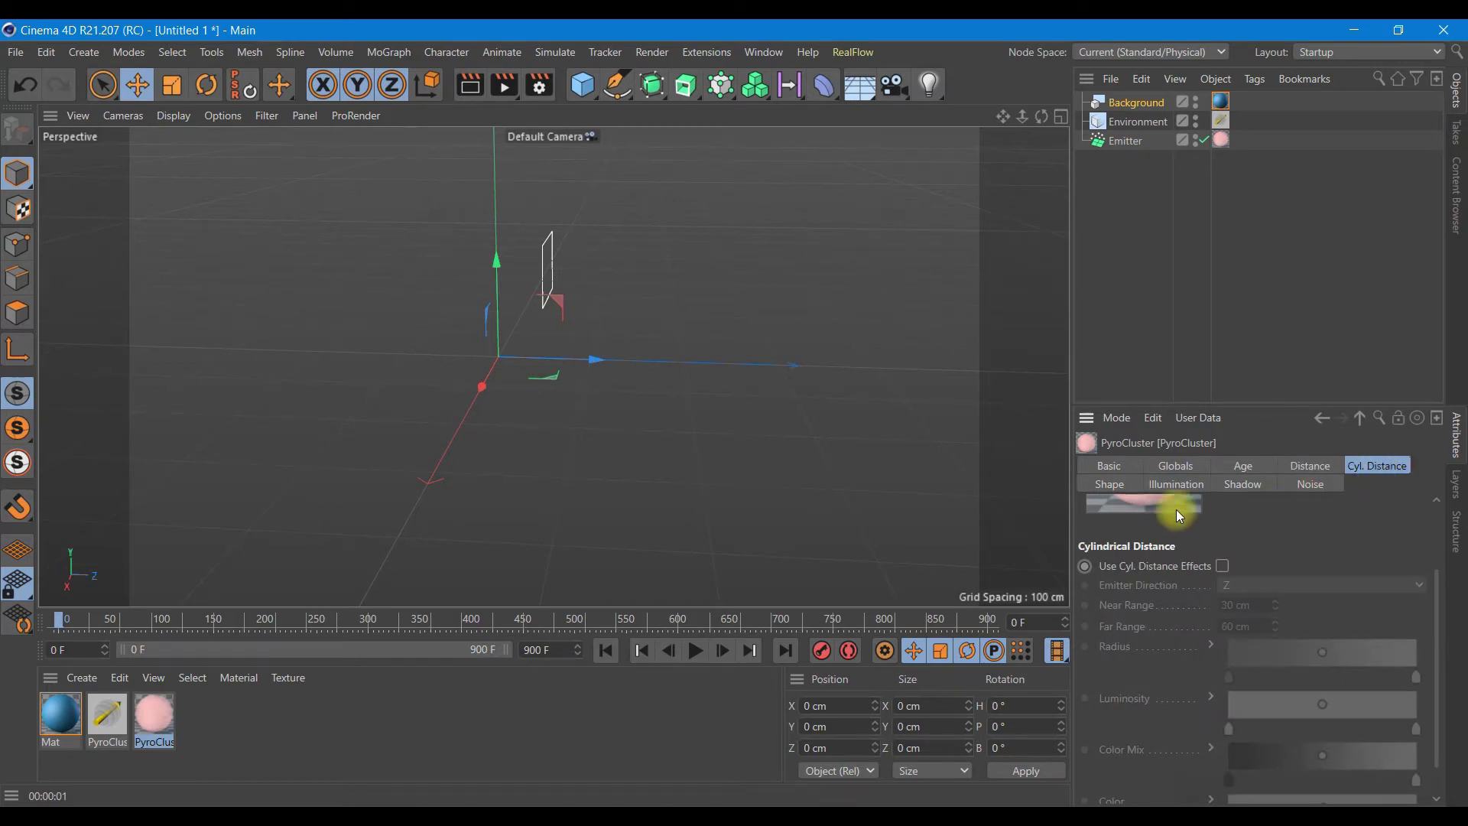
left_click(1108, 484)
left_click(1228, 599)
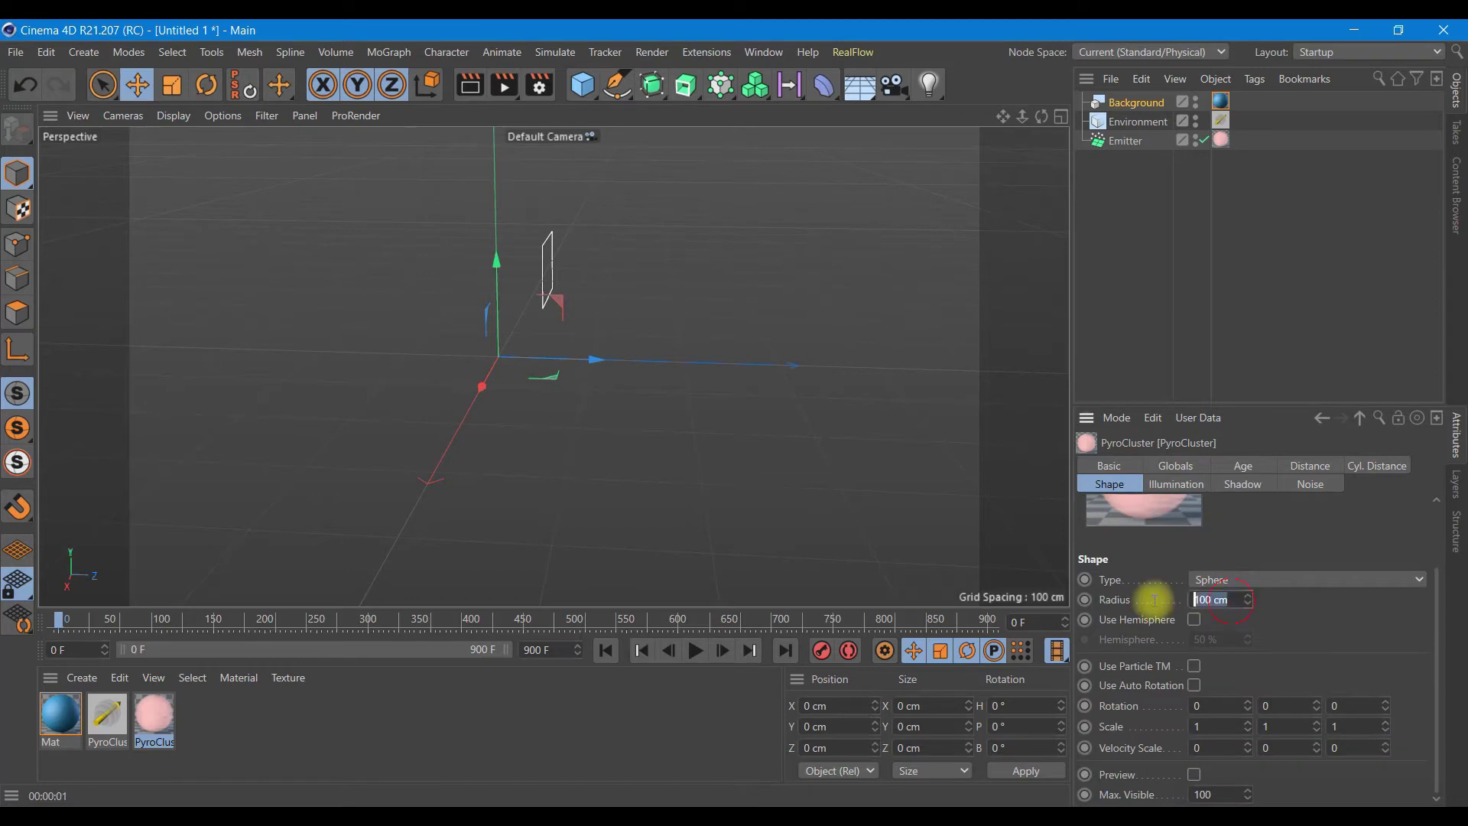
type("150")
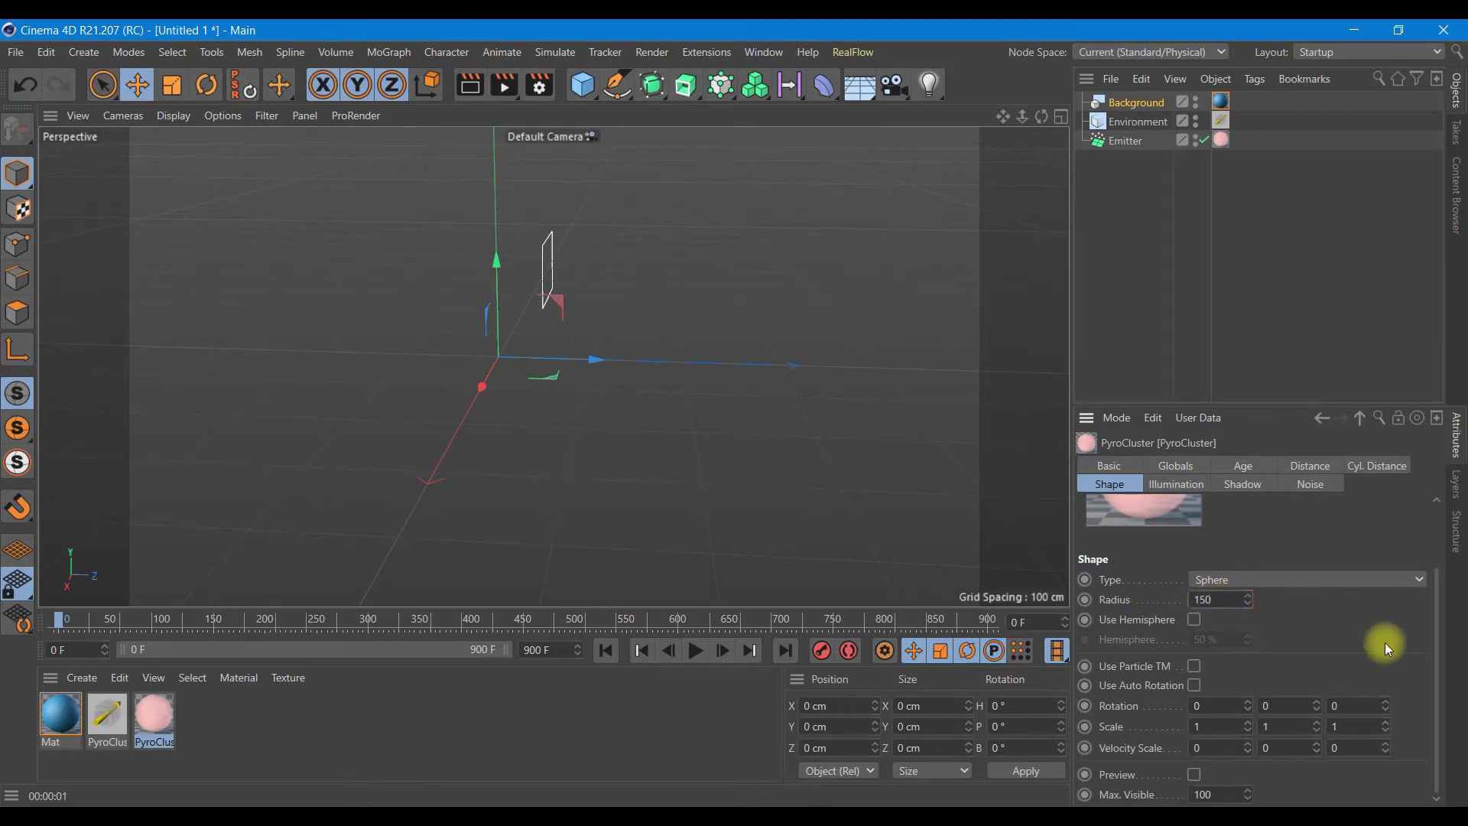
key("Return")
Set the velocity scale to 0.3, 0.5 and 0.2
left_click(1208, 747)
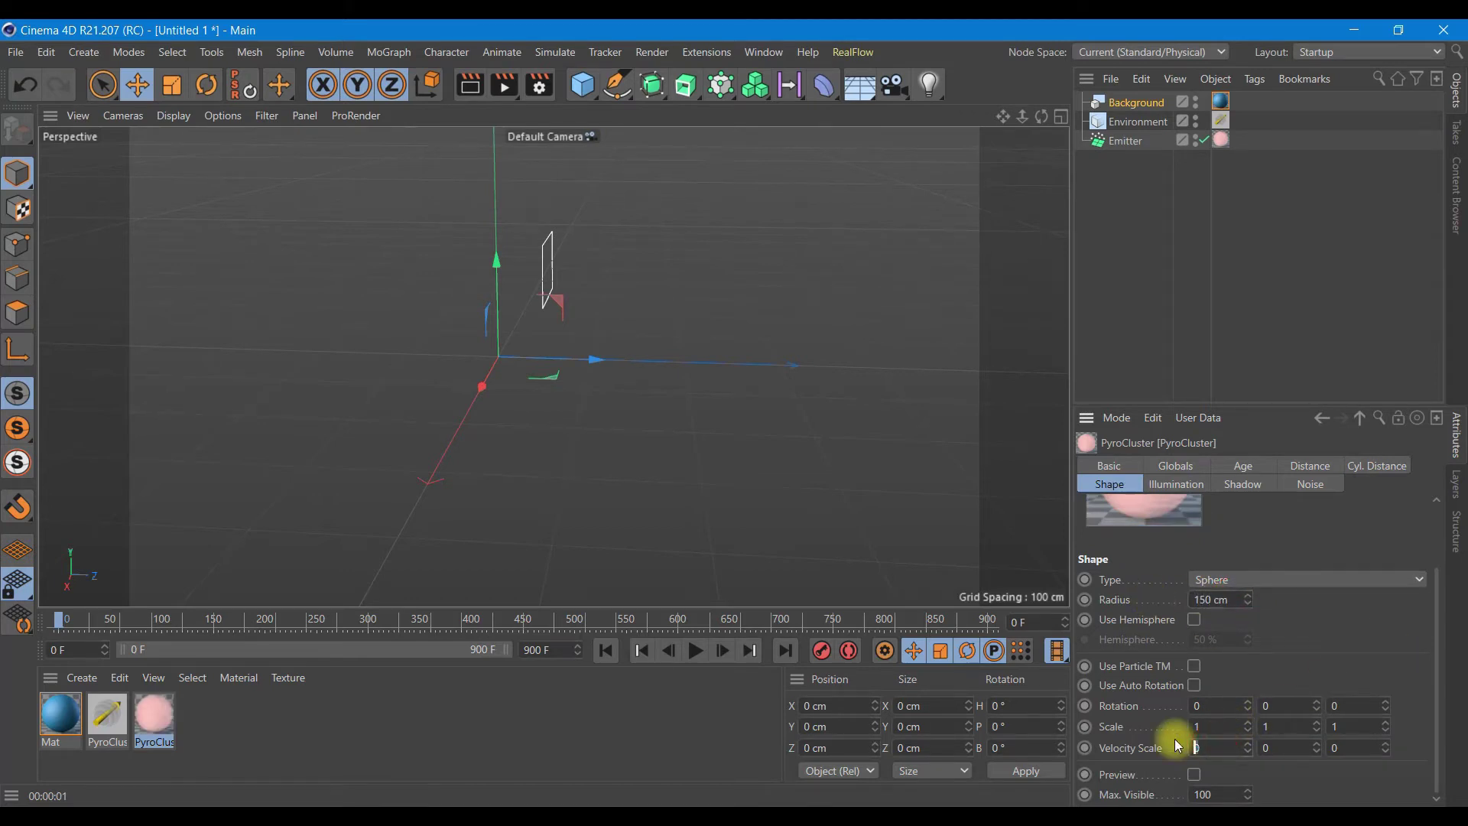
left_click(1310, 748)
type(".3")
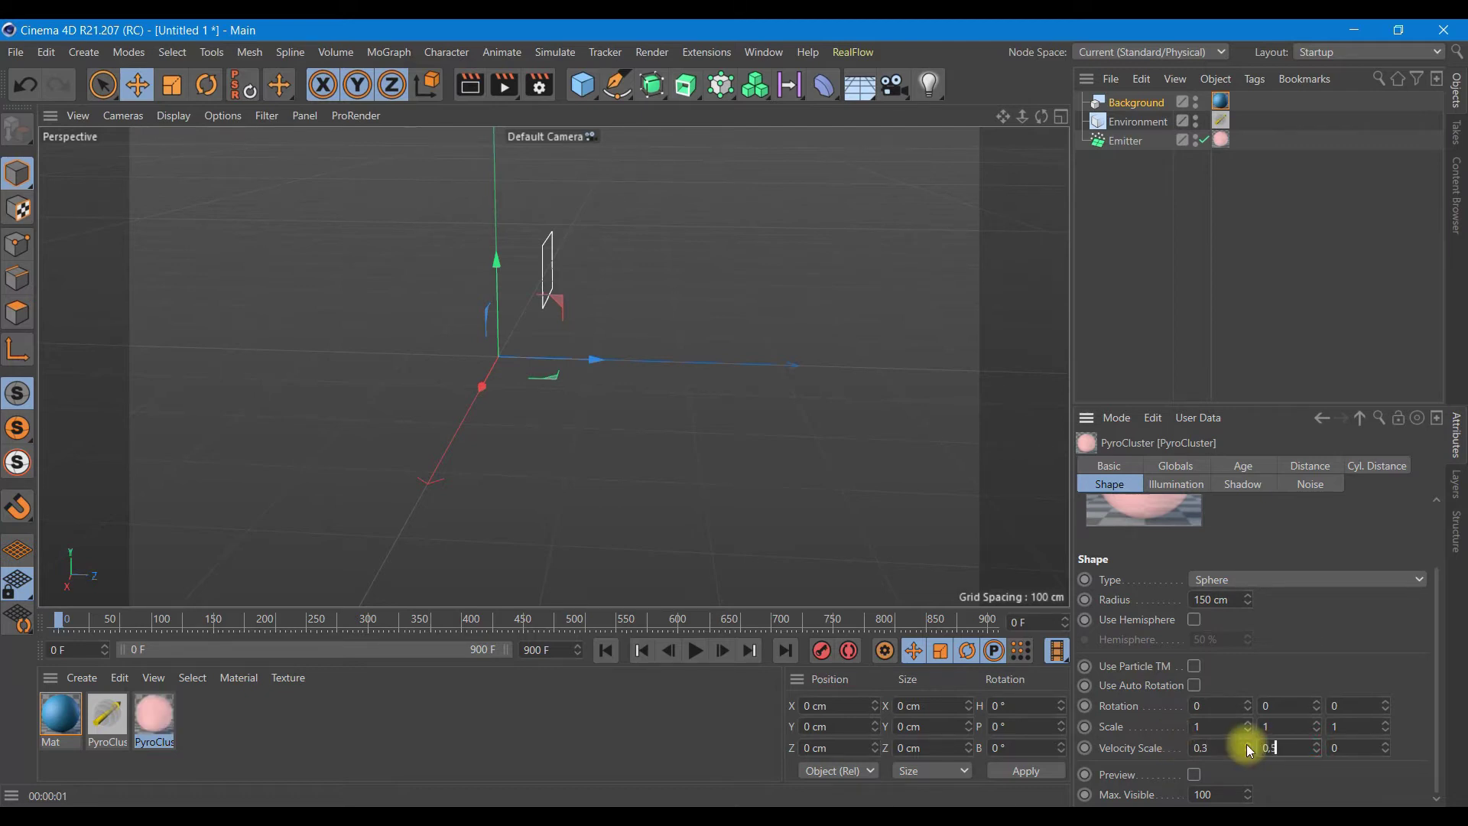
left_click(1342, 748)
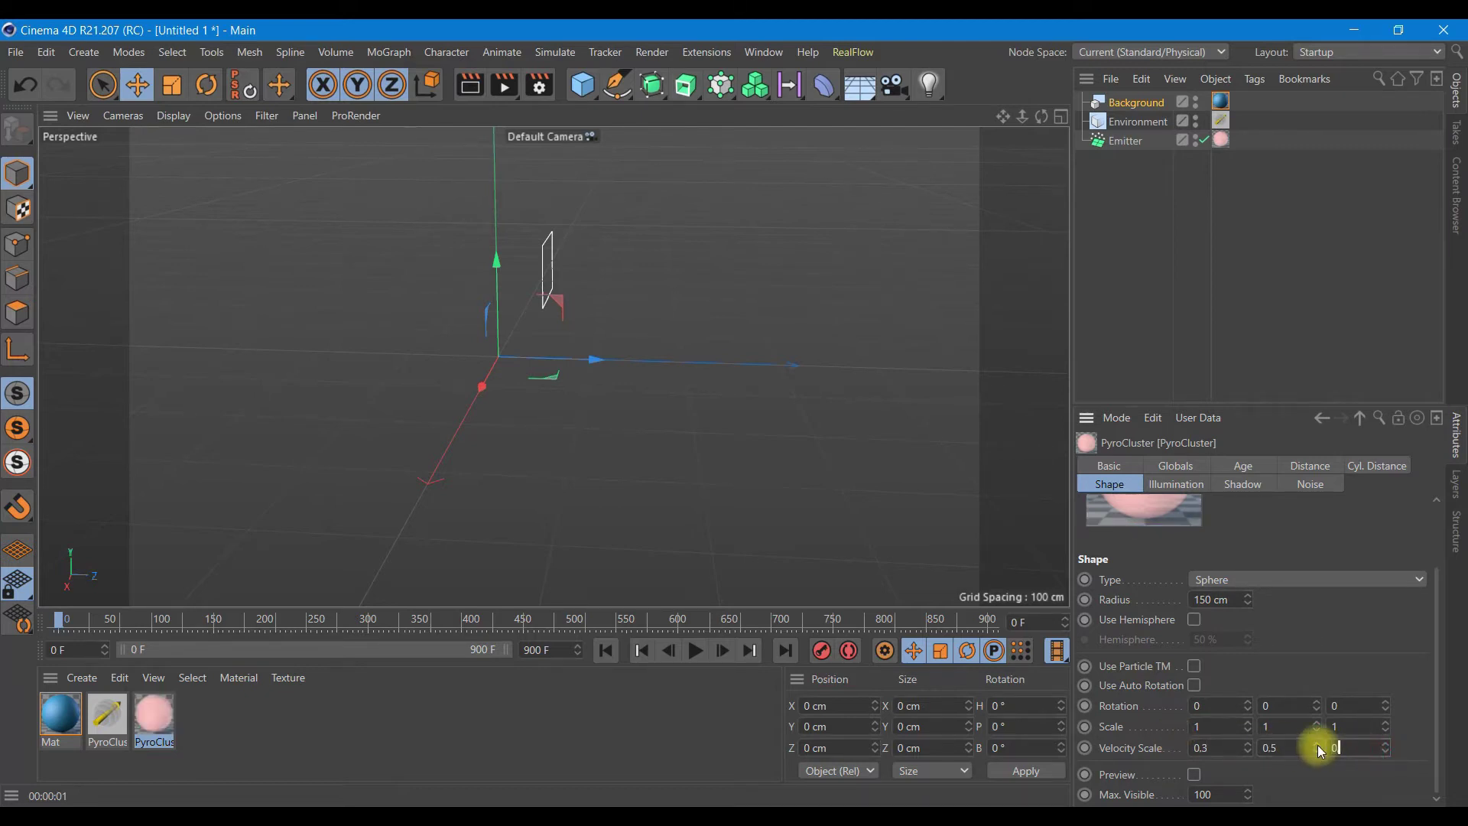
type(".2")
key("Return")
Set rotation to 20, 15, 10 and enable Use Particle TM
left_click(1193, 706)
type("20")
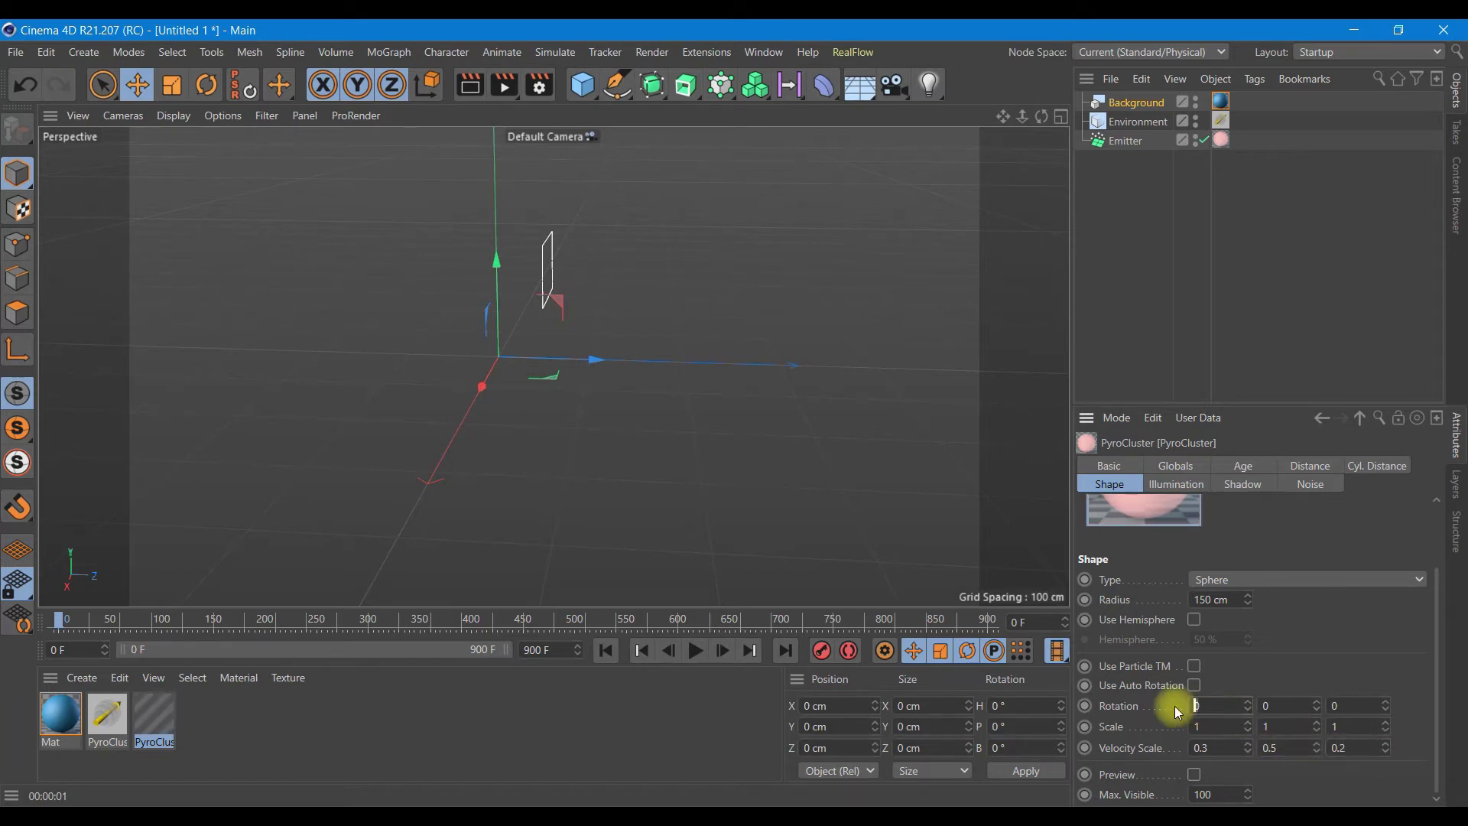
left_click(1297, 705)
type("15")
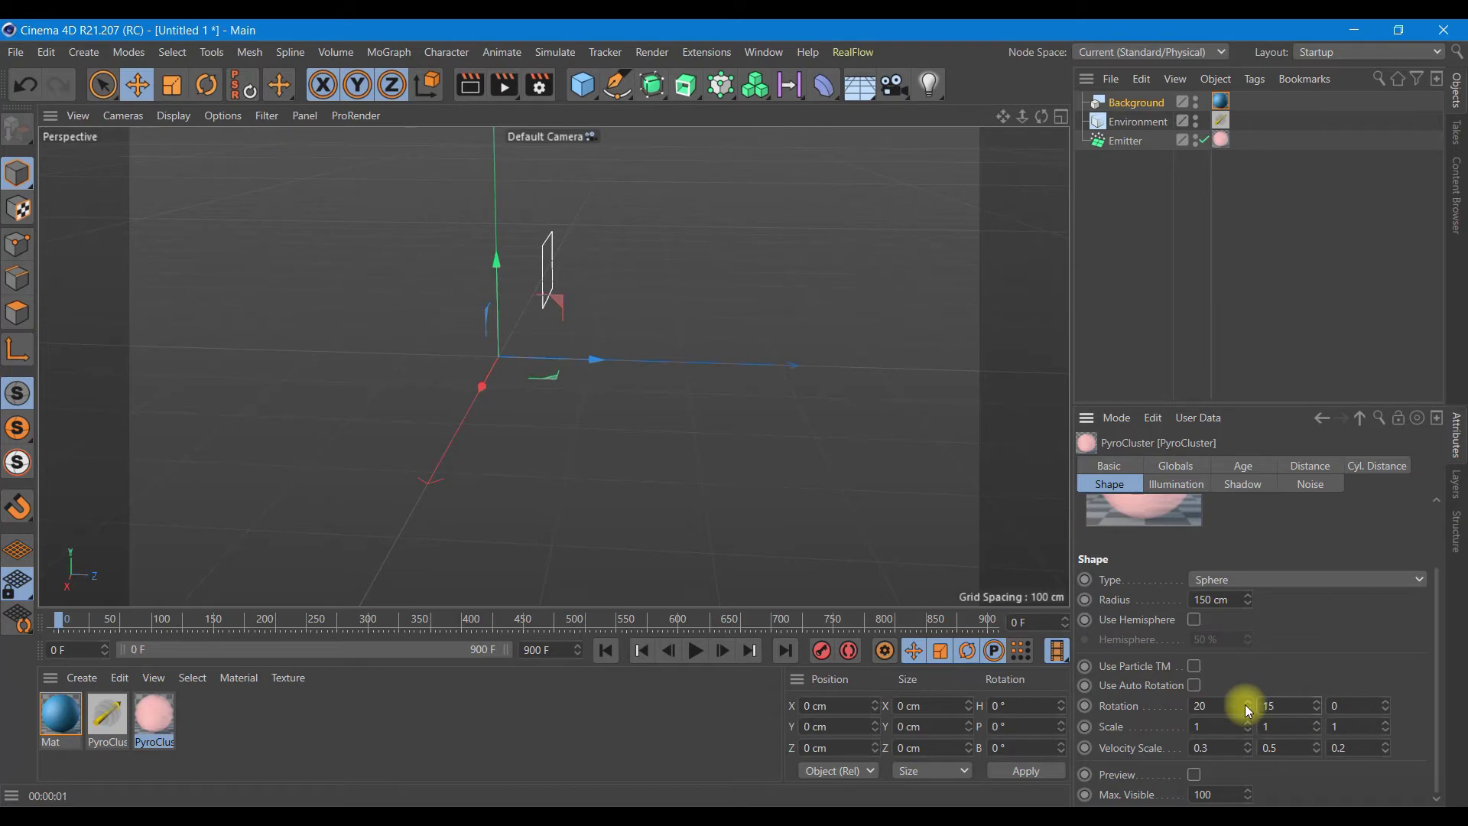
left_click(1344, 706)
type("10")
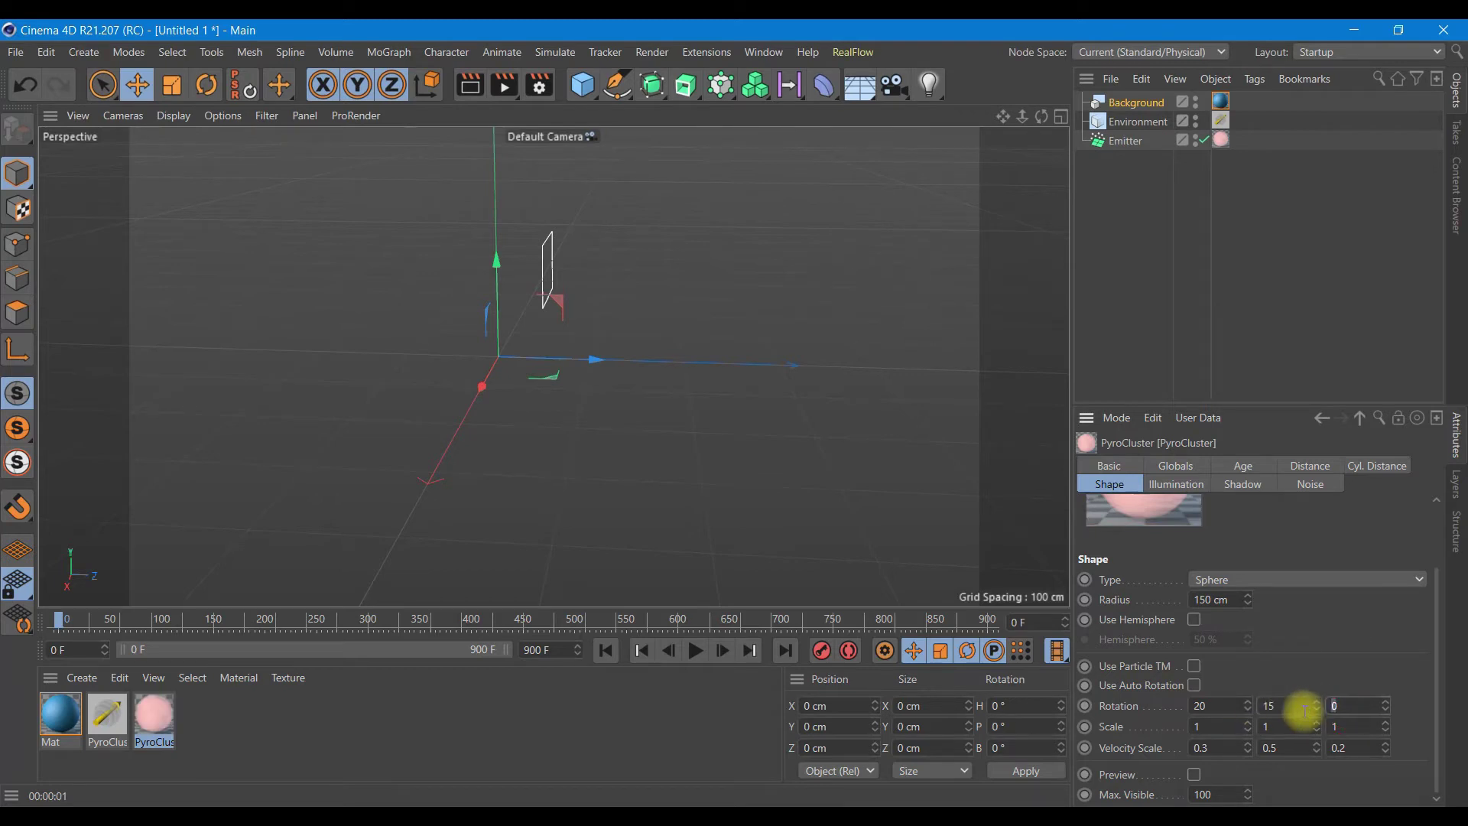
left_click(1194, 665)
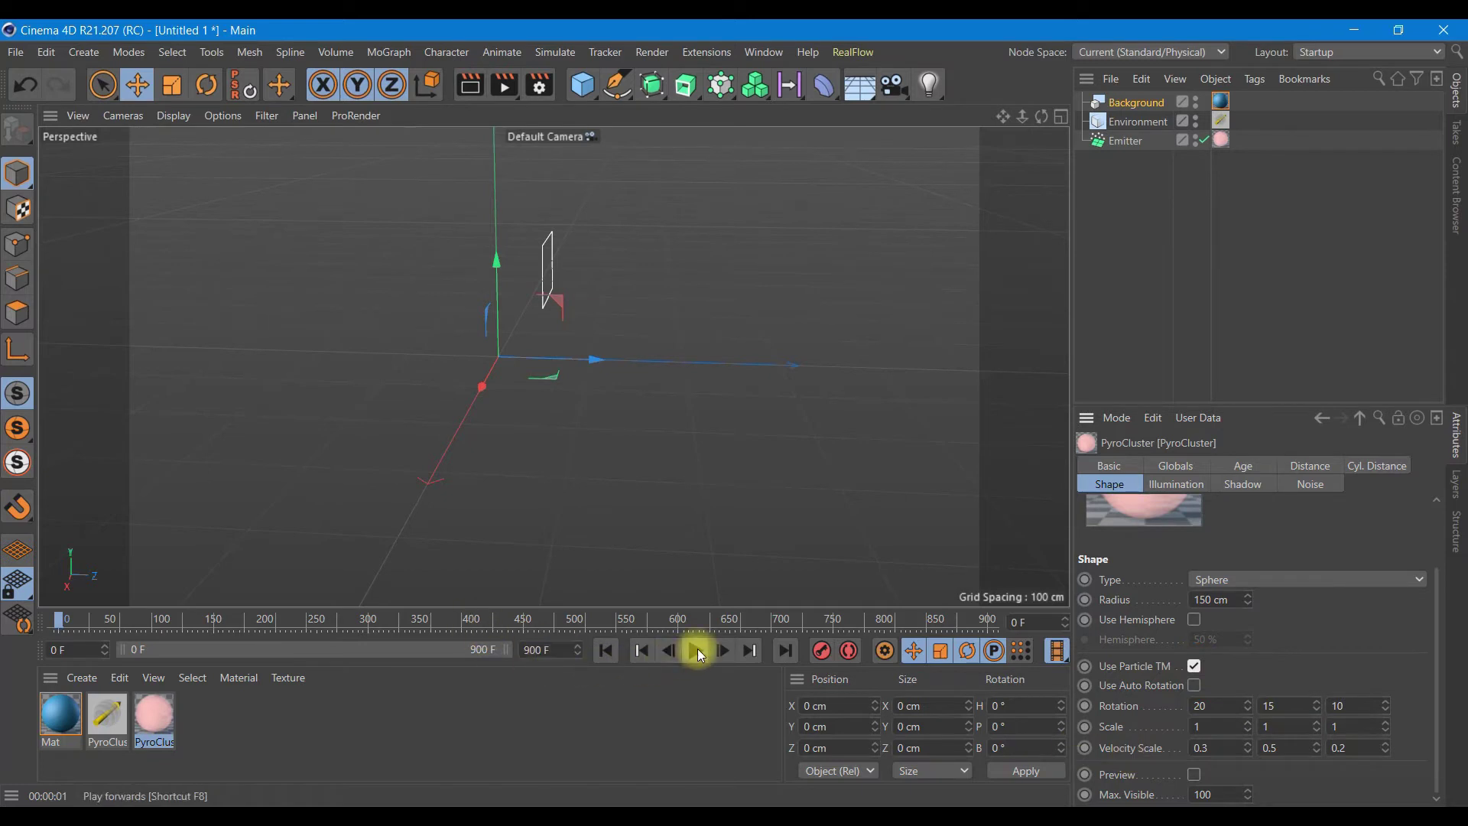
Play the animation and render a preview of the current view
left_click(696, 651)
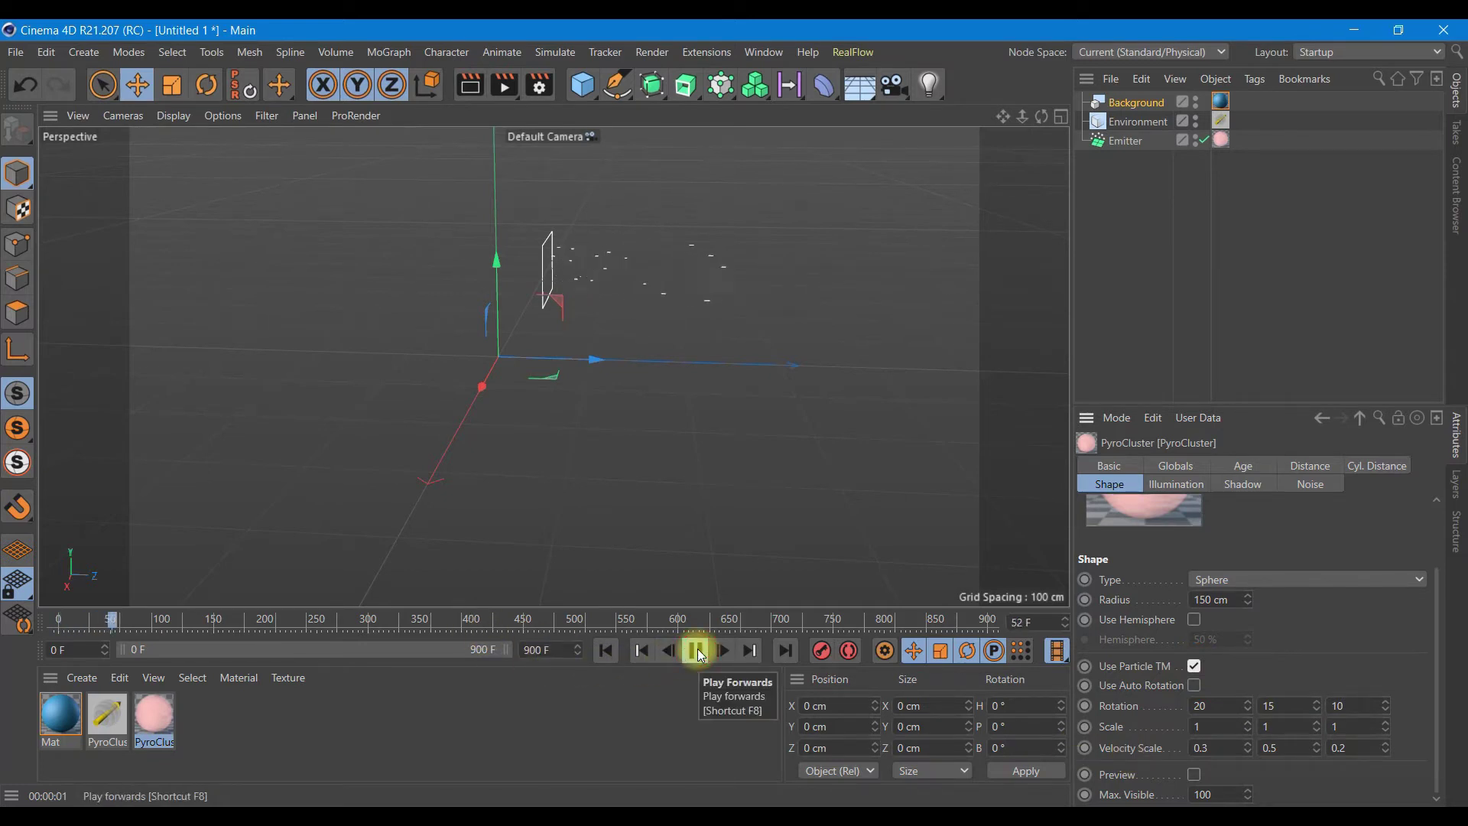
left_click(698, 651)
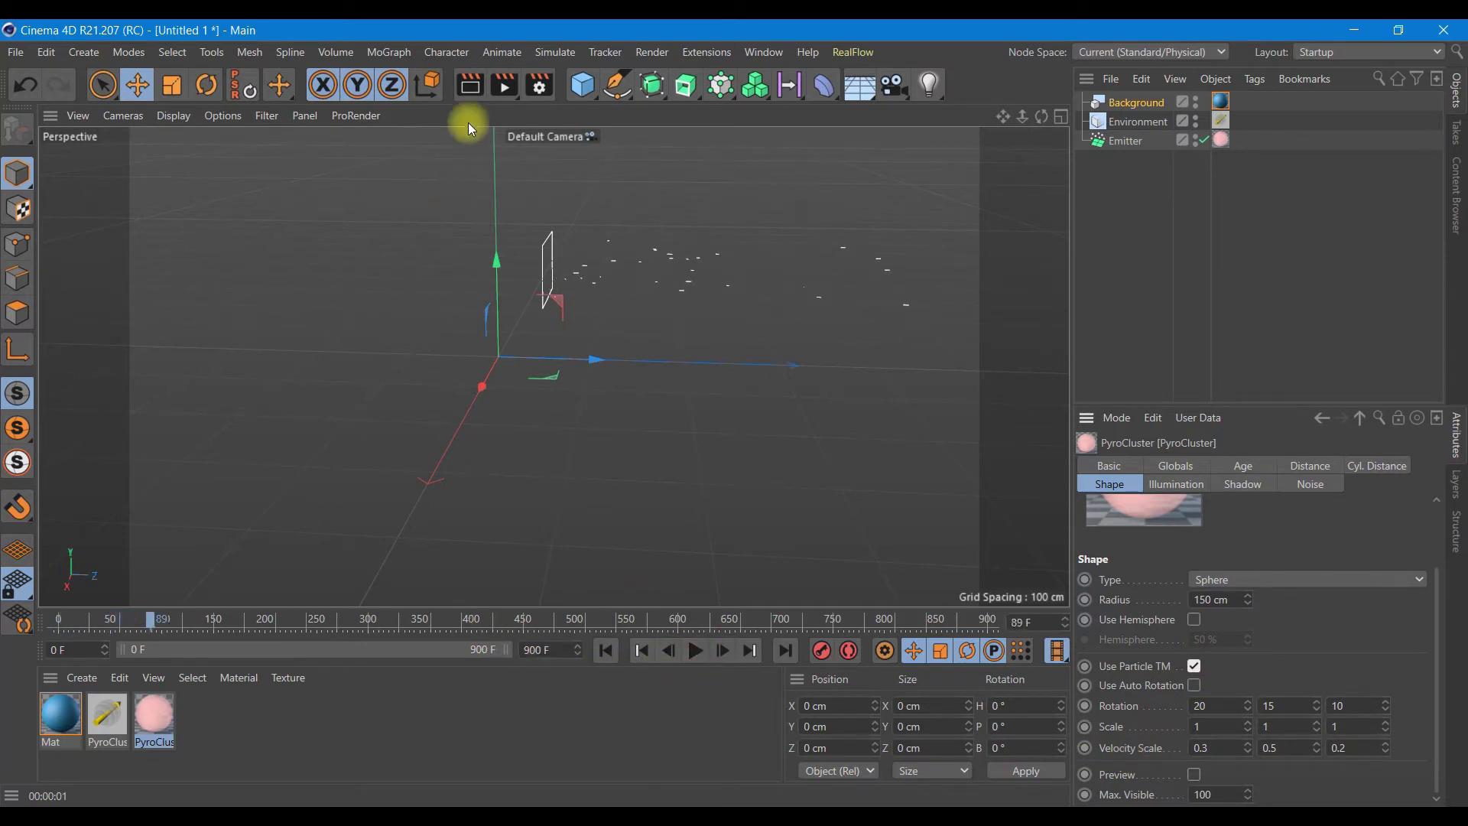
left_click(469, 84)
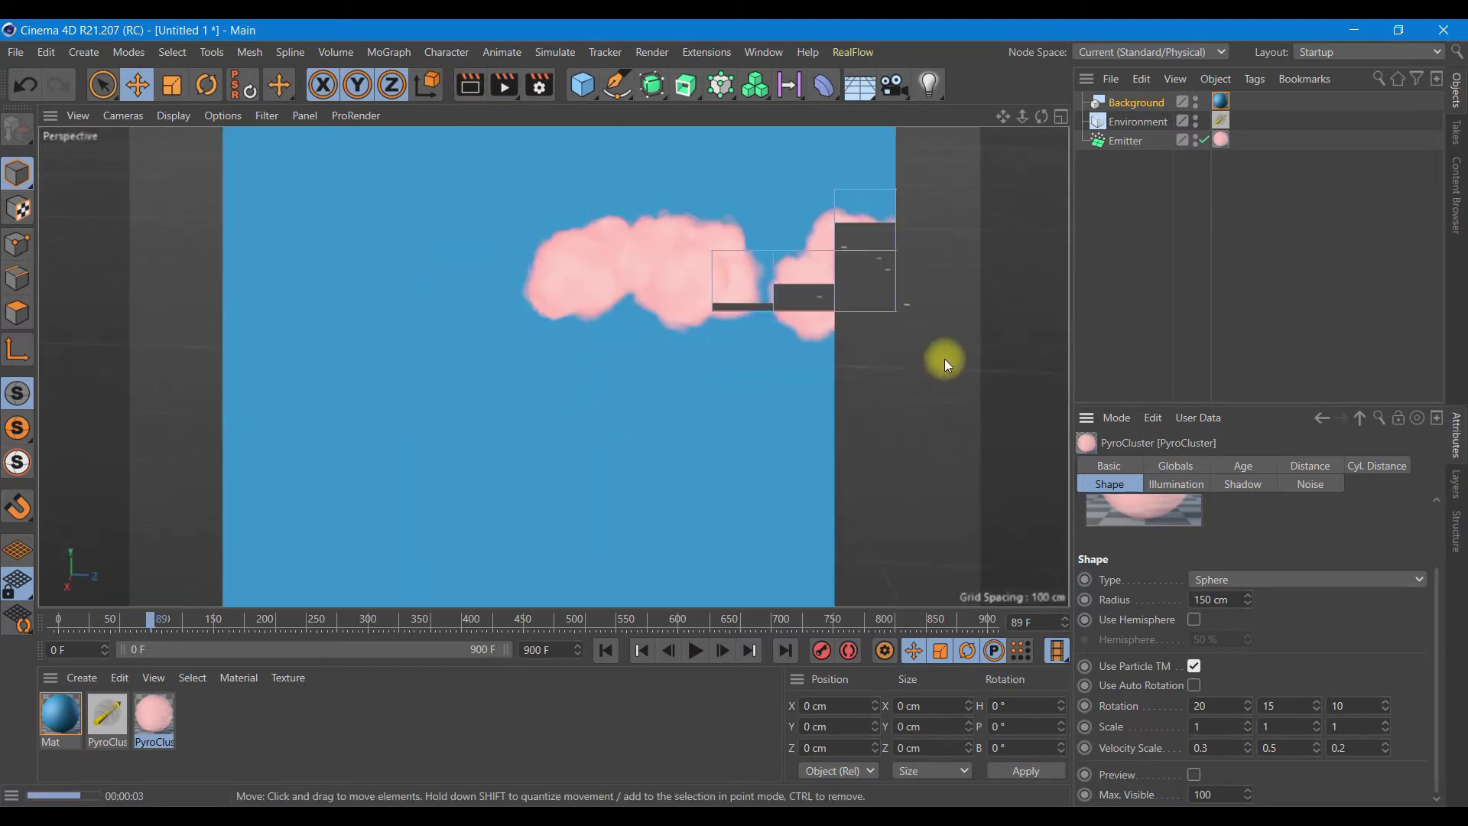
Place the emitter at X 0 cm, then drag it up to Y 149.325 and back to Z -388.569
left_click(1126, 140)
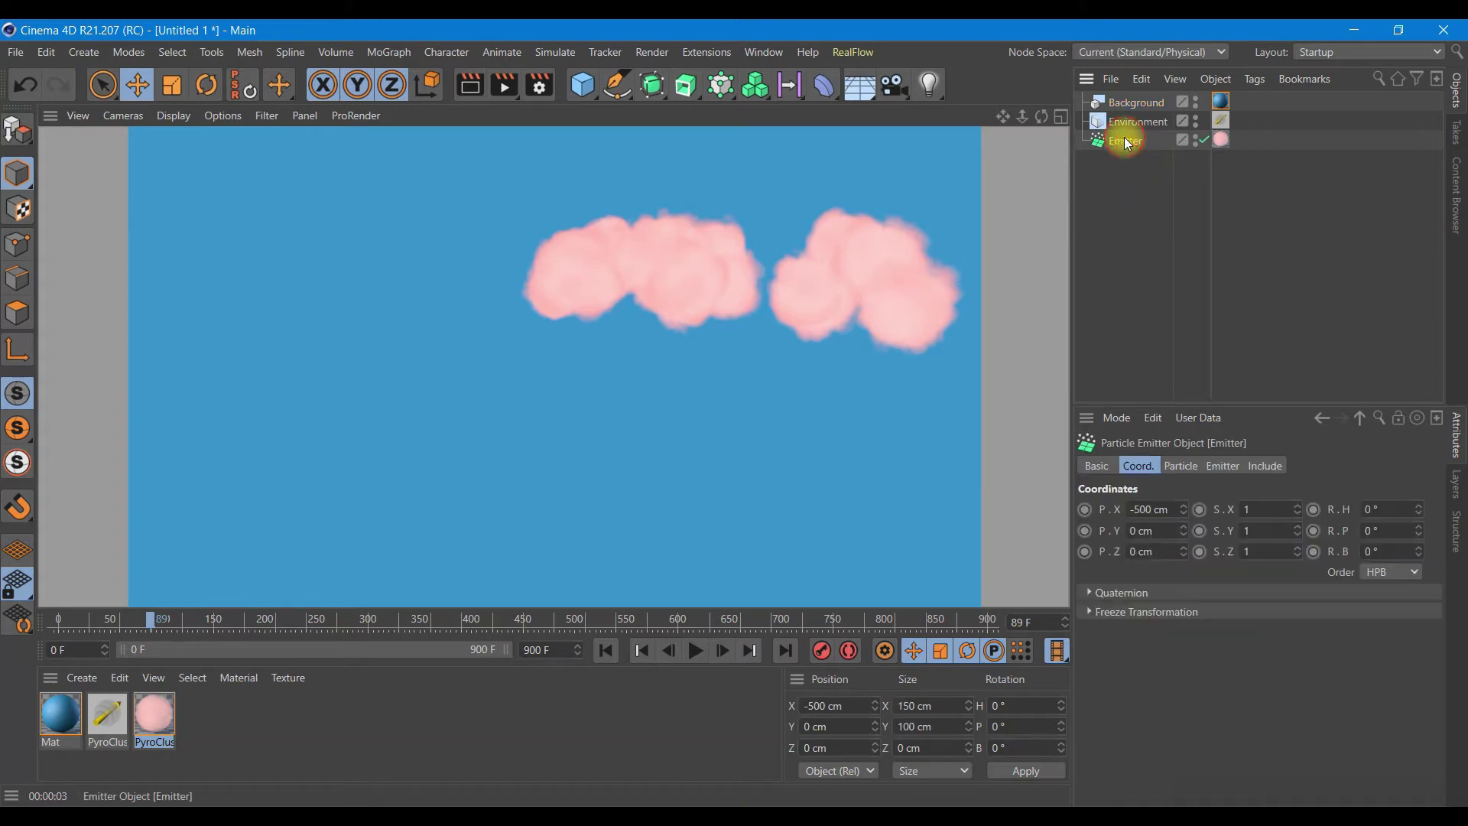
left_click(1155, 509)
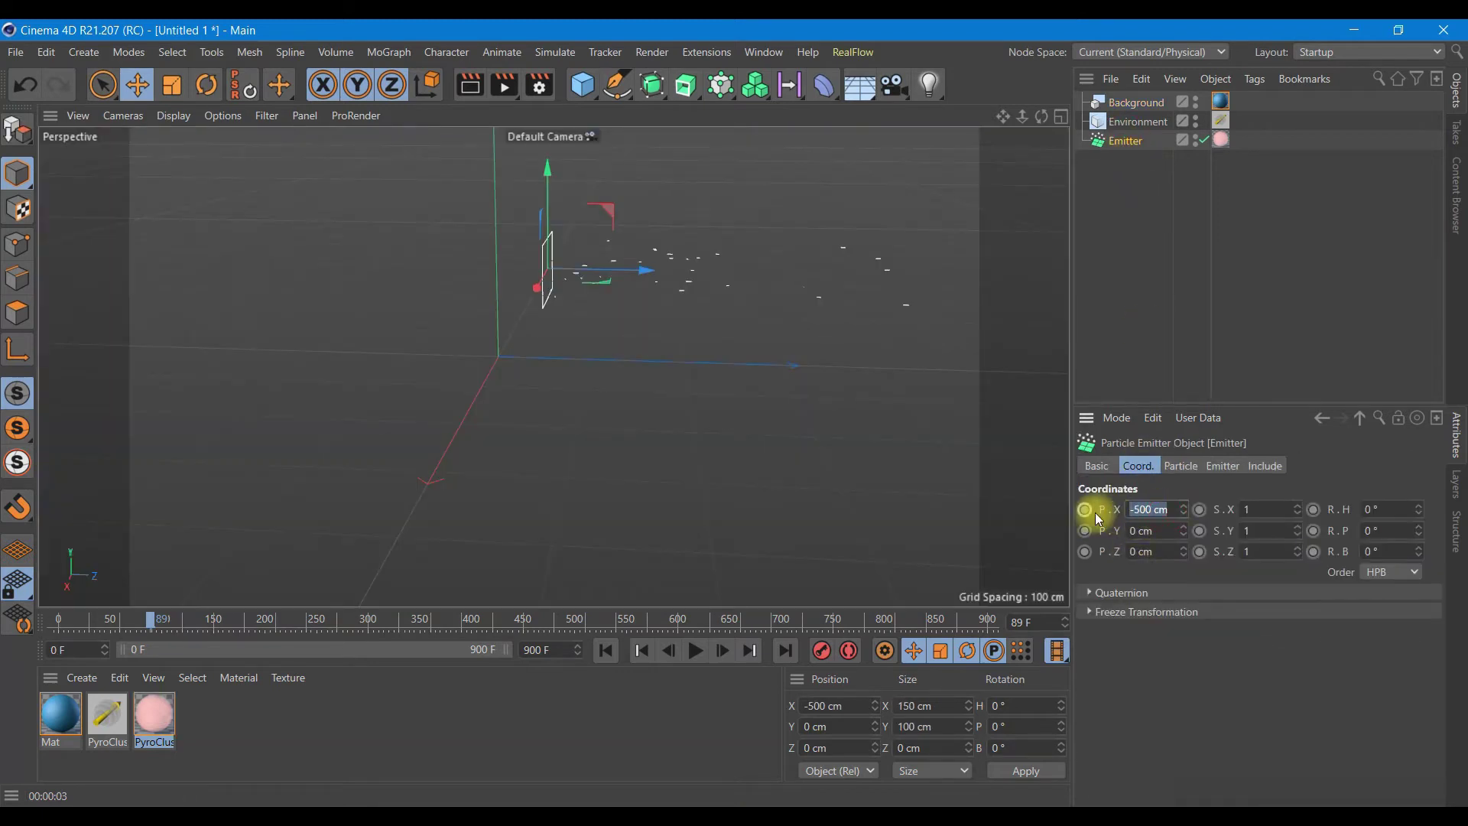
type("0")
key("Return")
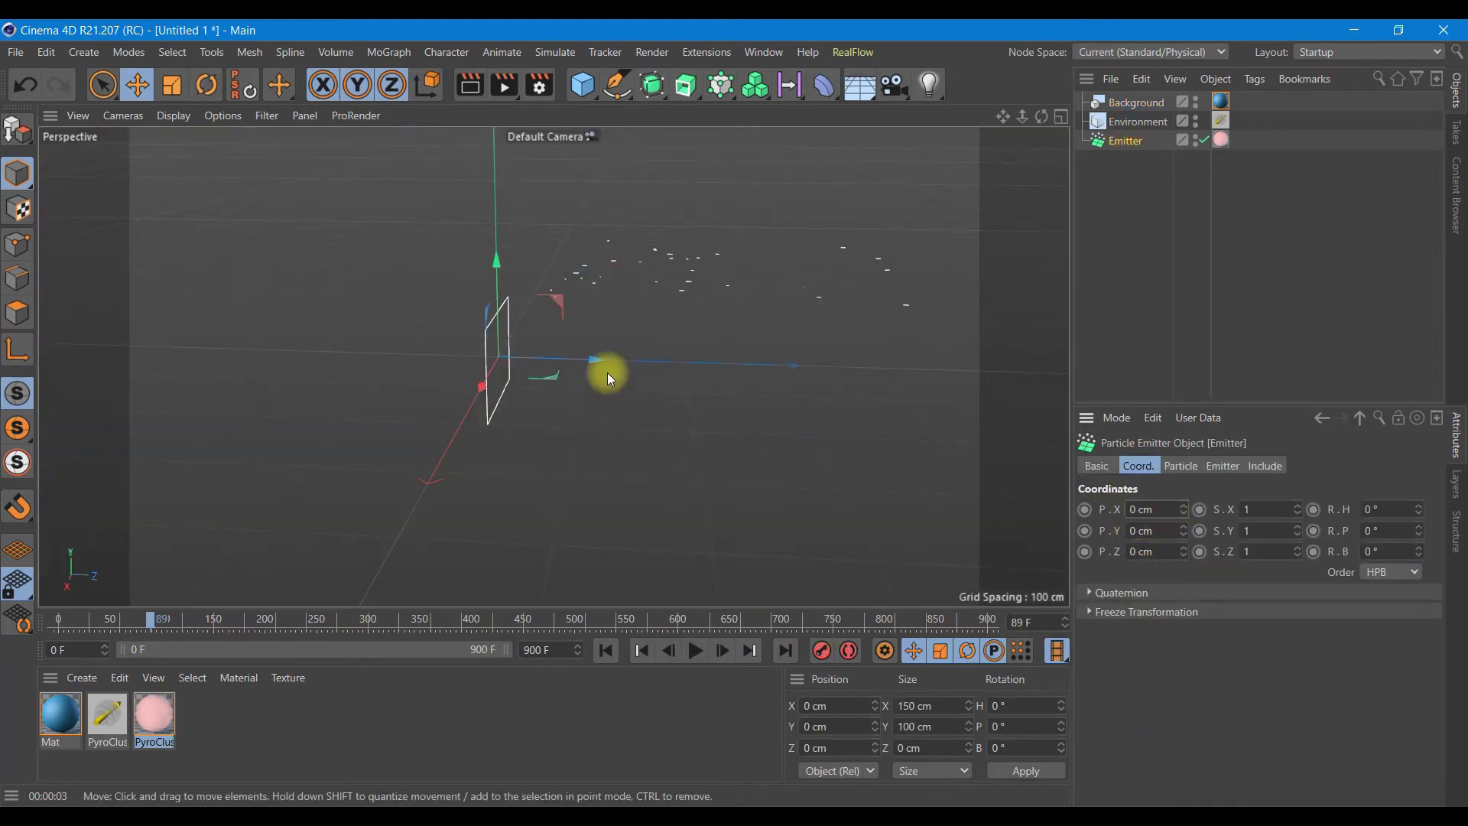
mouse_move(608, 373)
left_mouse_down()
mouse_move(347, 149)
mouse_move(350, 115)
left_mouse_up()
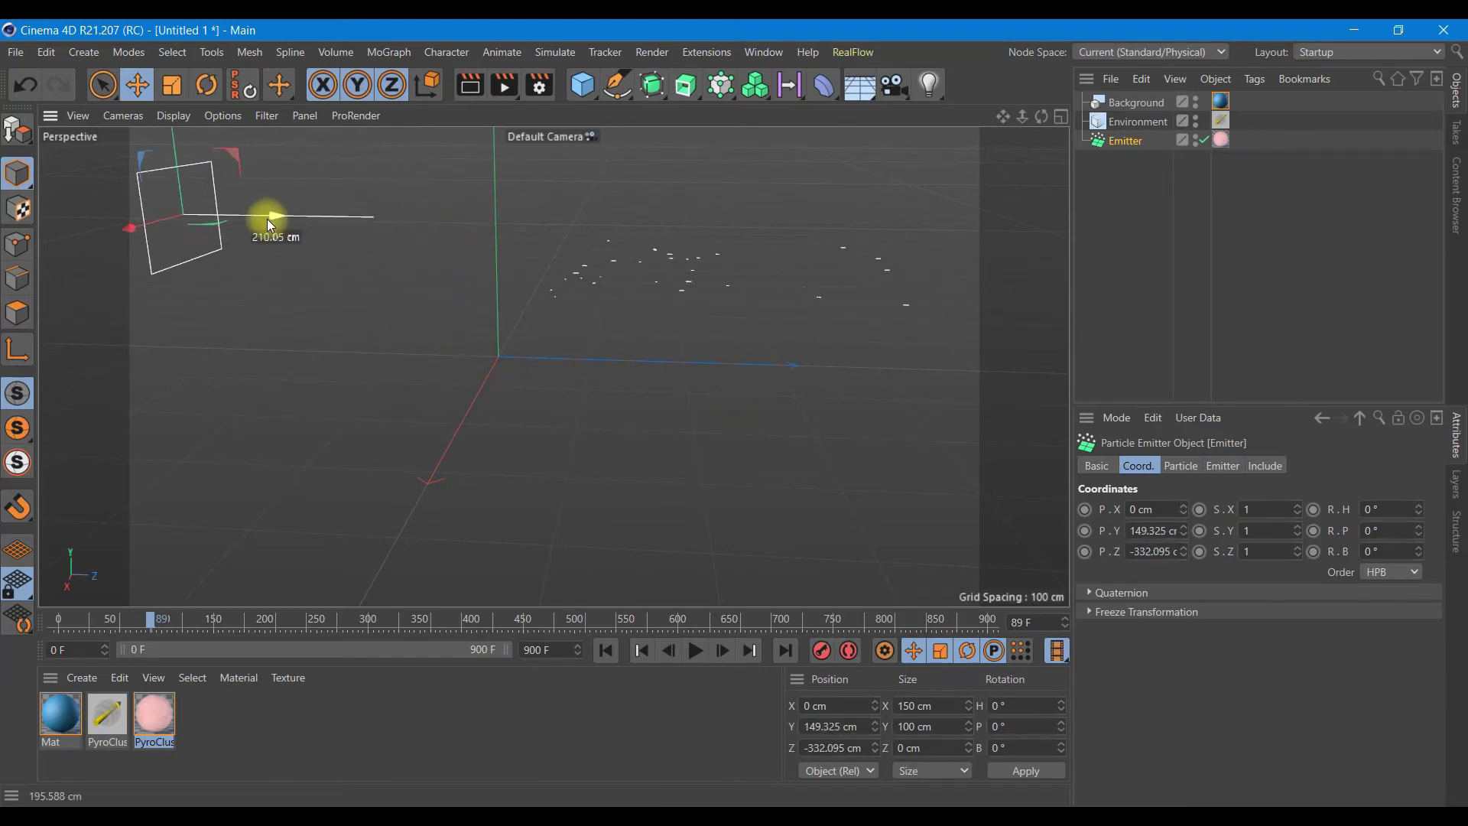
left_click_drag(471, 224, 230, 219)
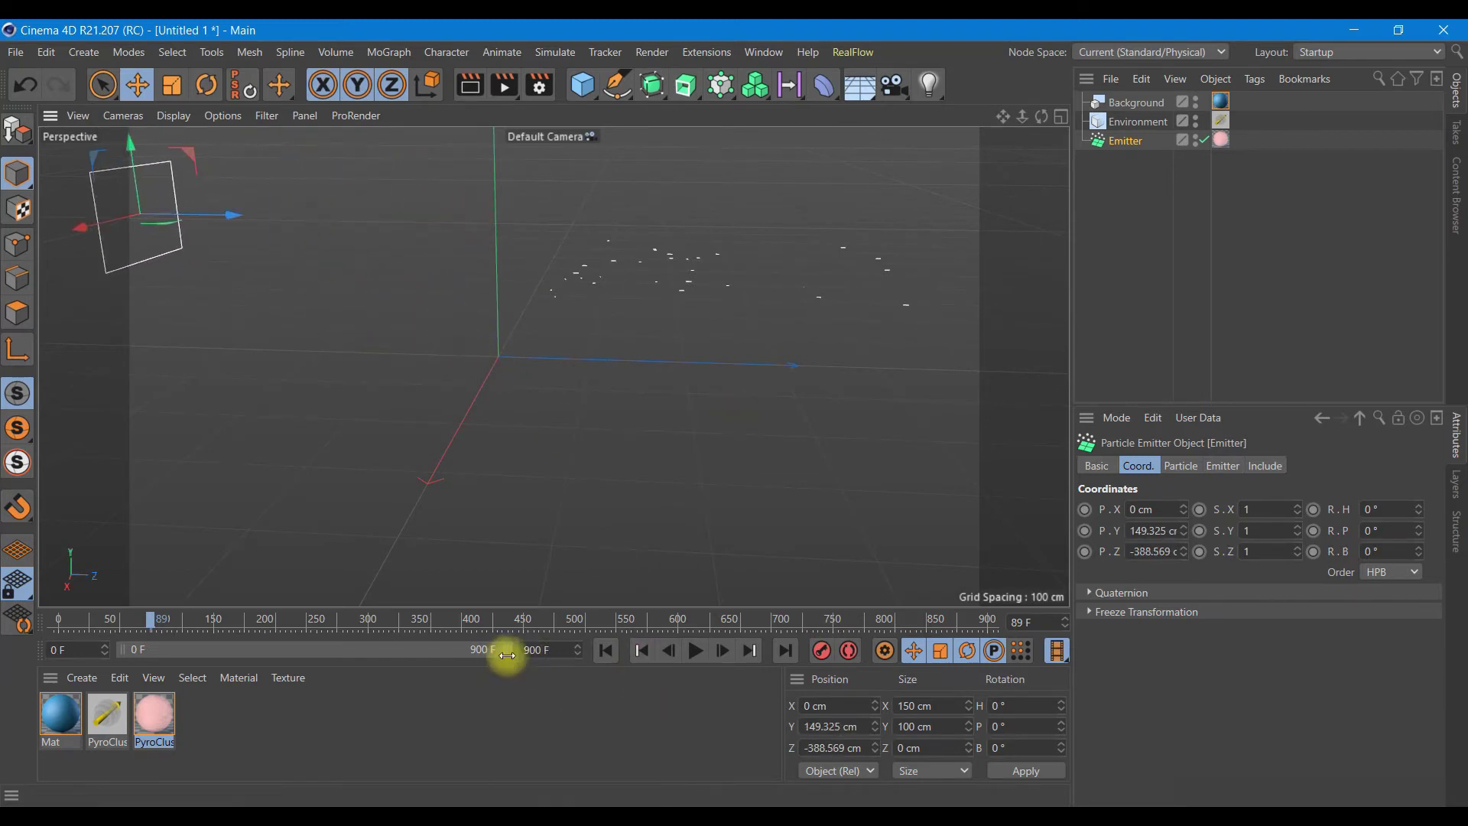
Replay the animation from the start and stop at frame 110
left_click(641, 652)
left_click(693, 652)
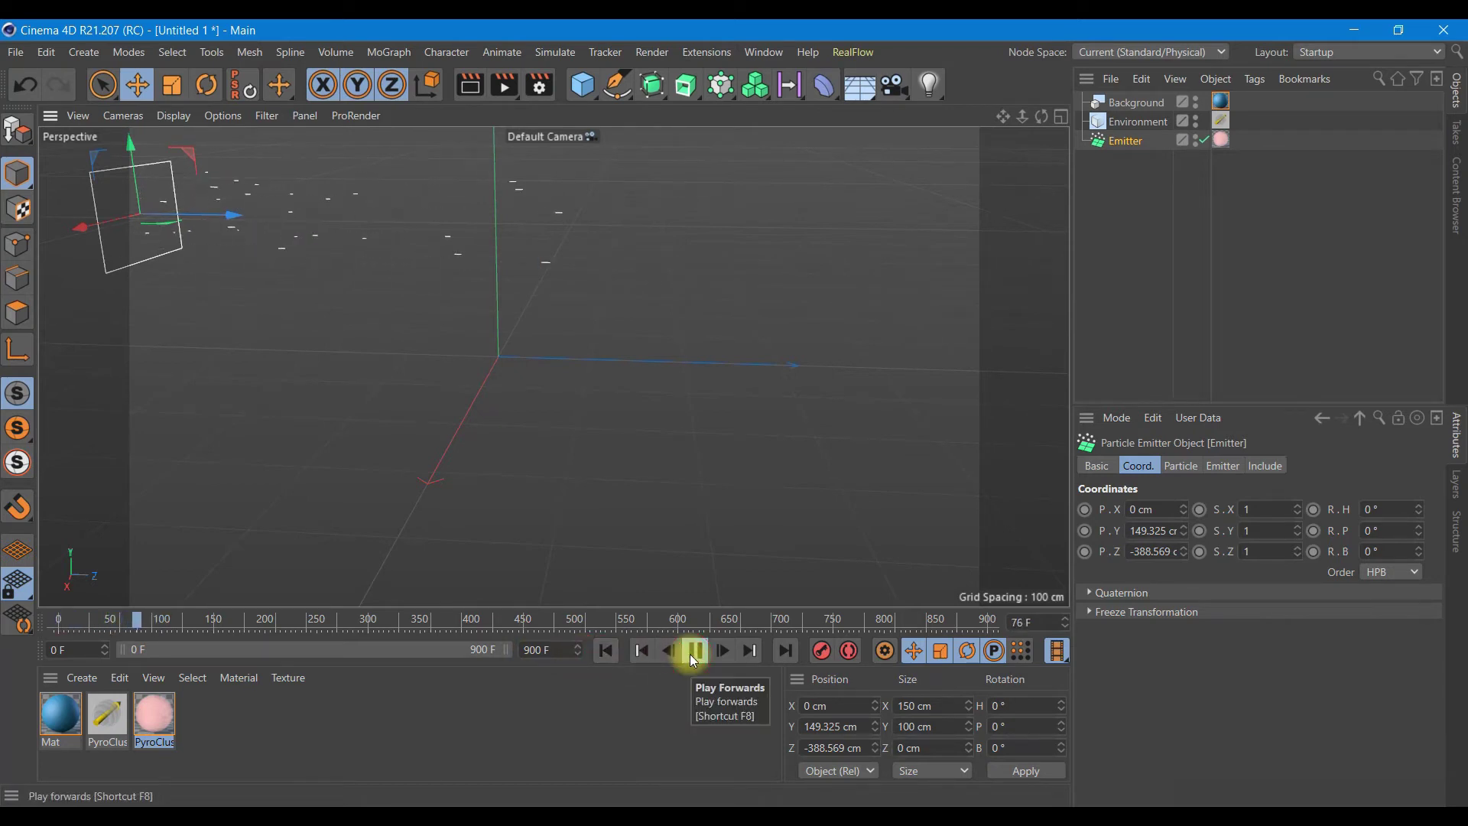
left_click(693, 652)
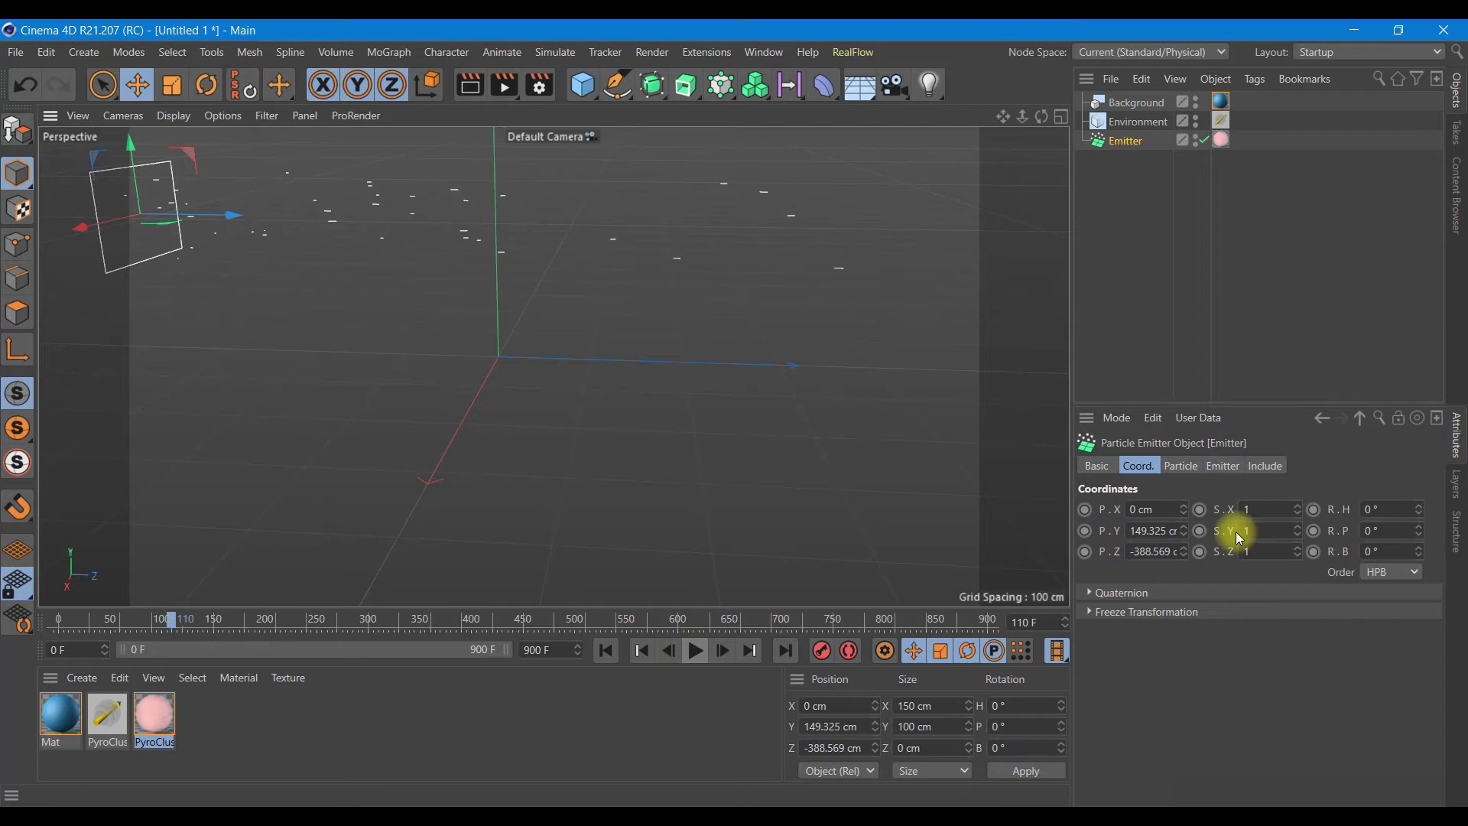
Set emission angles to 62° horizontal and 42° vertical, then play to frame 233
left_click(1262, 466)
left_click(1224, 467)
left_click(1206, 570)
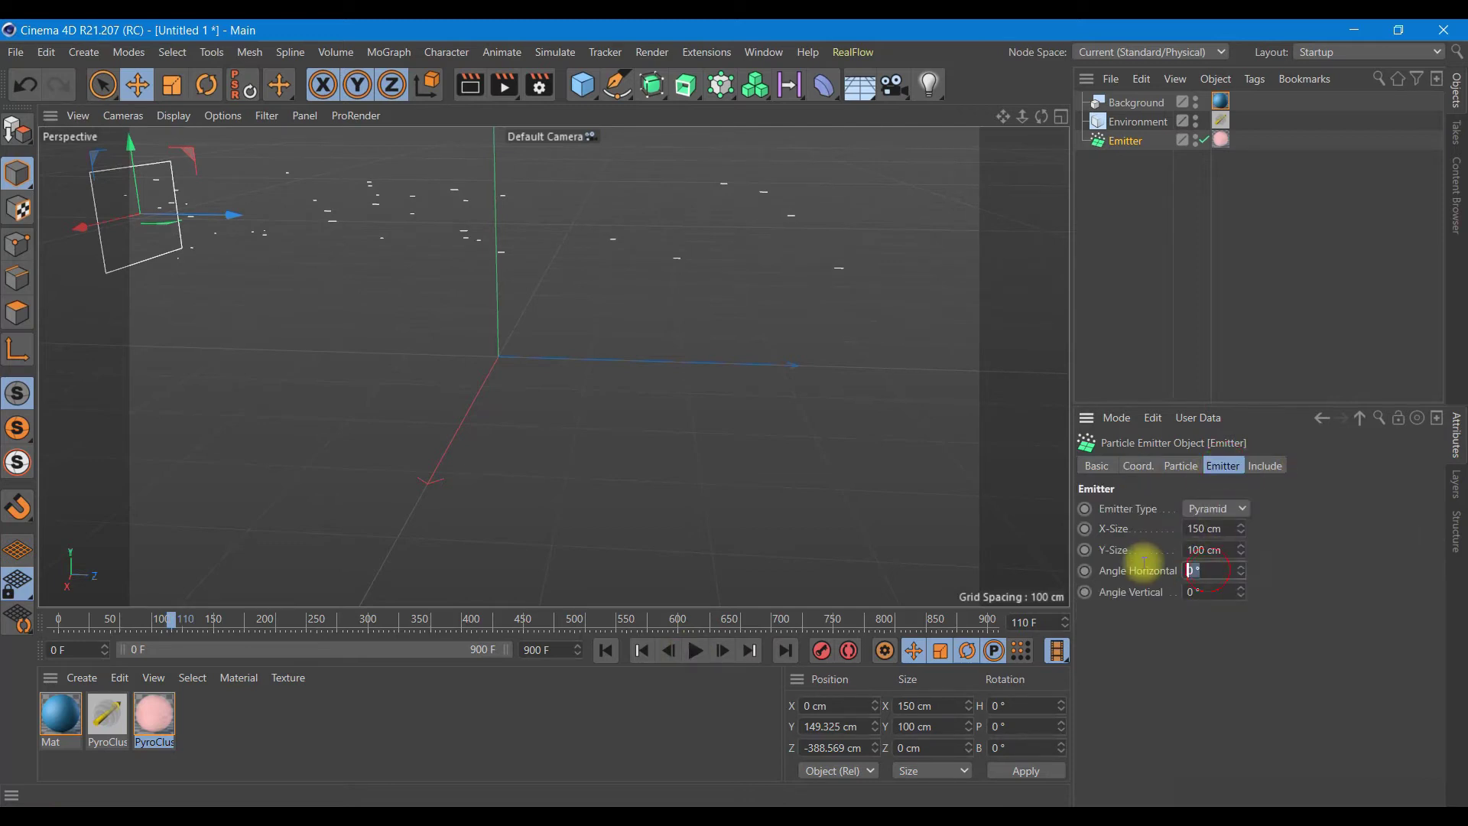
type("62")
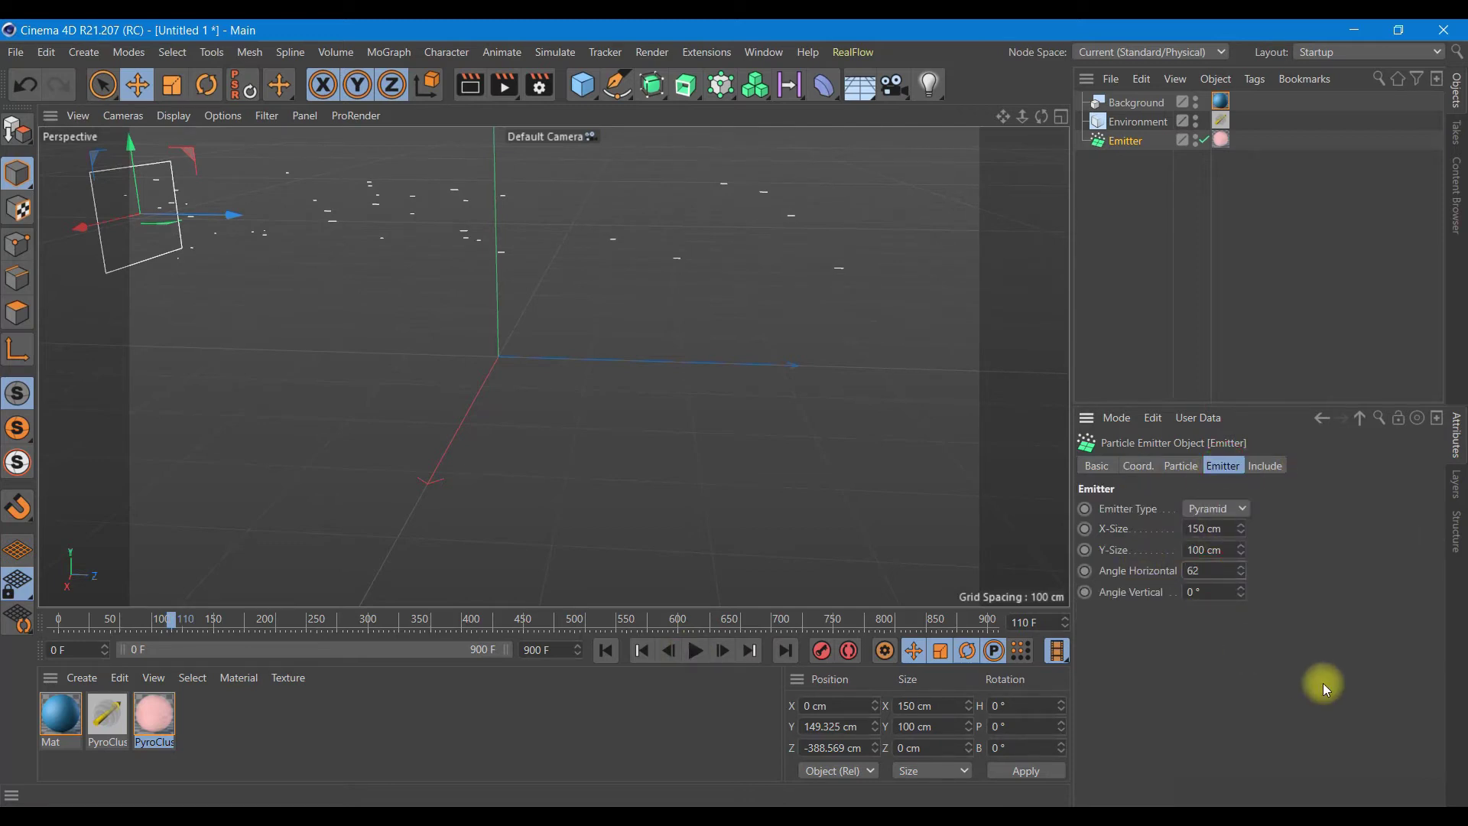
left_click(1206, 593)
type("42")
key("Return")
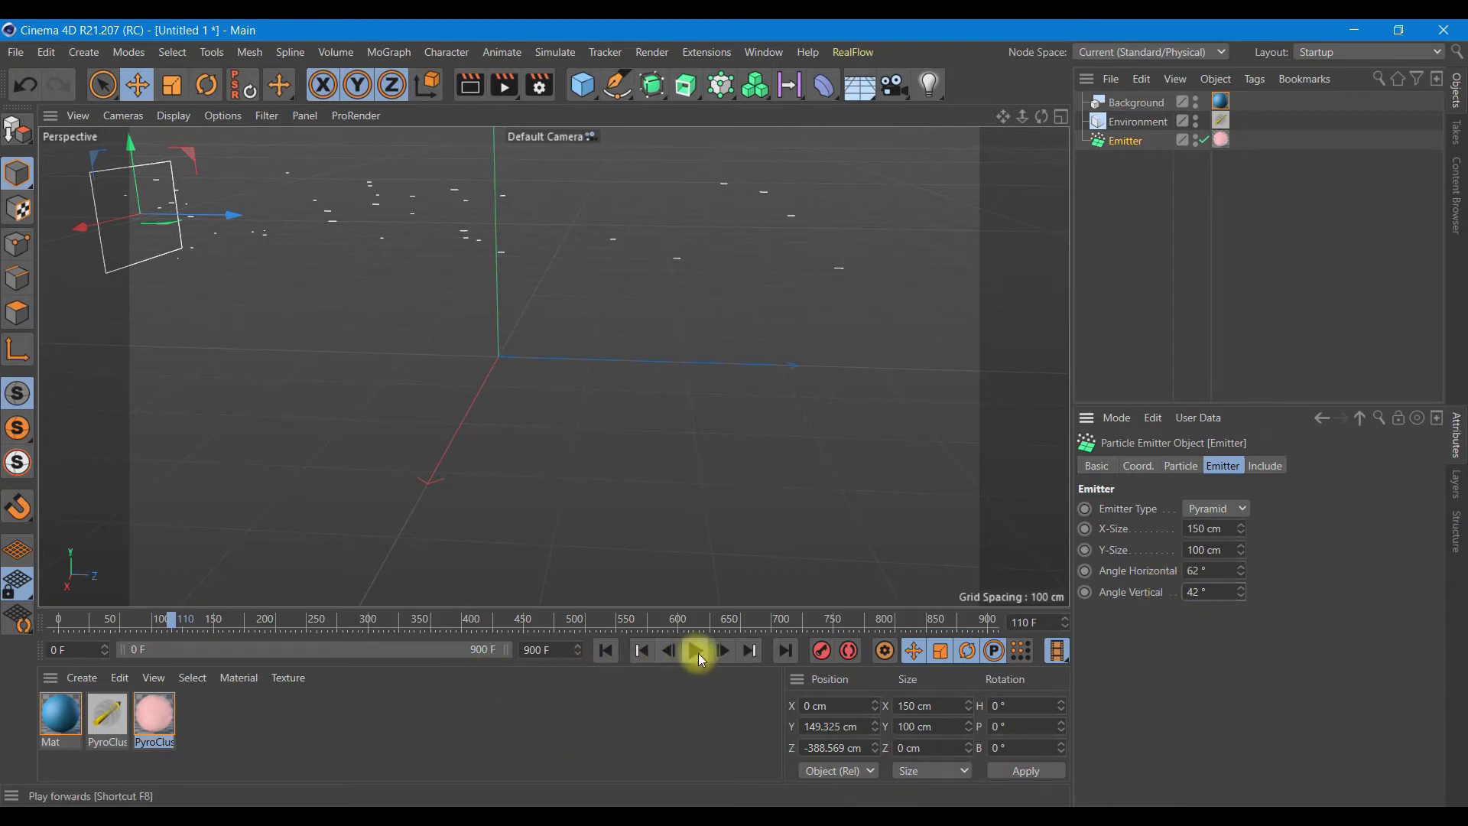
left_click(699, 653)
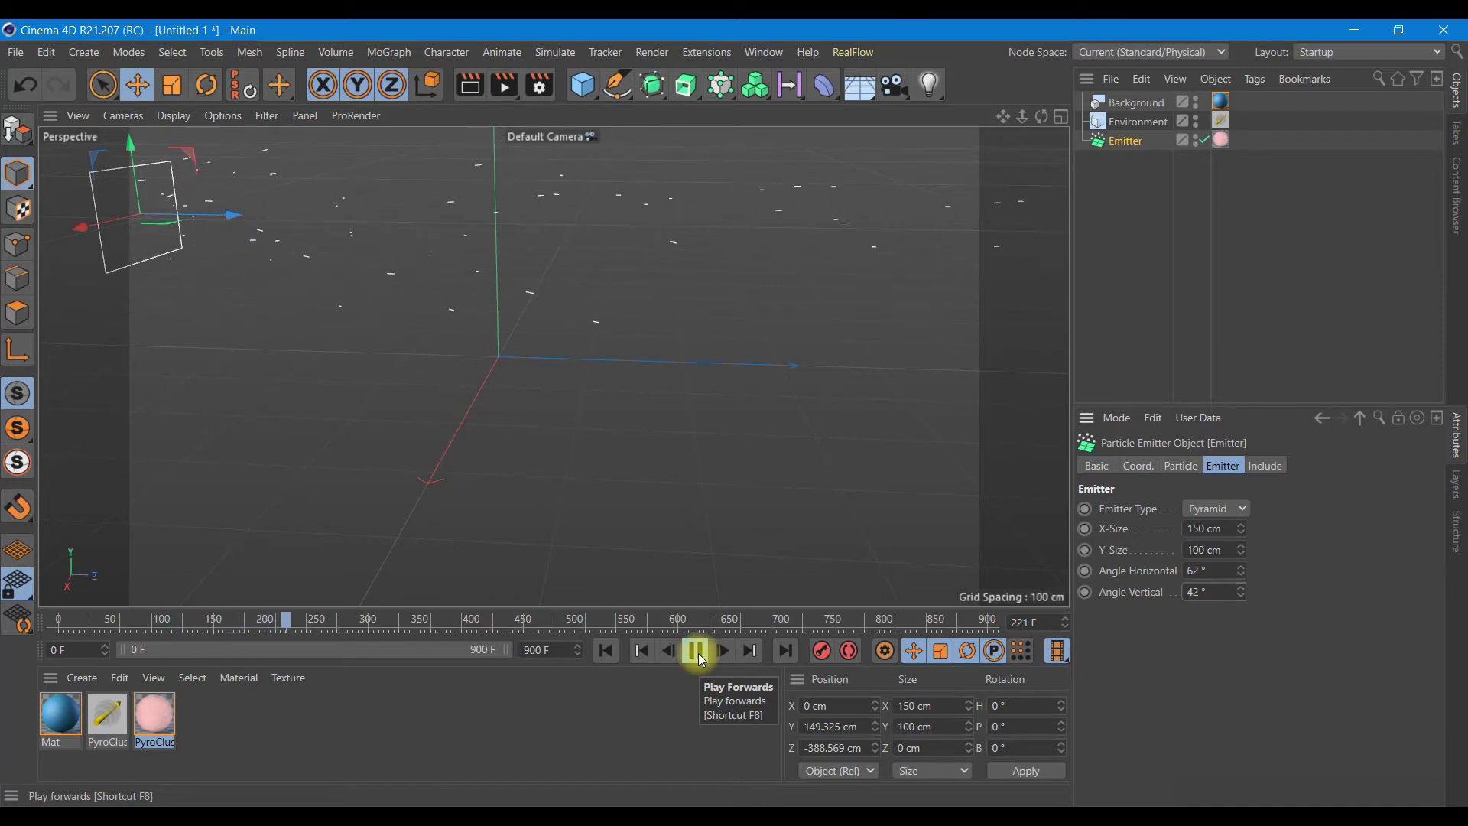
left_click(701, 656)
Render a viewport preview of frame 233 showing pink clouds over blue sky
left_click(471, 89)
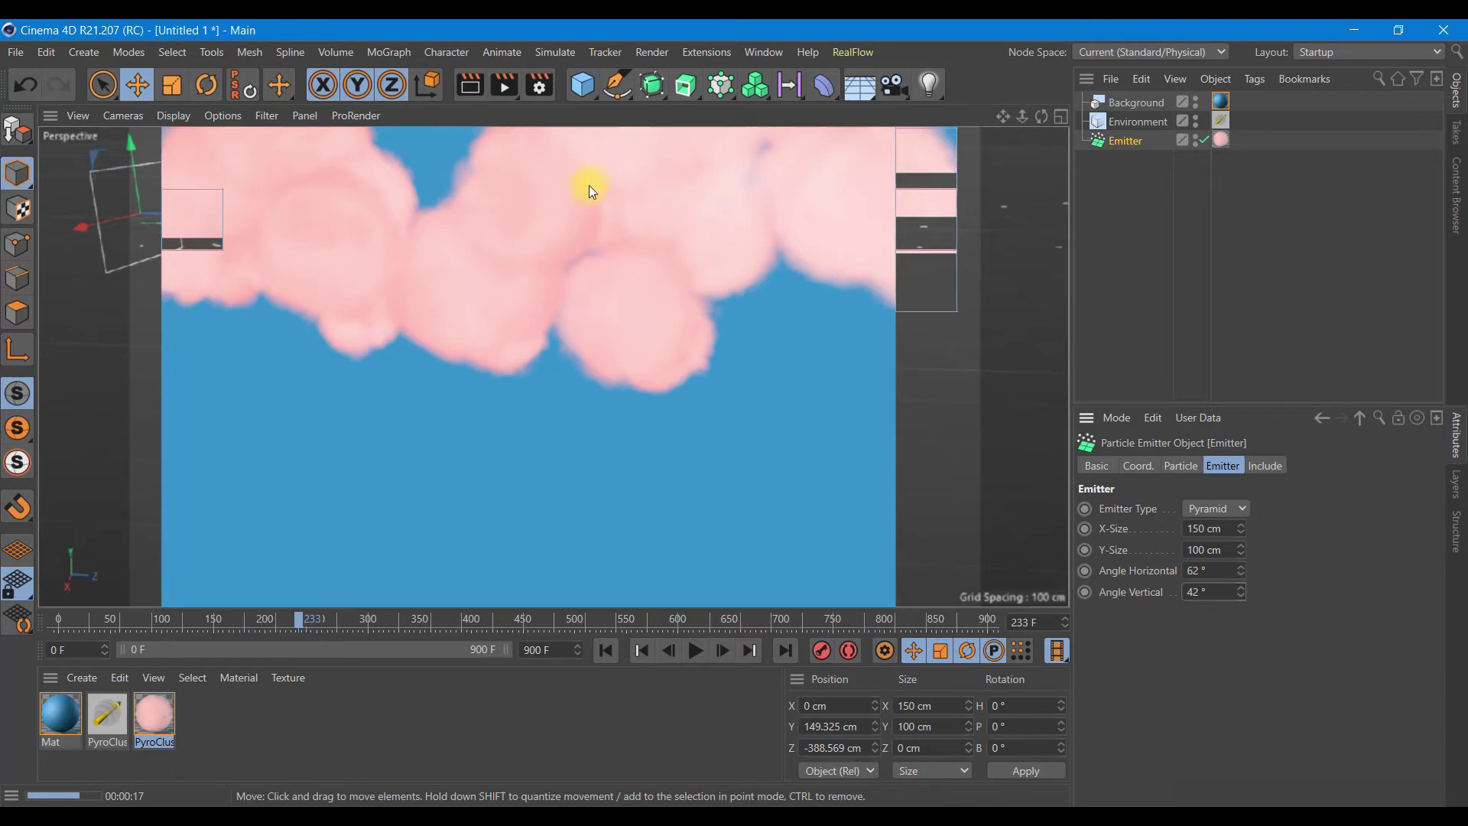
left_click(554, 54)
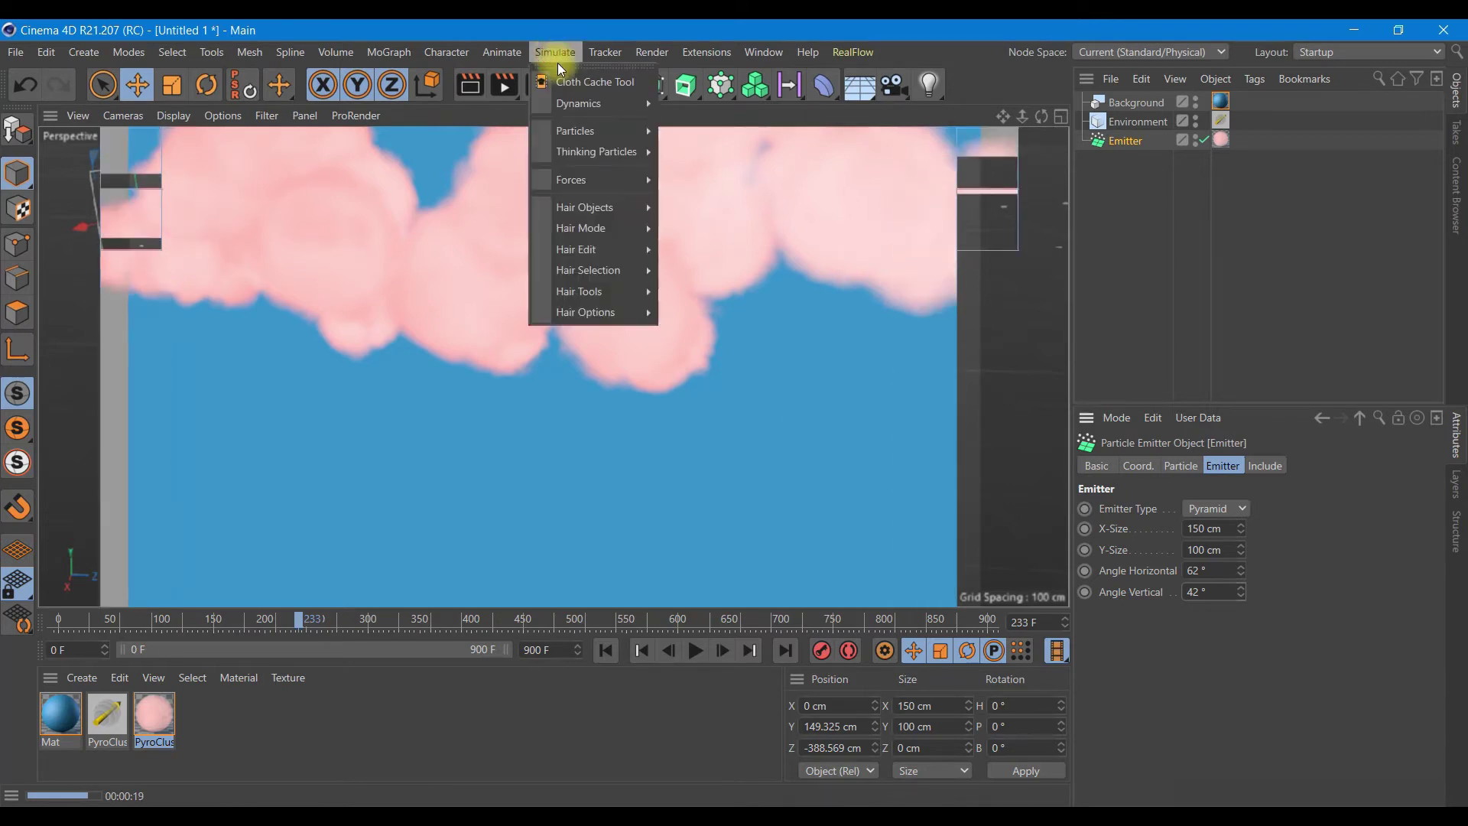
mouse_move(571, 181)
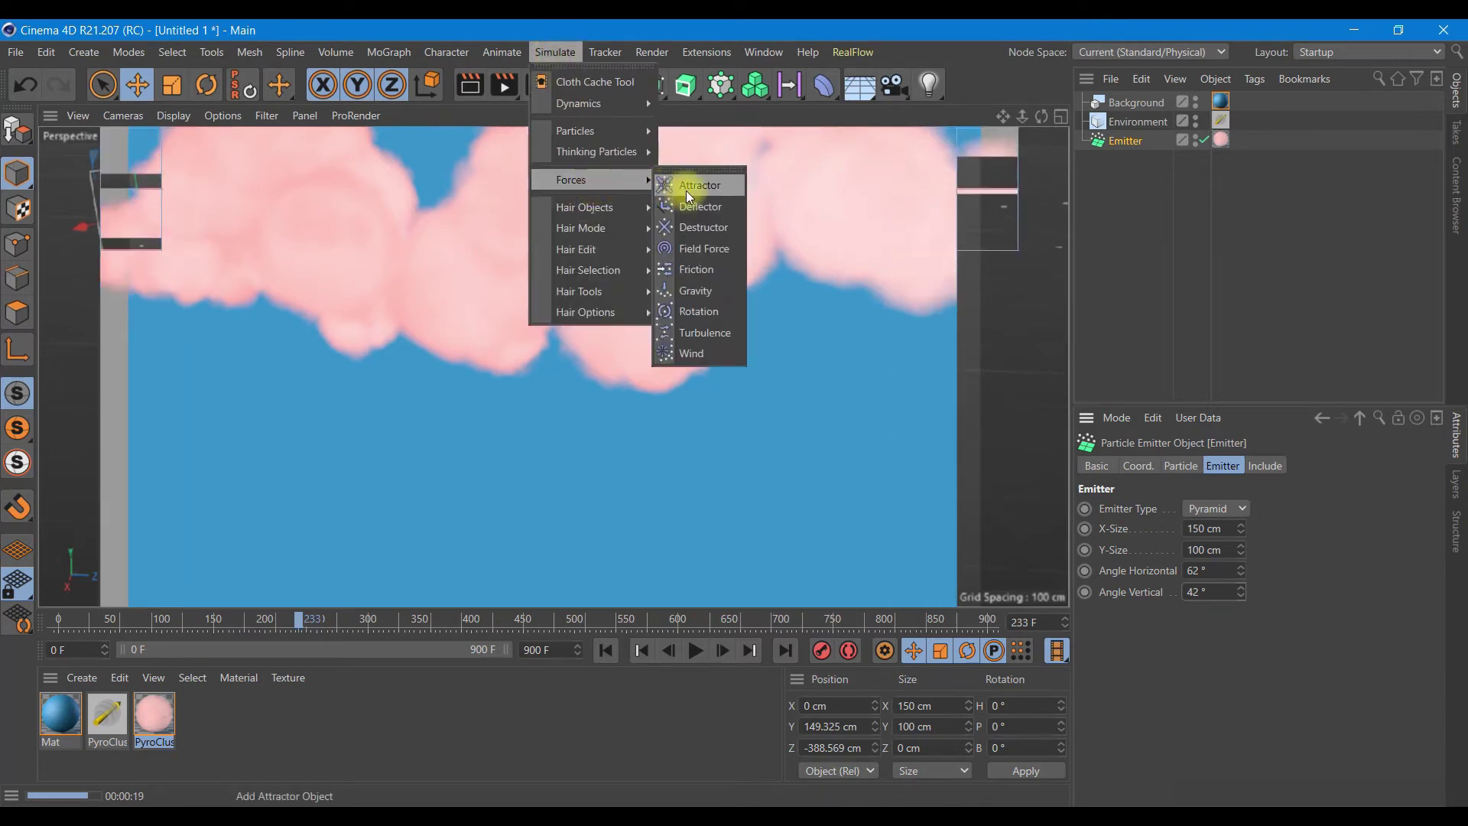
Add a Turbulence force with 80 cm strength and 3.5% scale, then replay to frame 124
left_click(704, 330)
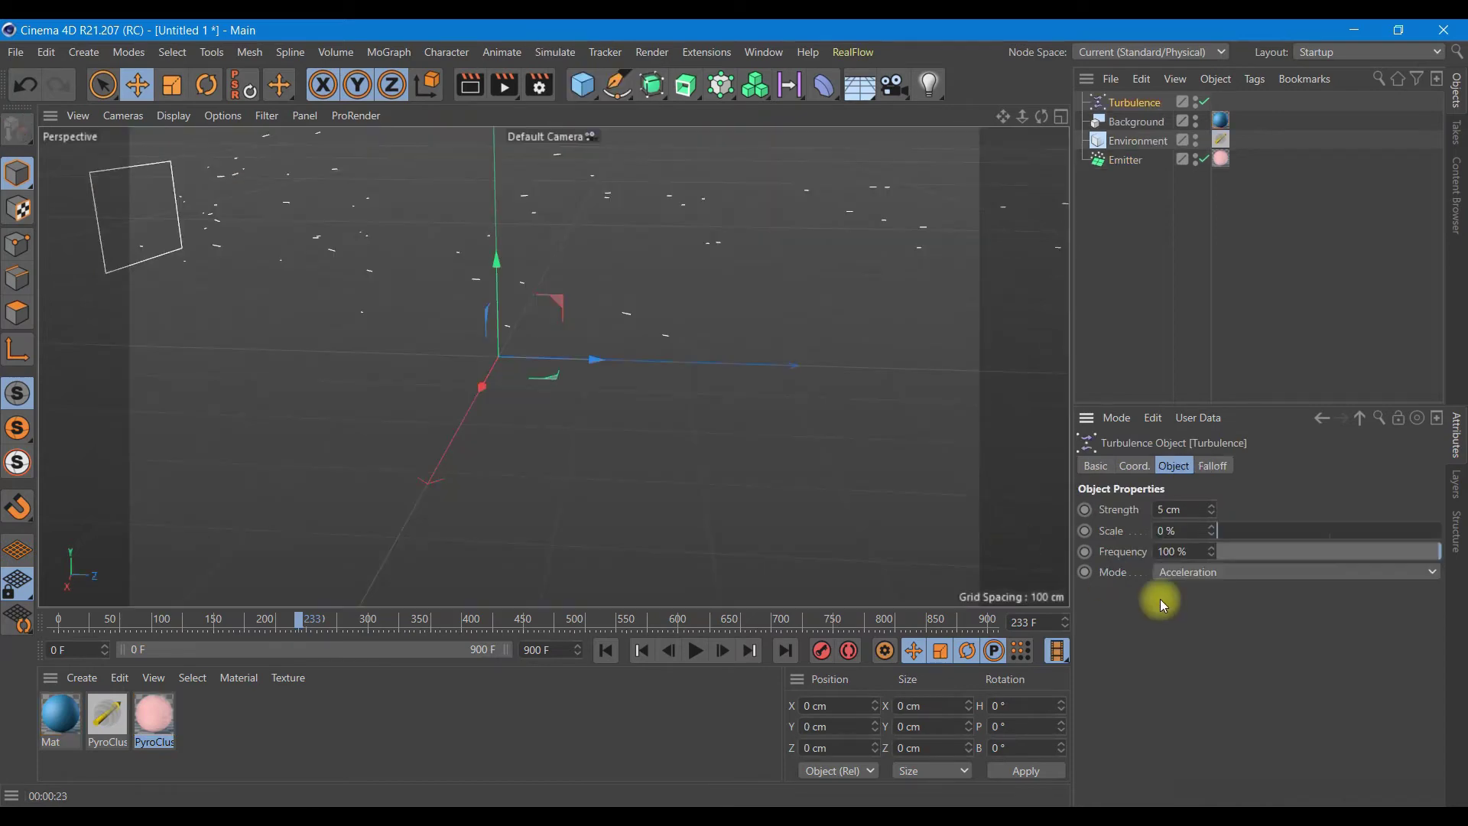
left_click(1190, 509)
type("80")
key("Tab")
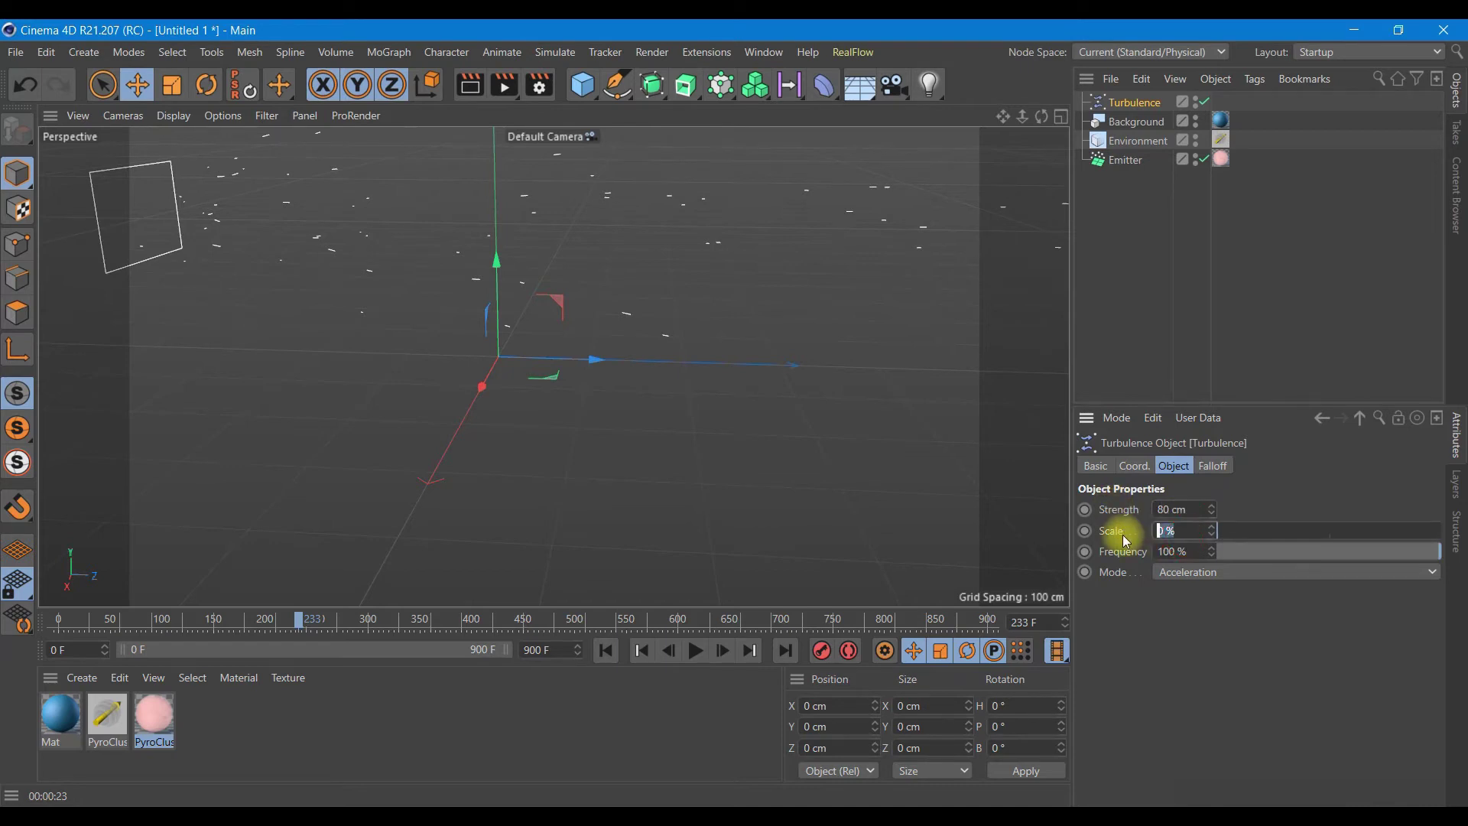
type("3.5")
left_click(1173, 664)
left_click(605, 650)
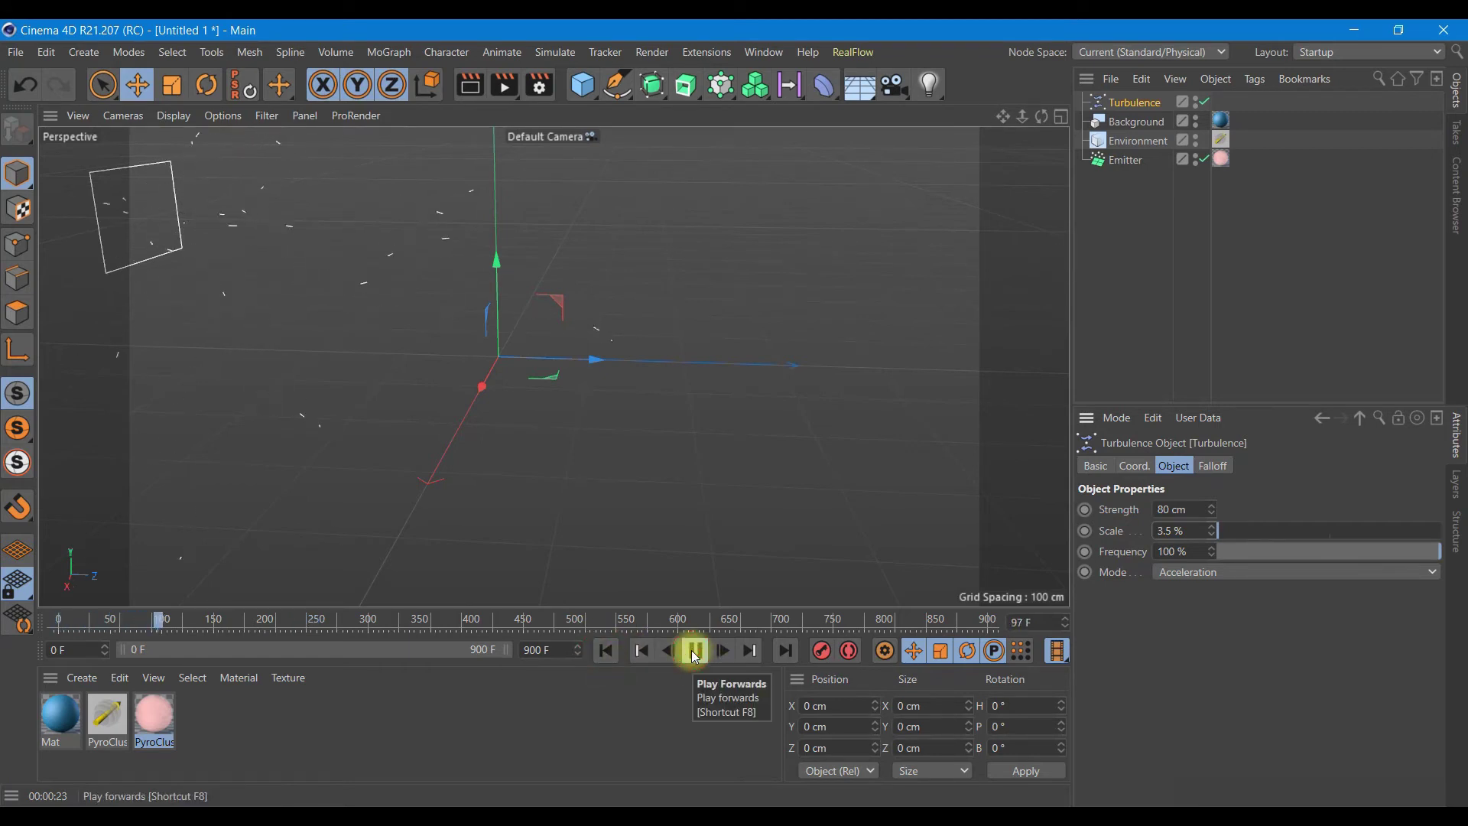
left_click(694, 651)
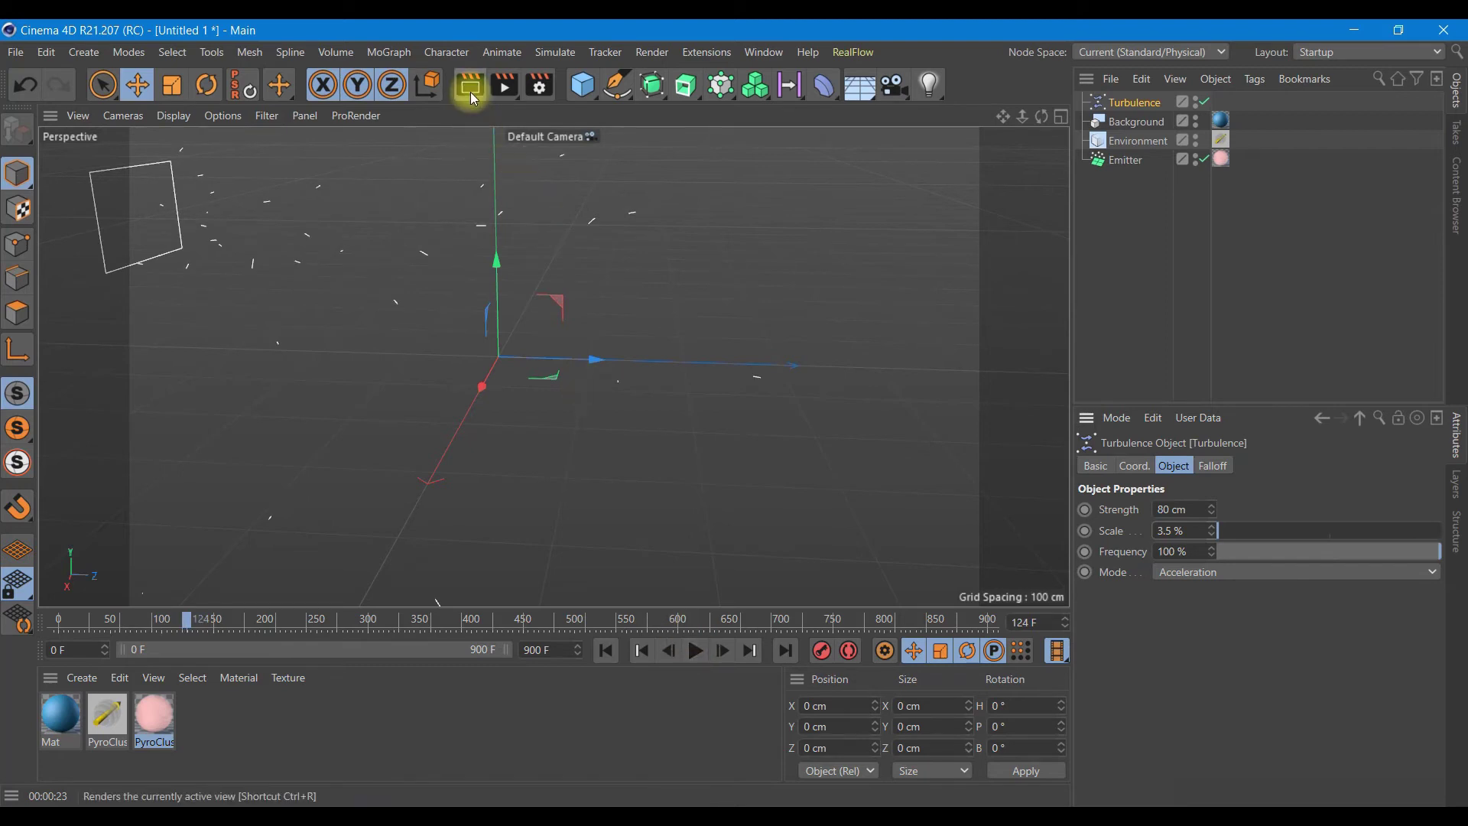
Render the turbulent pink clouds, then play to frame 339 and render them again
left_click(470, 86)
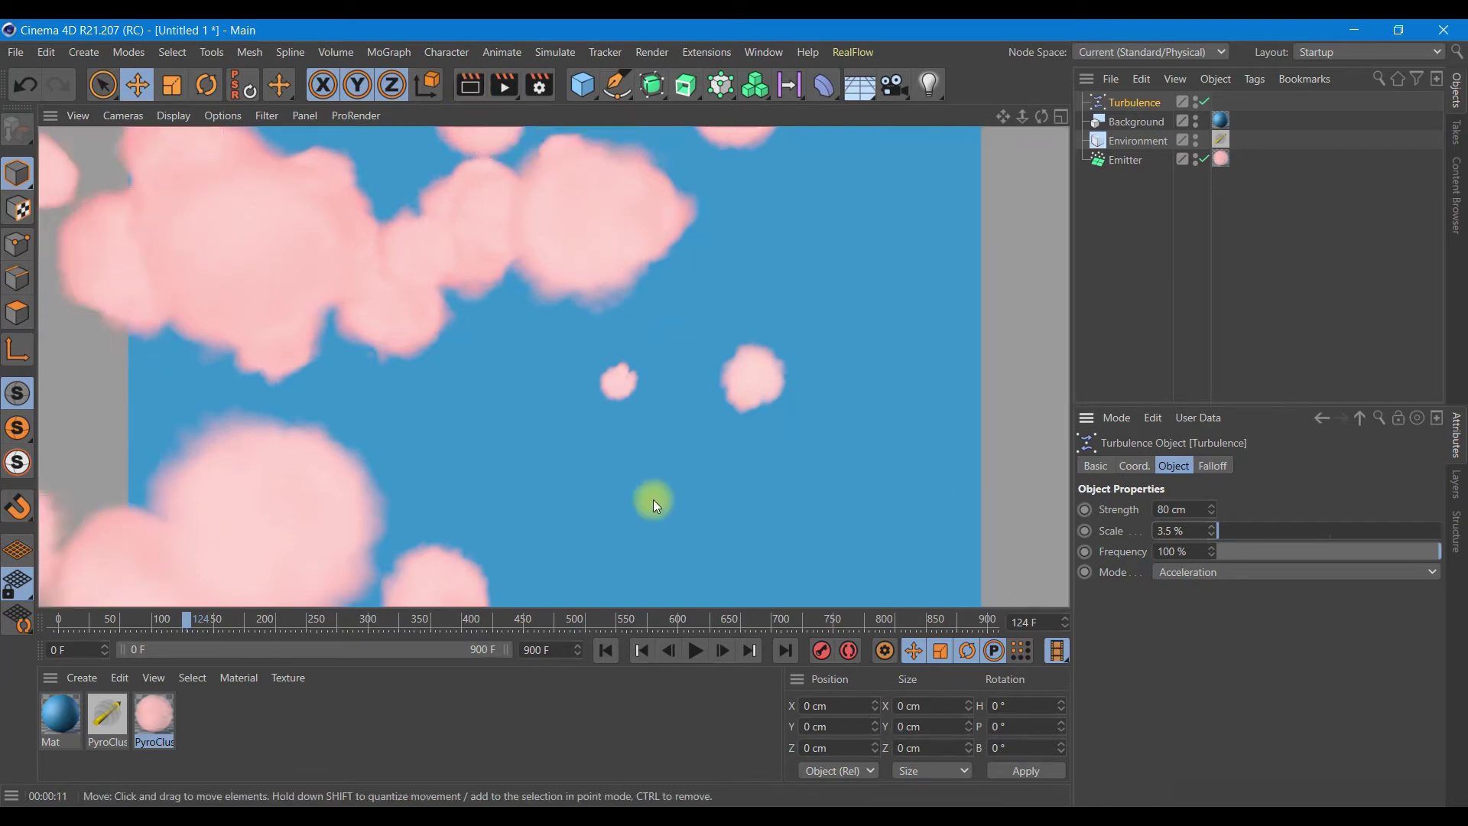
left_click(692, 652)
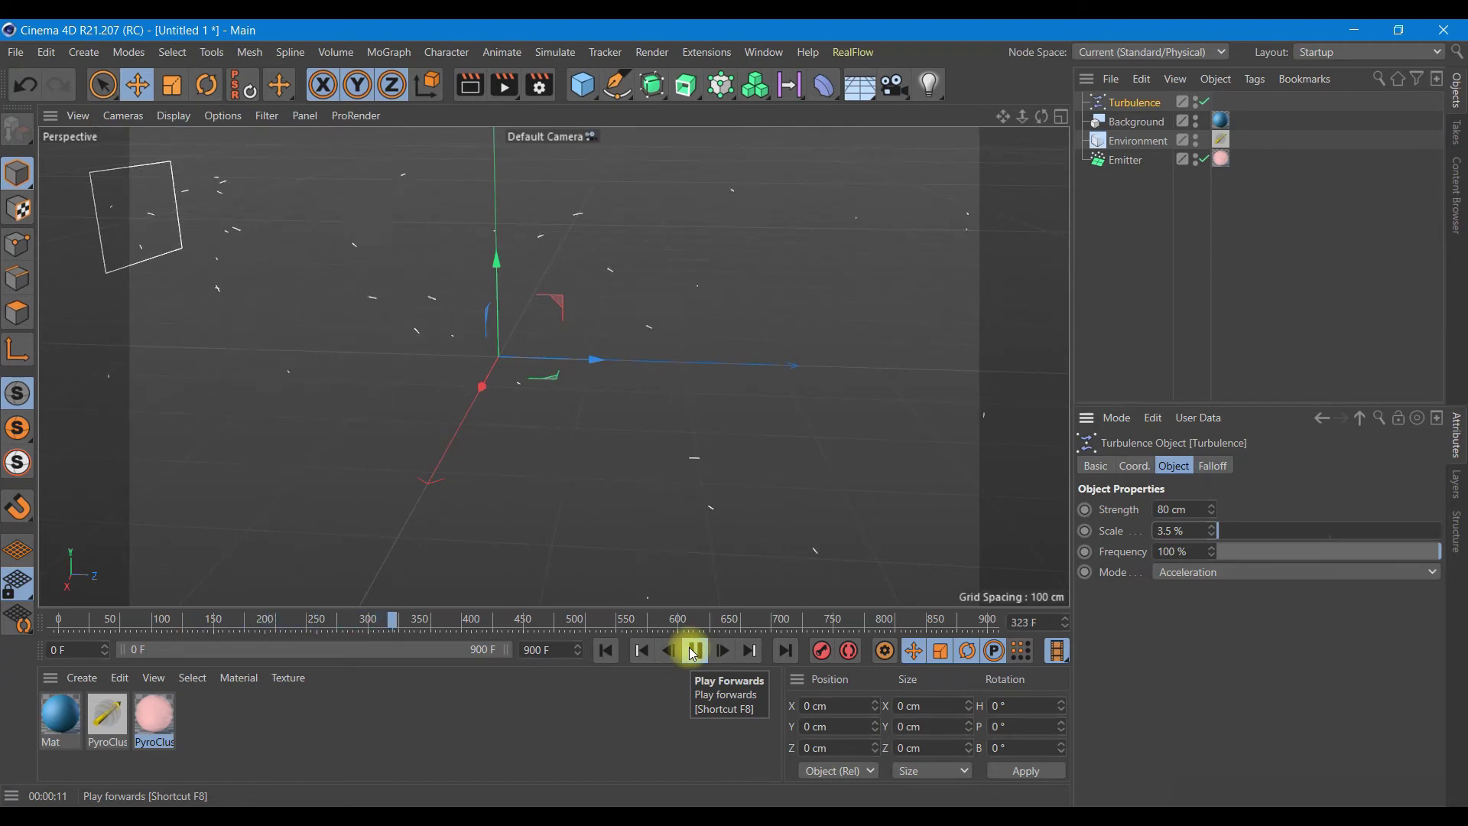
left_click(694, 651)
left_click(470, 85)
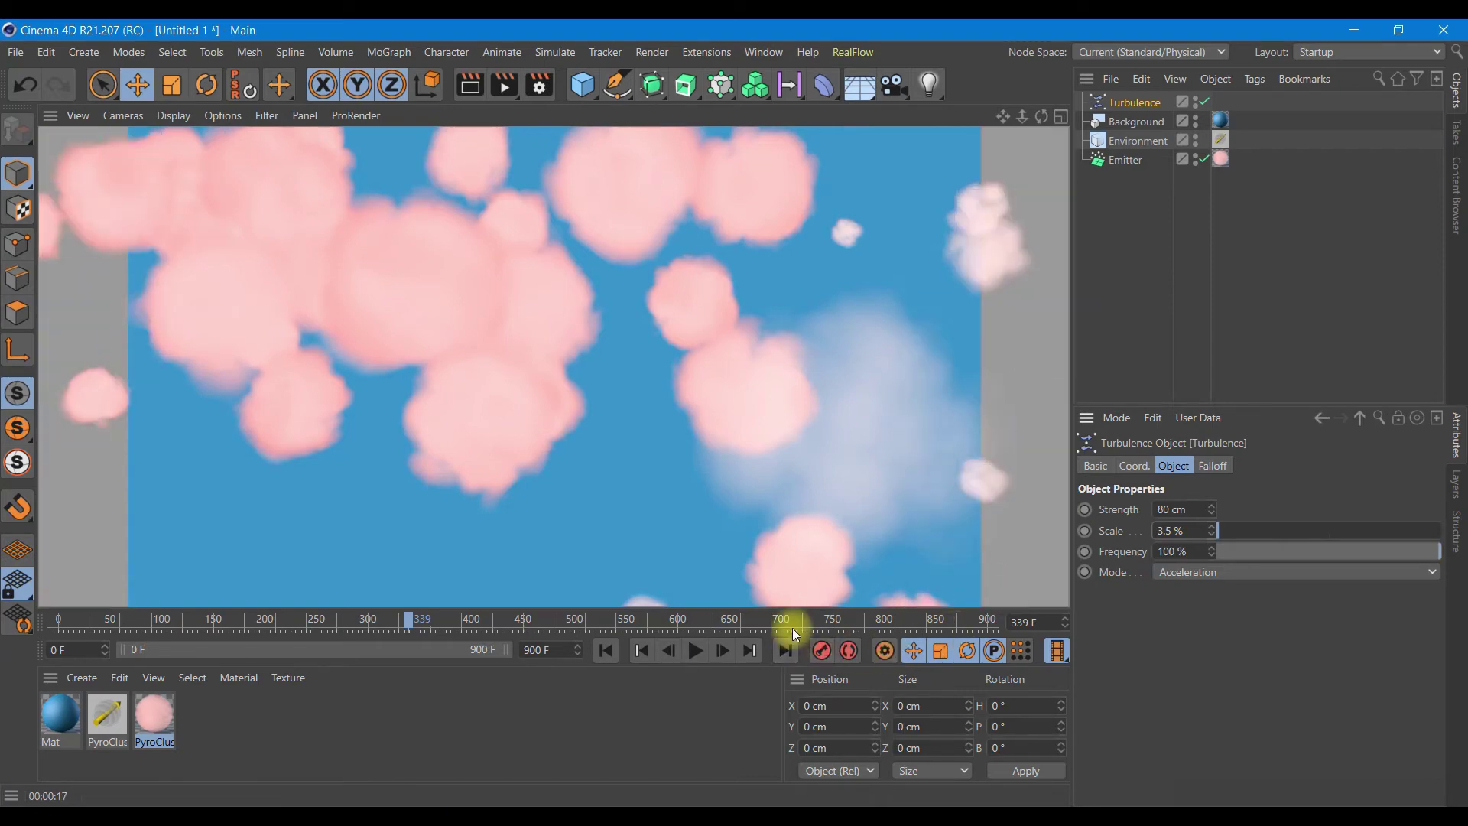
left_click(549, 54)
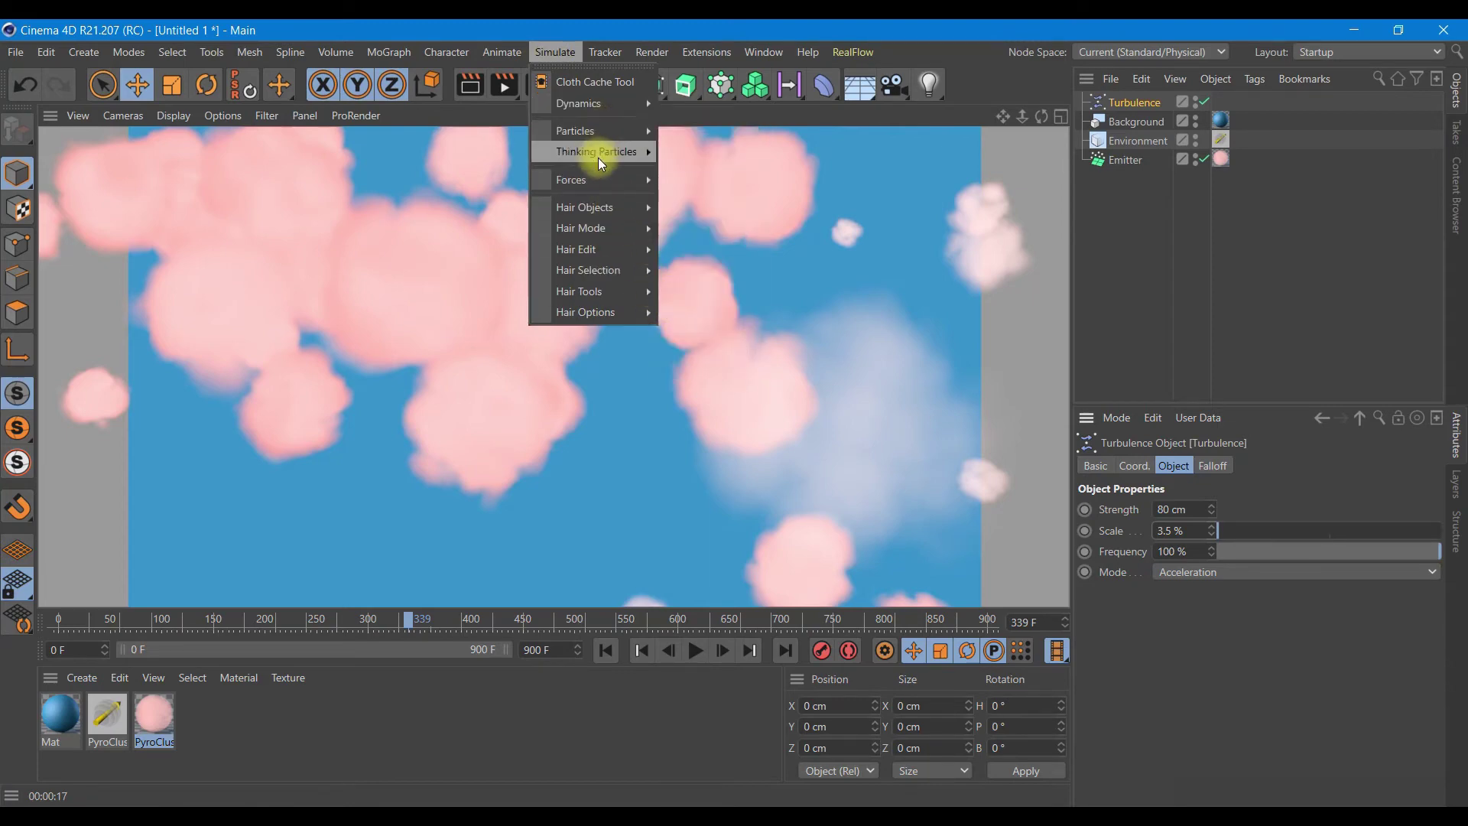
Add a Rotation force, replay to frame 148 and render the swirling clouds
mouse_move(571, 179)
left_click(695, 312)
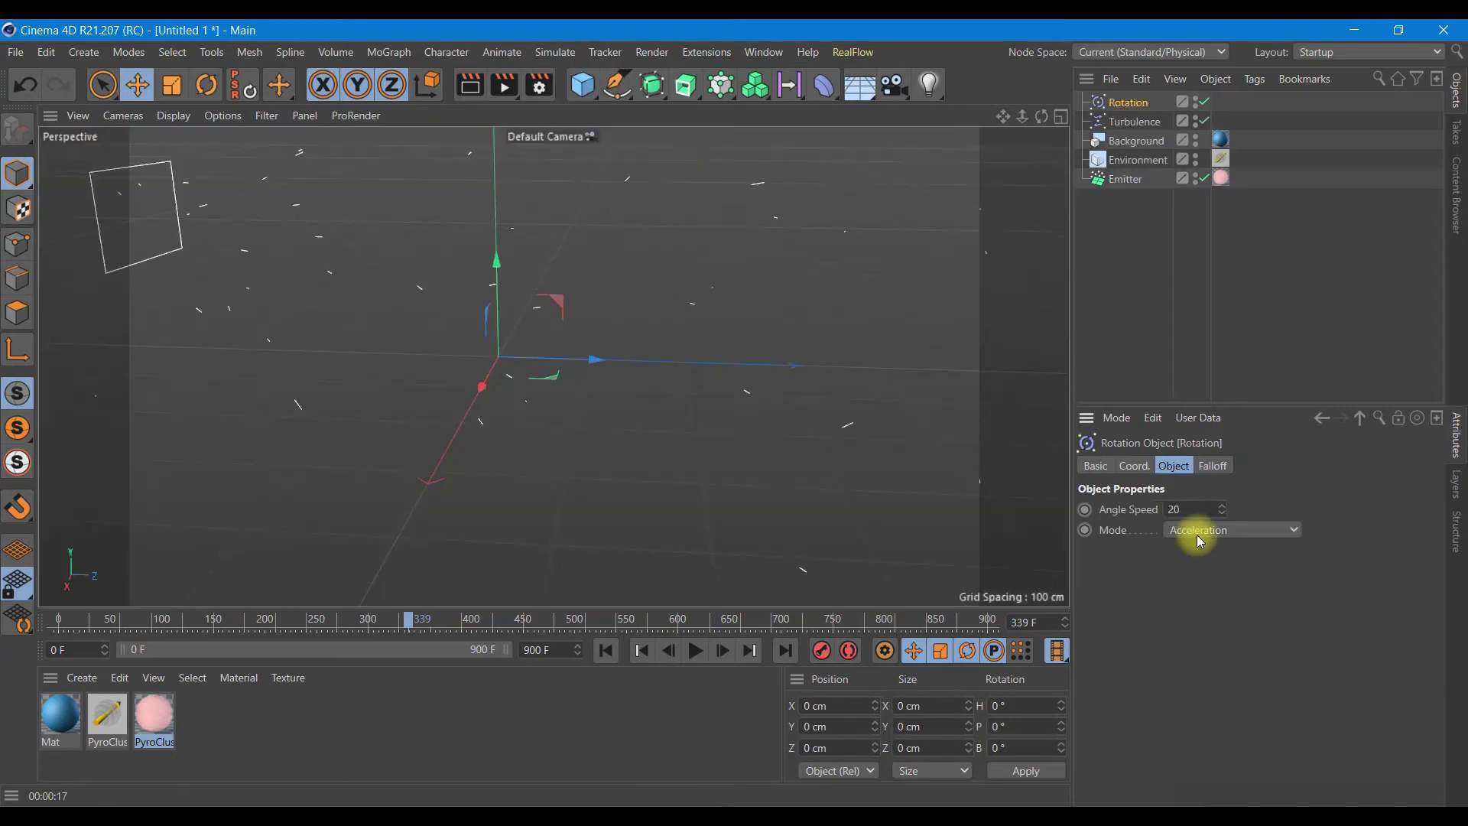
left_click(599, 652)
left_click(695, 651)
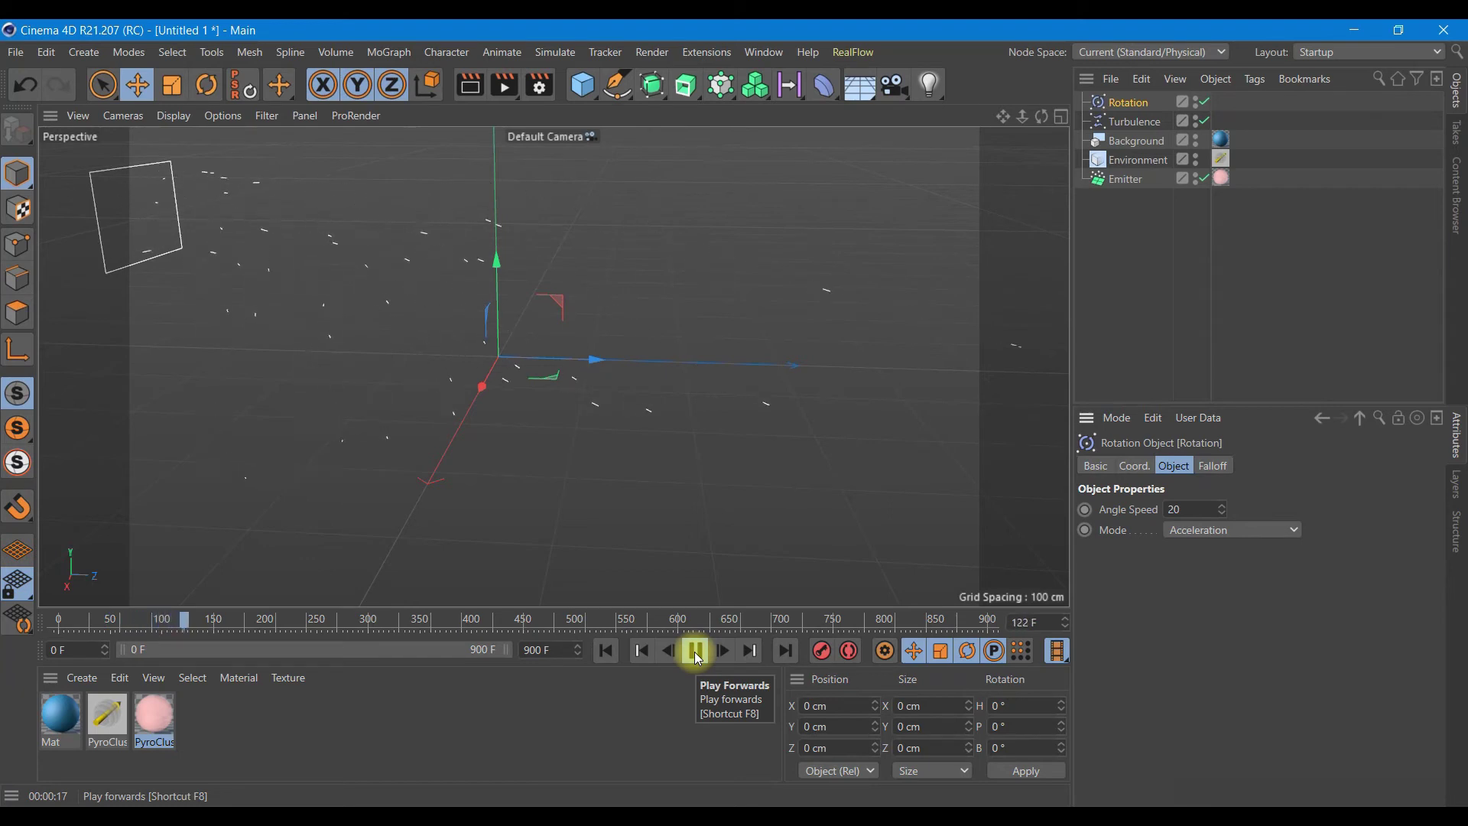
left_click(694, 651)
left_click(476, 86)
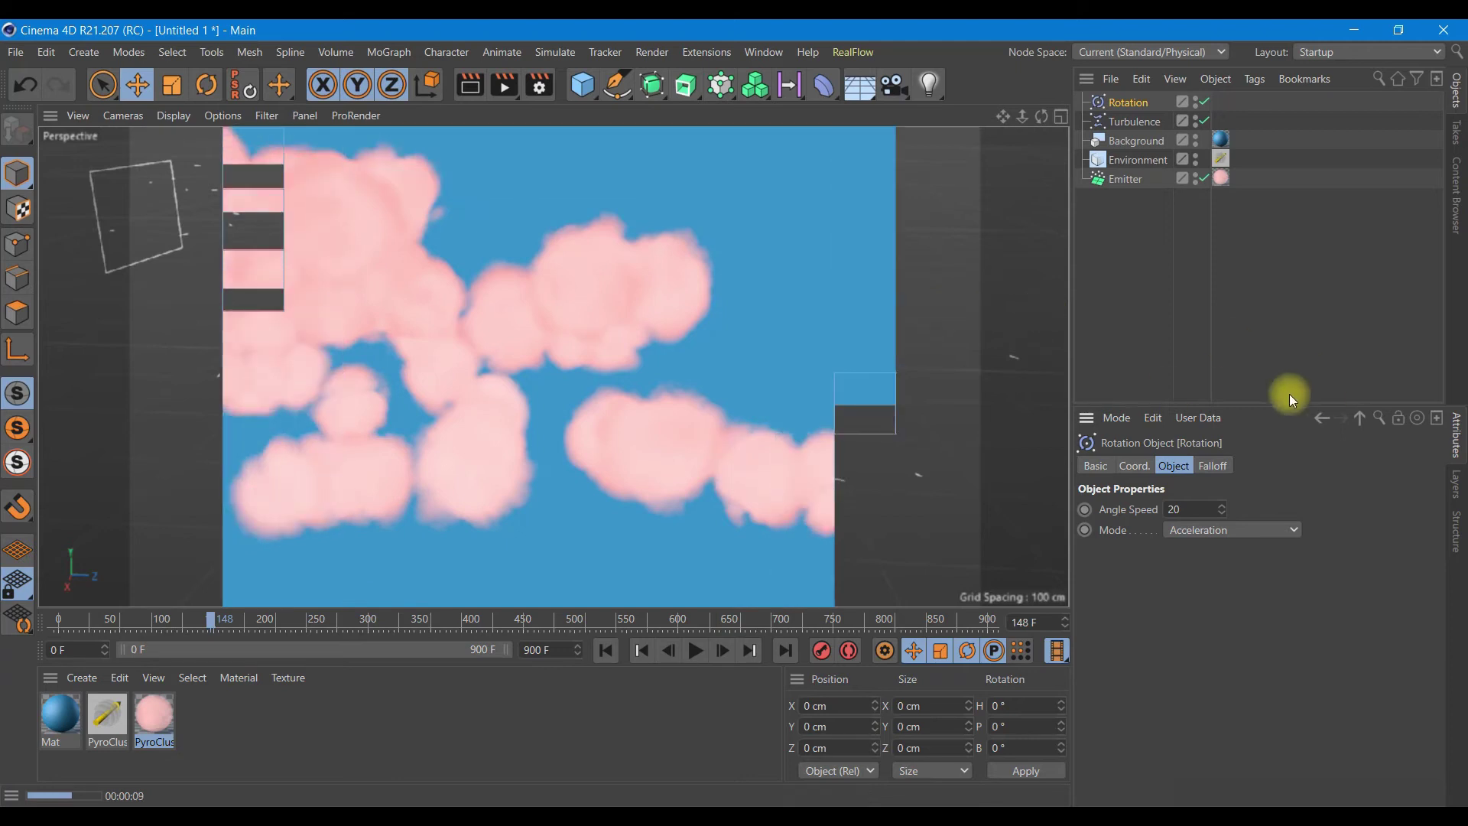
left_click(153, 711)
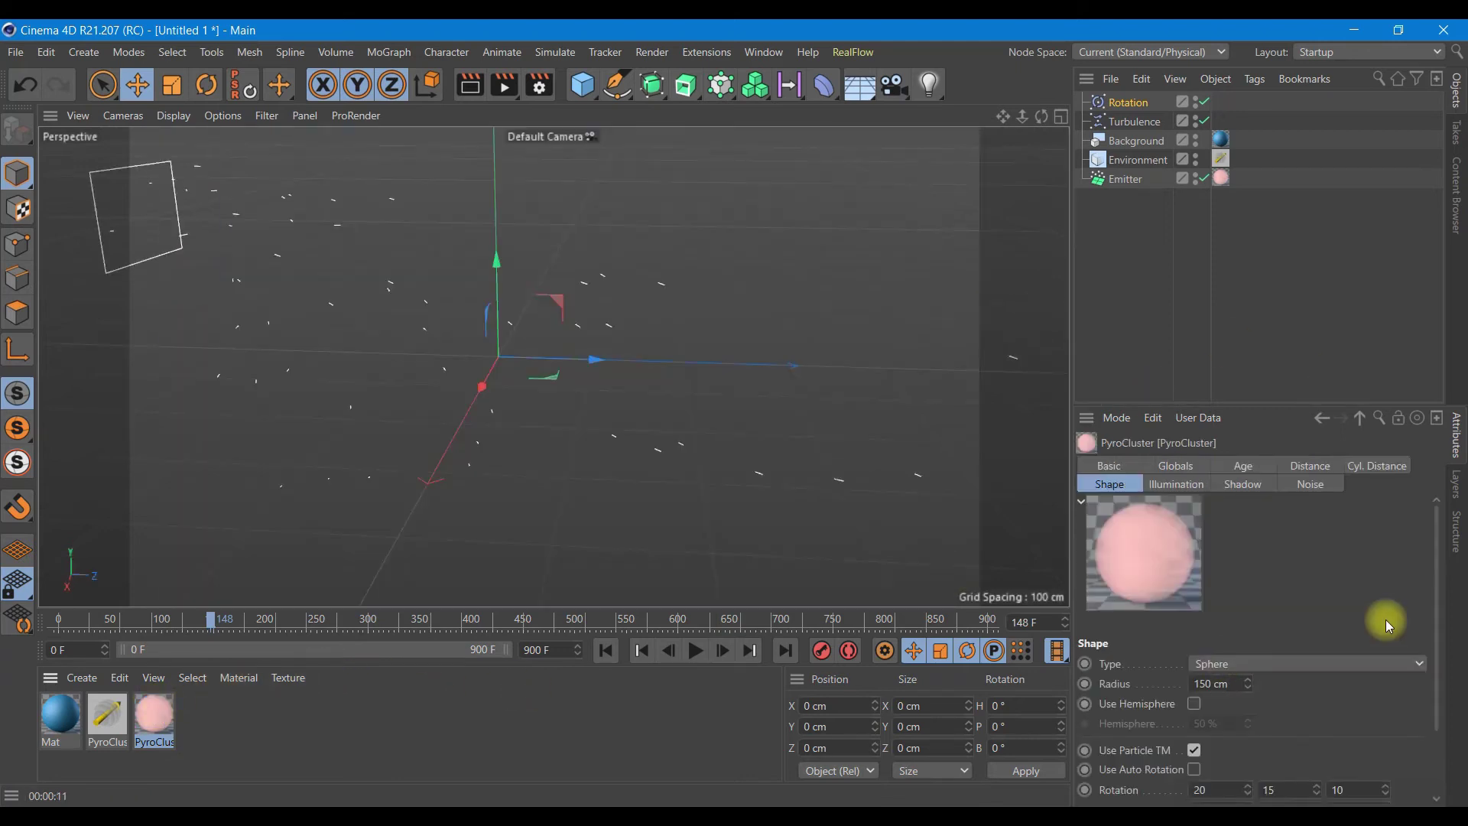
Make the middle PyroCluster gradient knot a warm orange, hue 29° and saturation 61%
left_click(1176, 466)
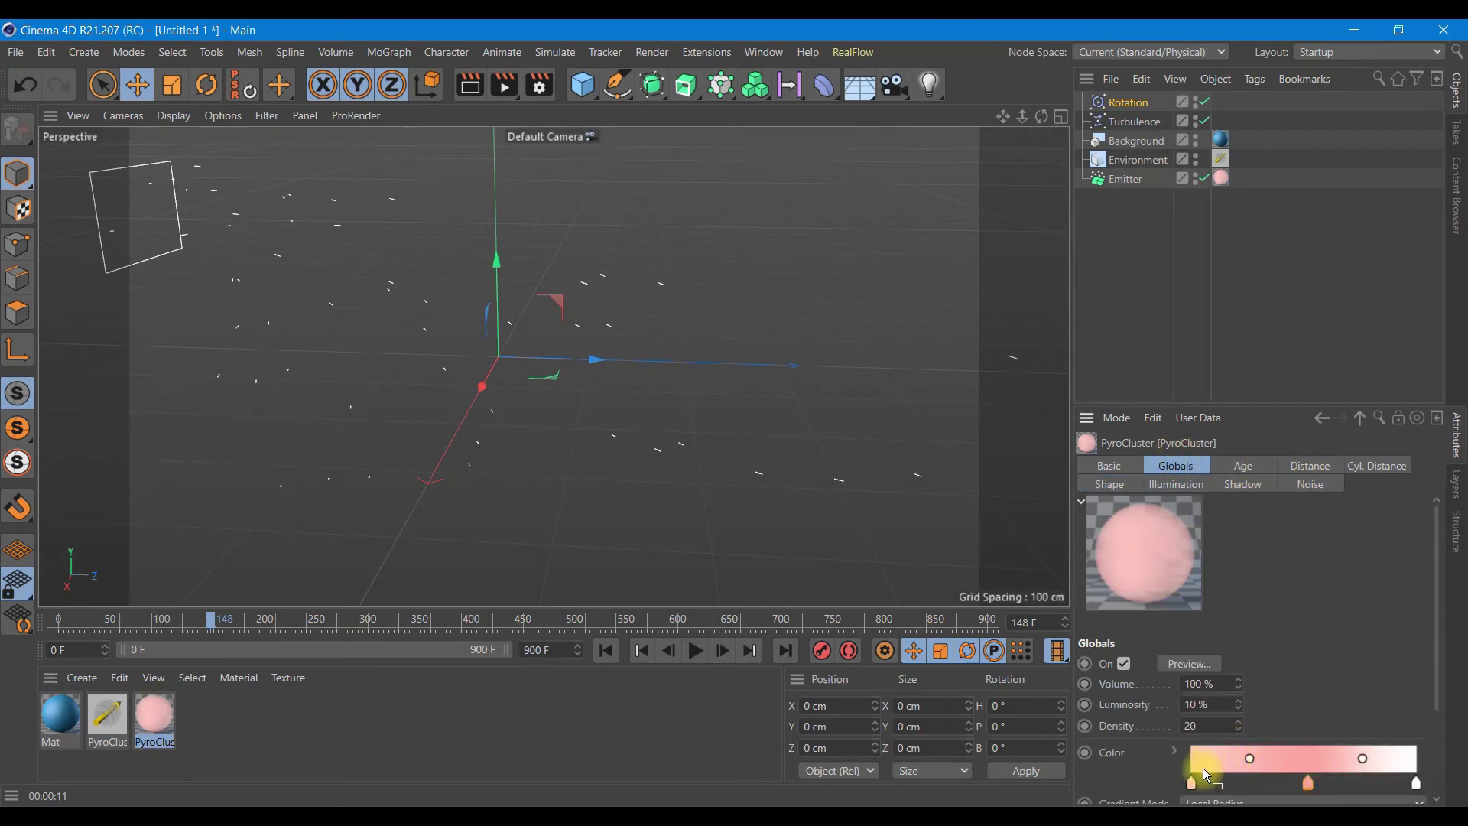
scroll(1441, 668, "down", 1)
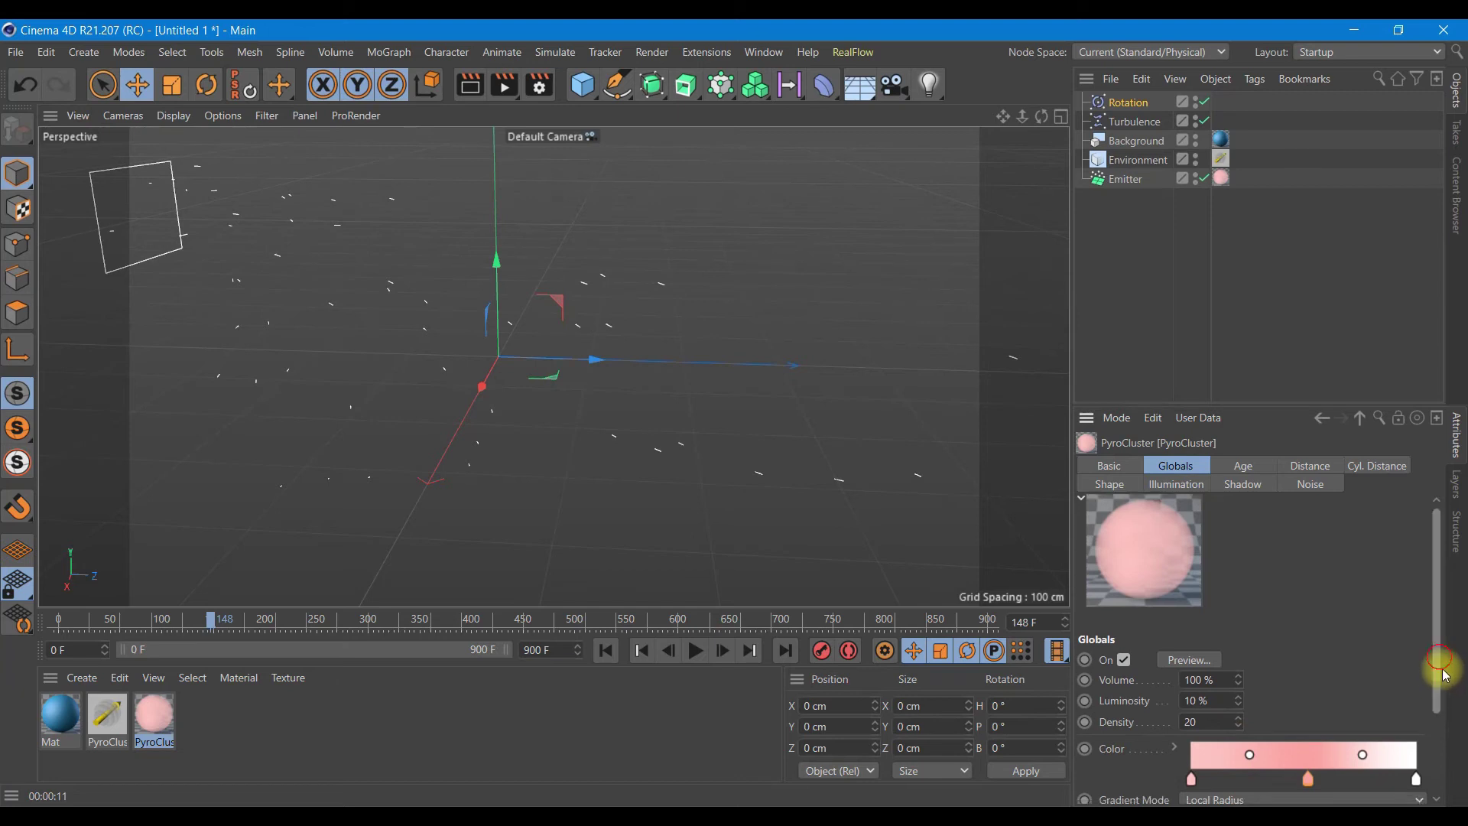
scroll(1440, 711, "down", 2)
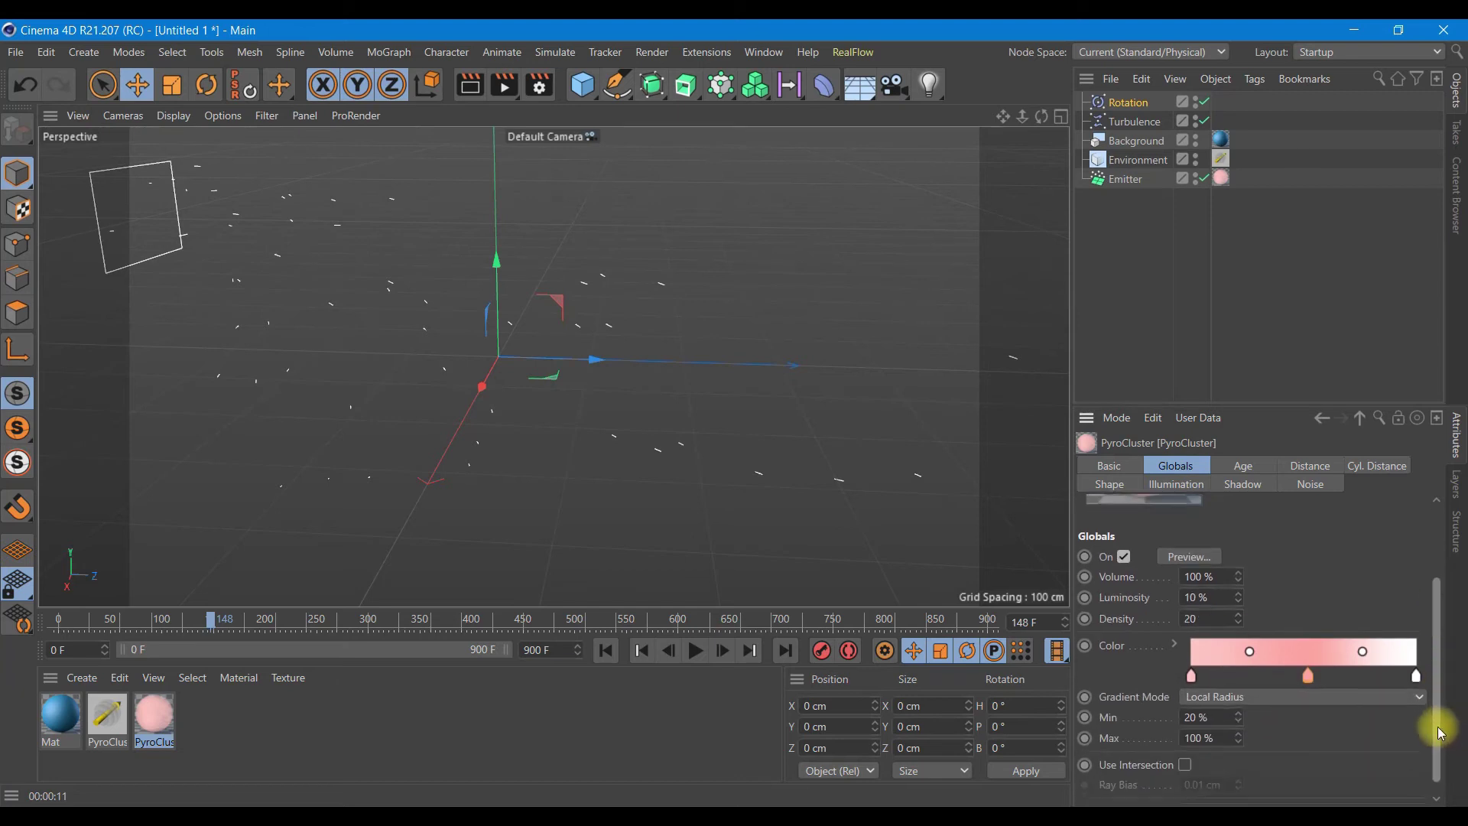
double_click(1311, 683)
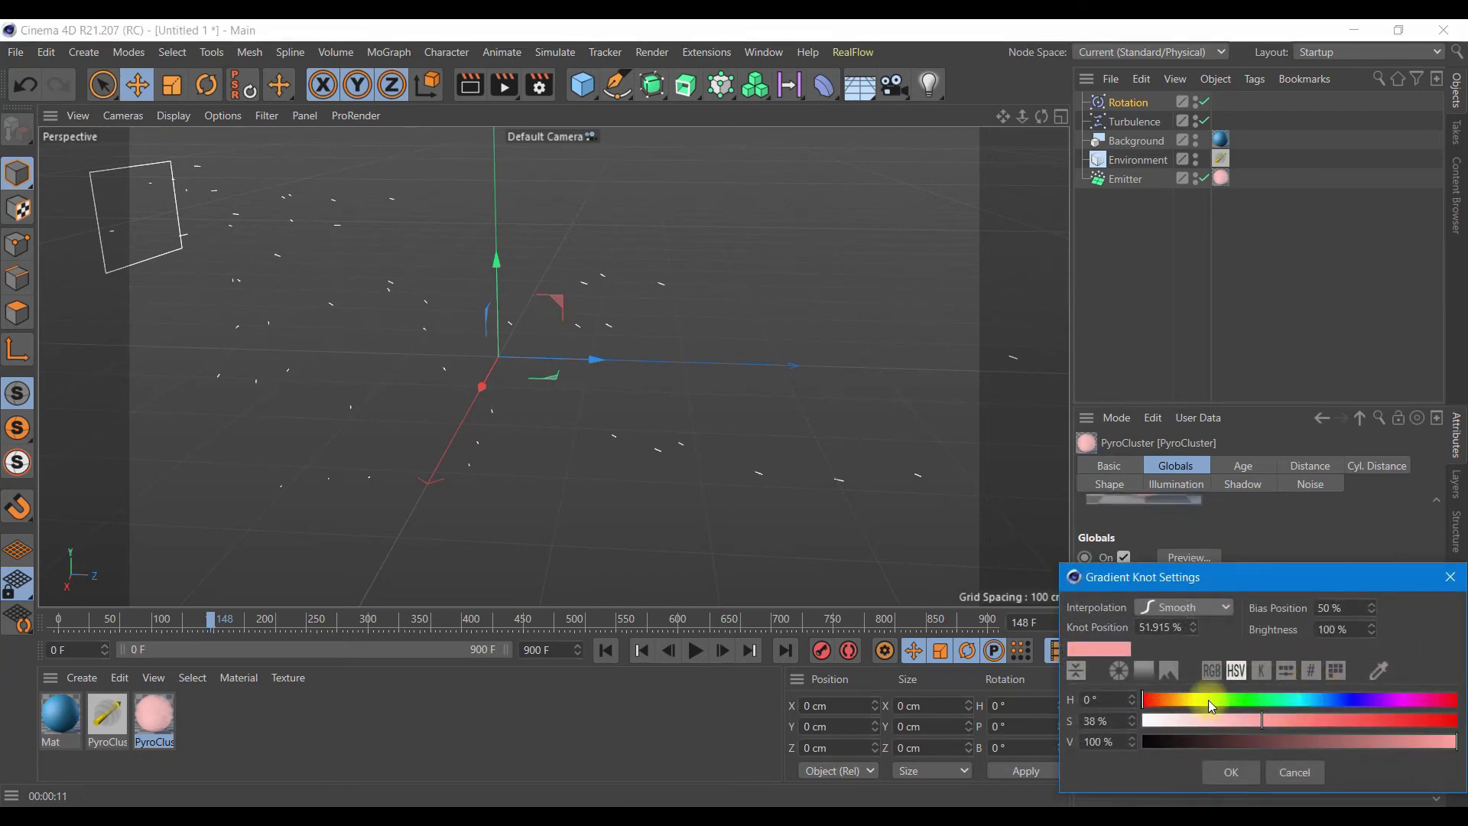
left_click(1177, 701)
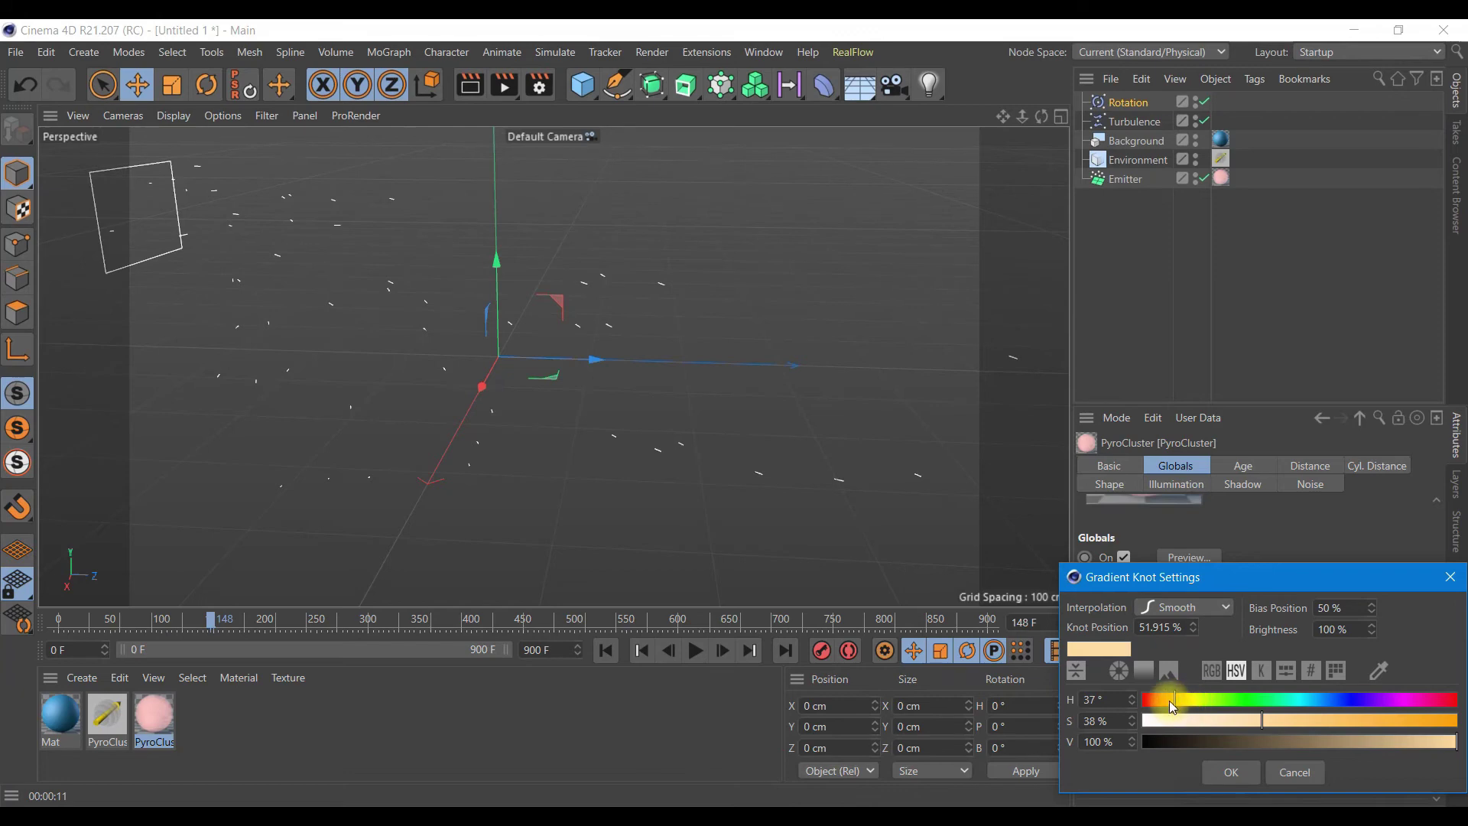
left_click(1168, 700)
left_click(1335, 721)
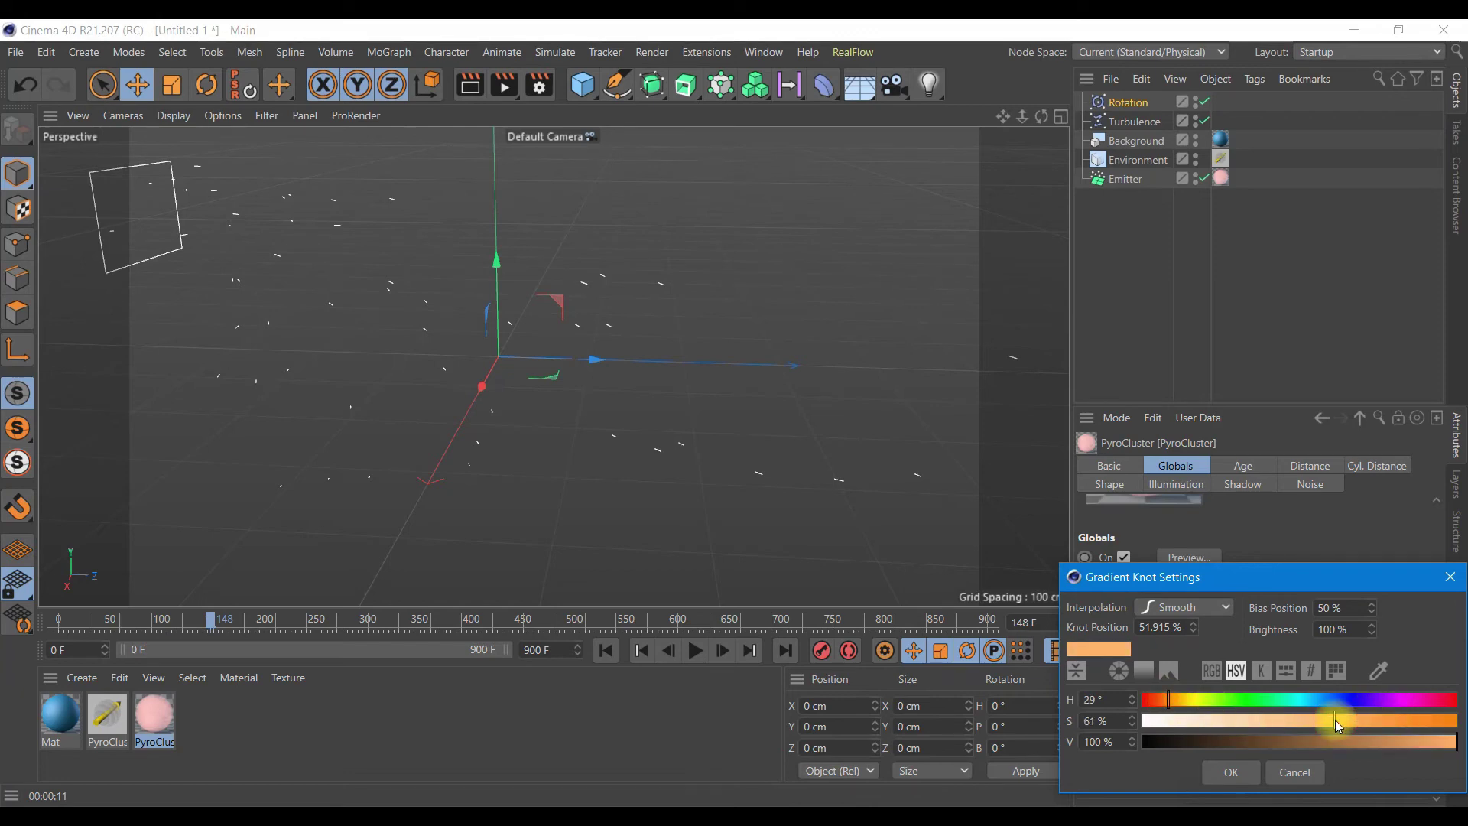
left_click(1239, 769)
Make the left gradient knot a paler pink and nudge the middle knot slightly
left_click(1194, 682)
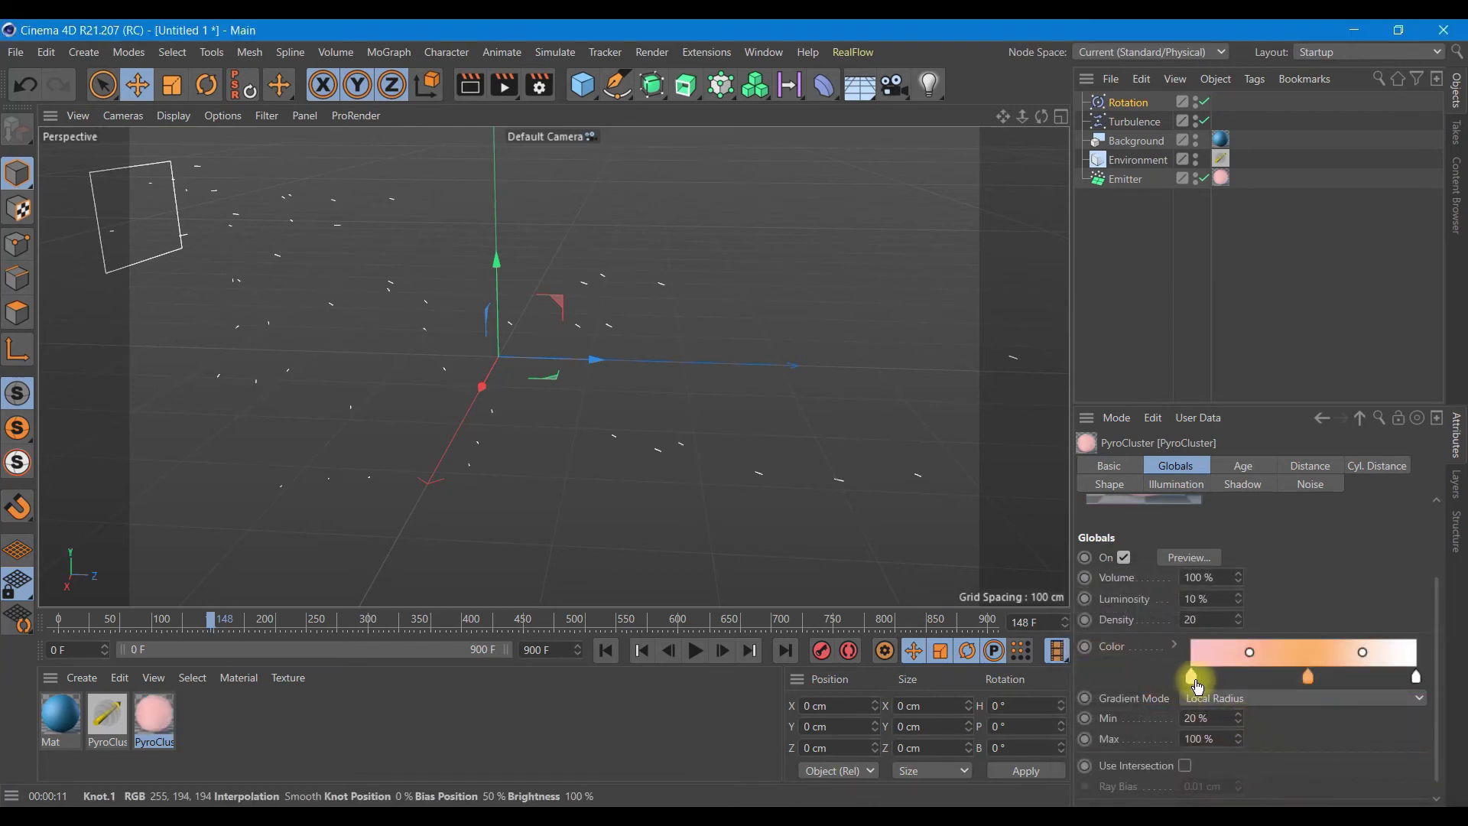
double_click(1196, 686)
left_click(1121, 723)
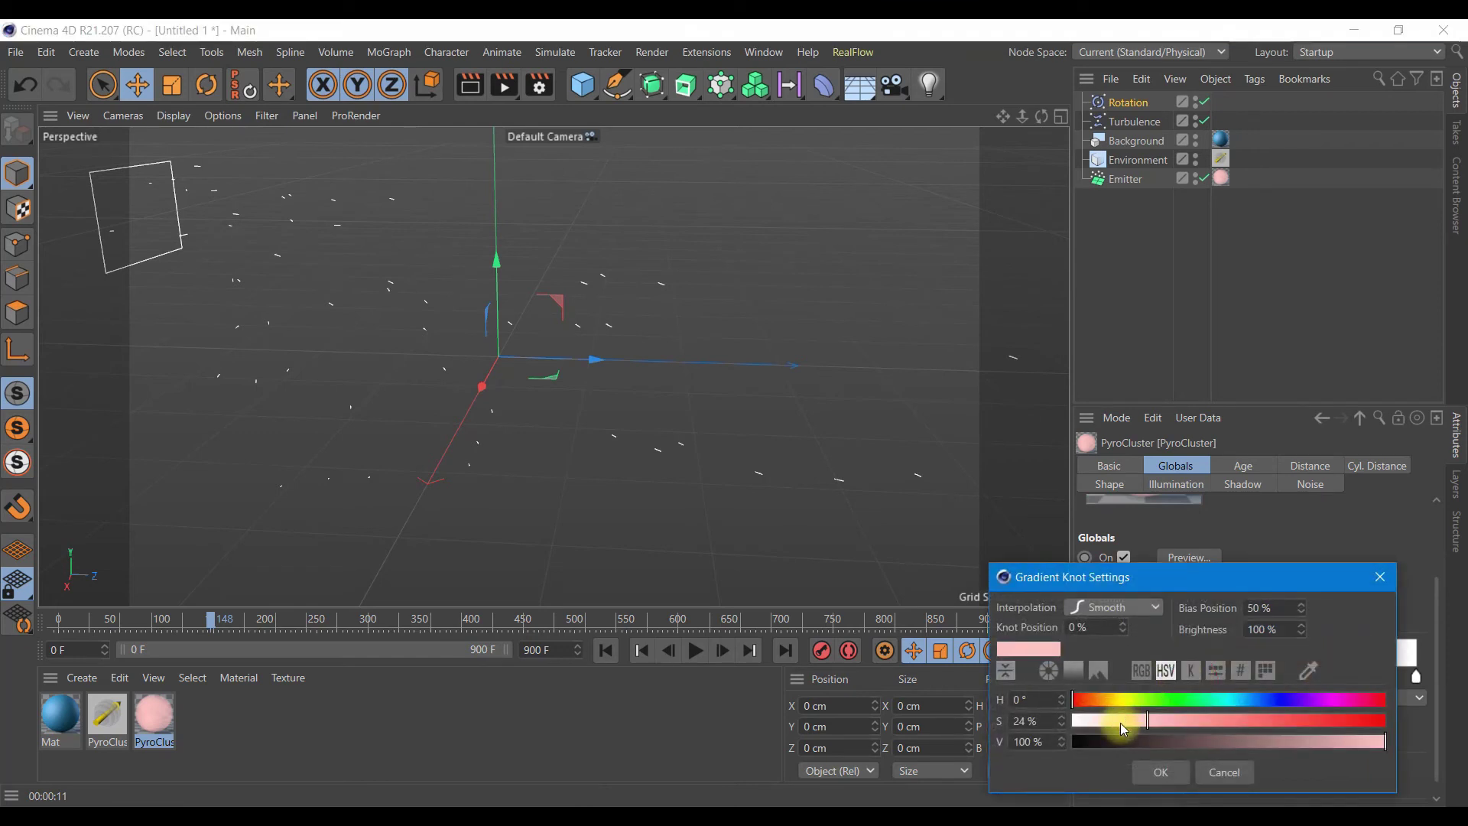
left_click(1145, 769)
left_click(1309, 680)
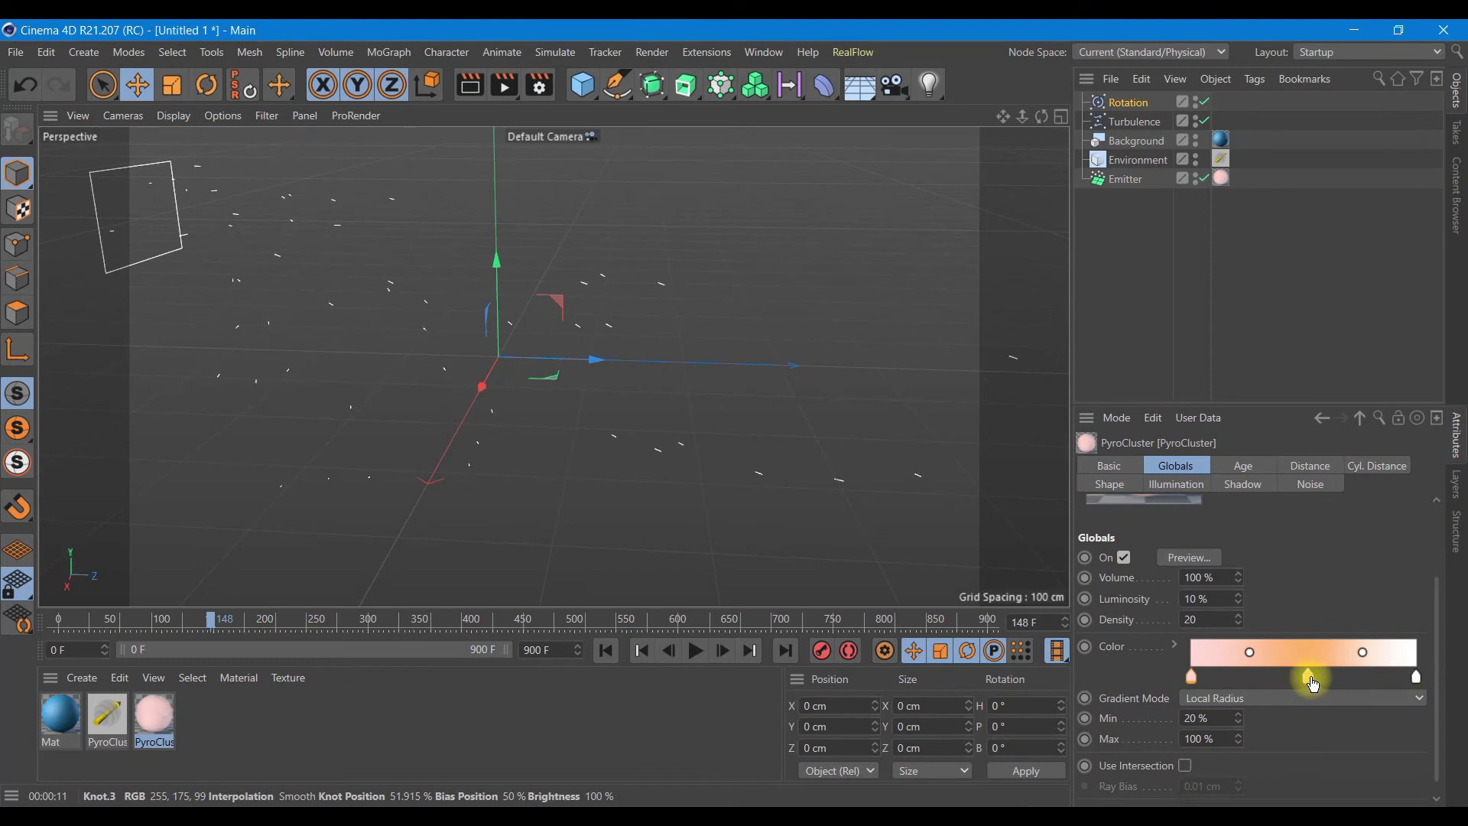
mouse_move(1313, 683)
left_mouse_down()
mouse_move(1323, 690)
mouse_move(1294, 680)
left_mouse_up()
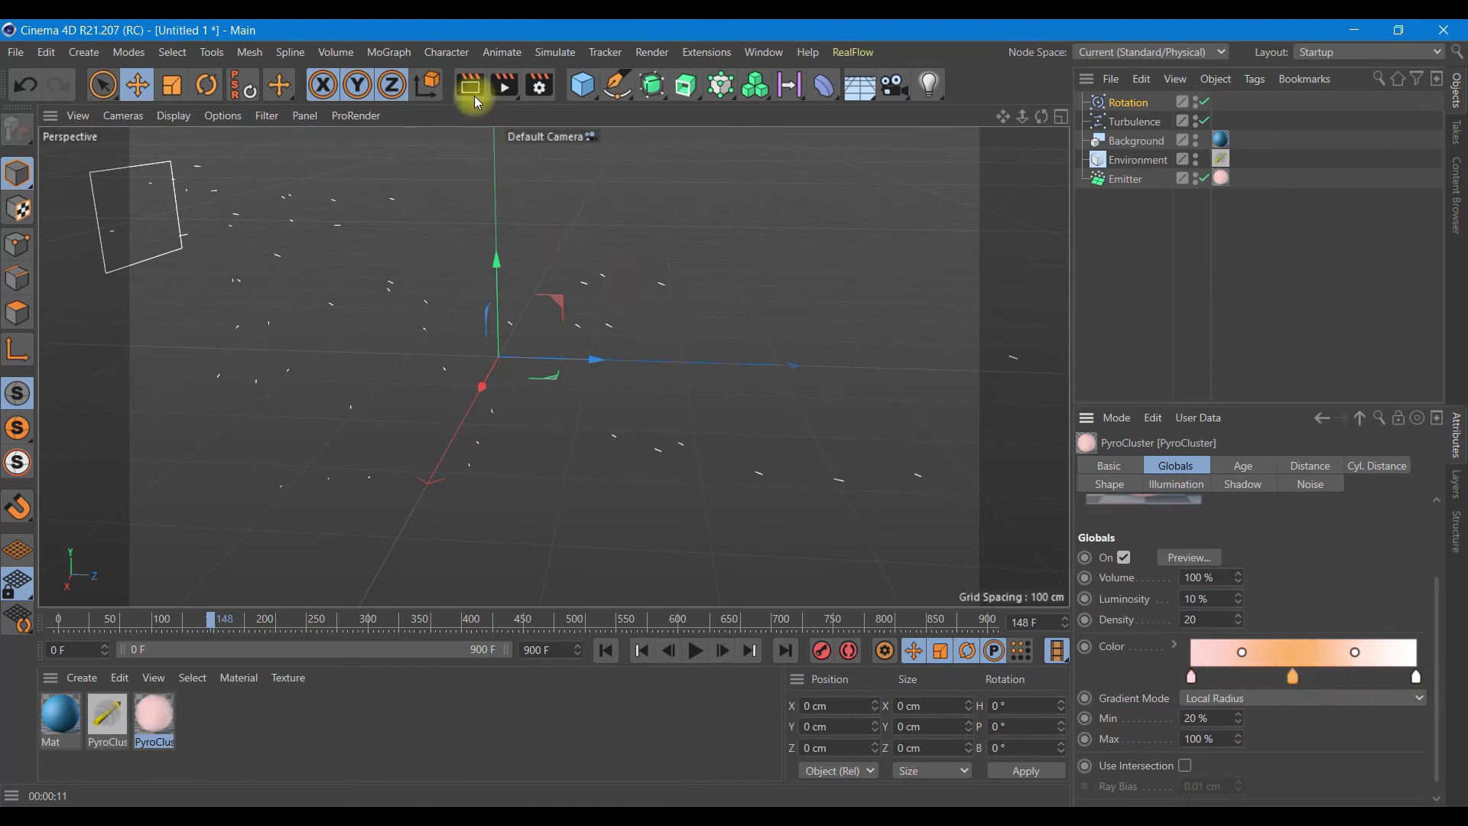
Render the recoloured clouds and shift the middle knot's hue to 19°
left_click(474, 95)
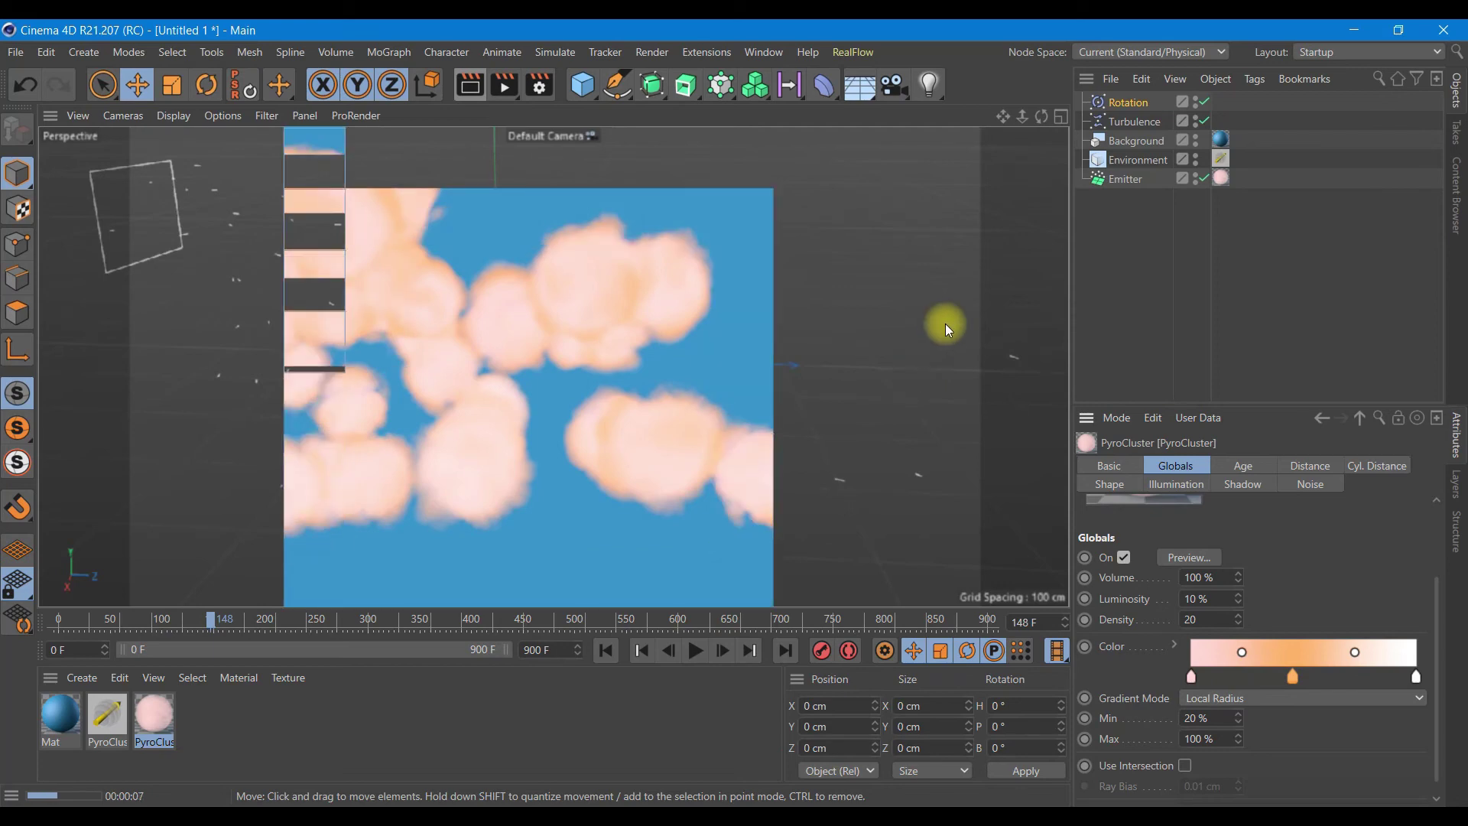
double_click(1294, 678)
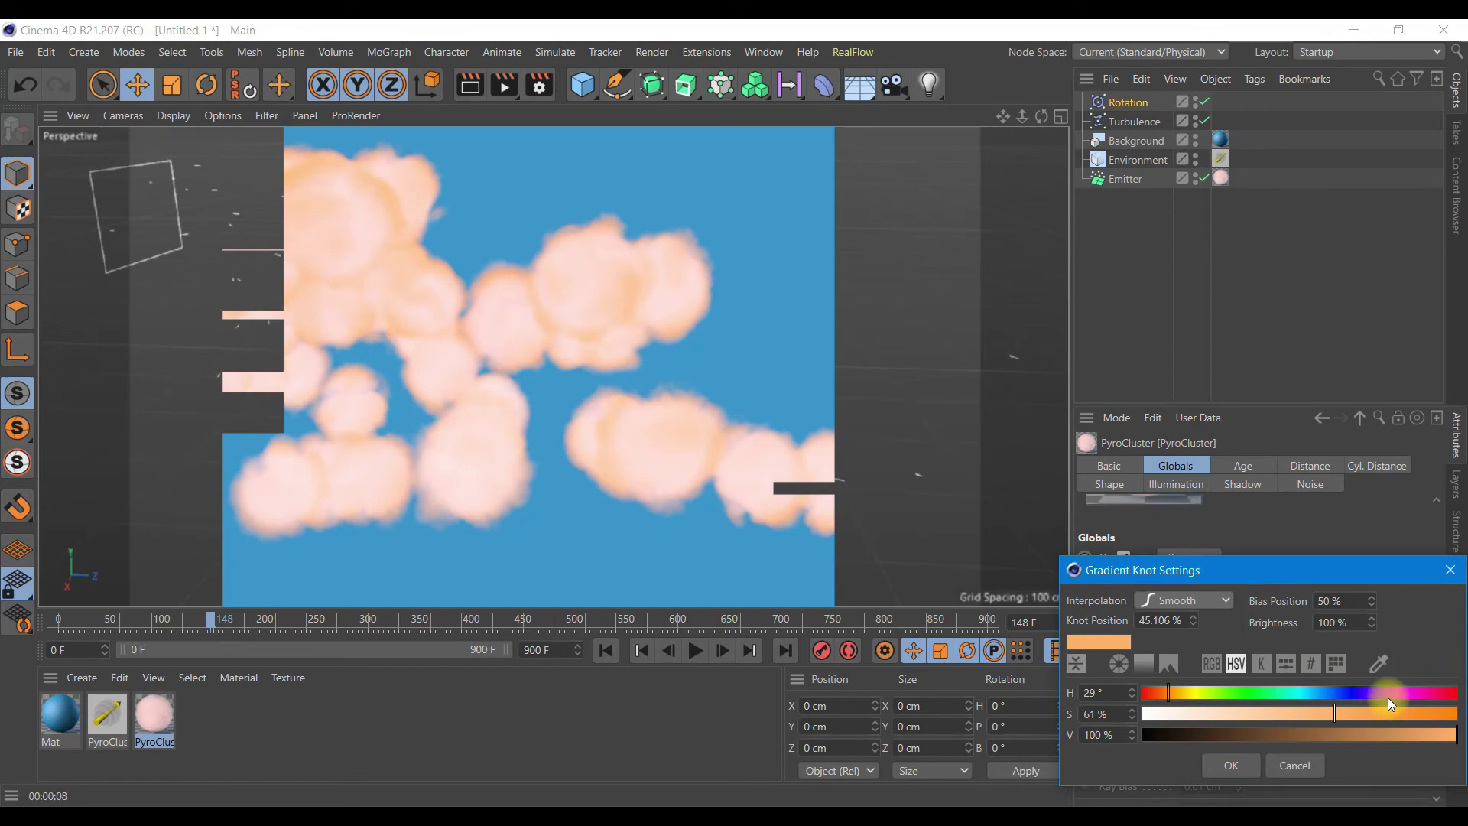
left_click_drag(1177, 694, 1159, 693)
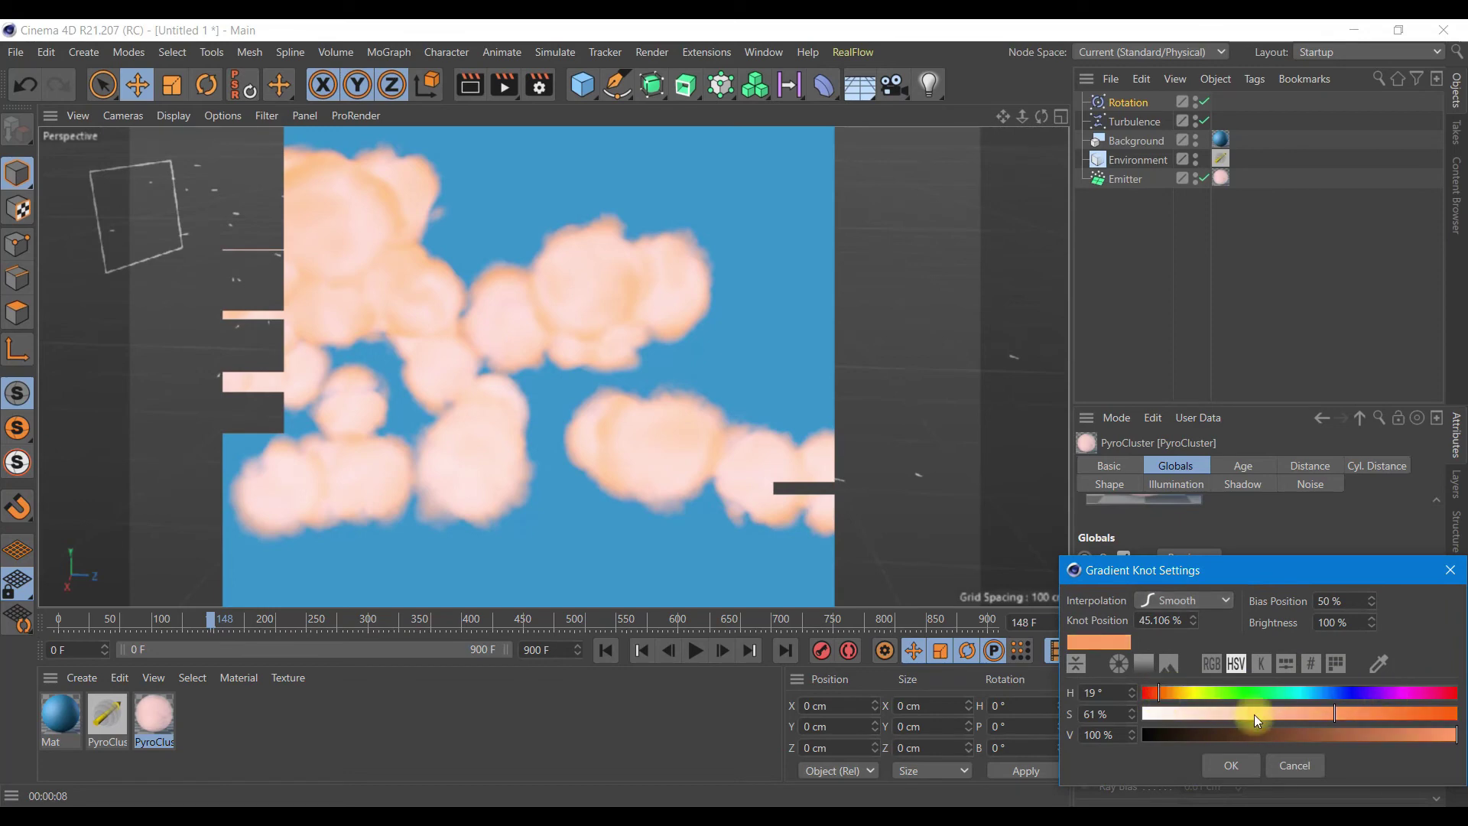
left_click(1230, 764)
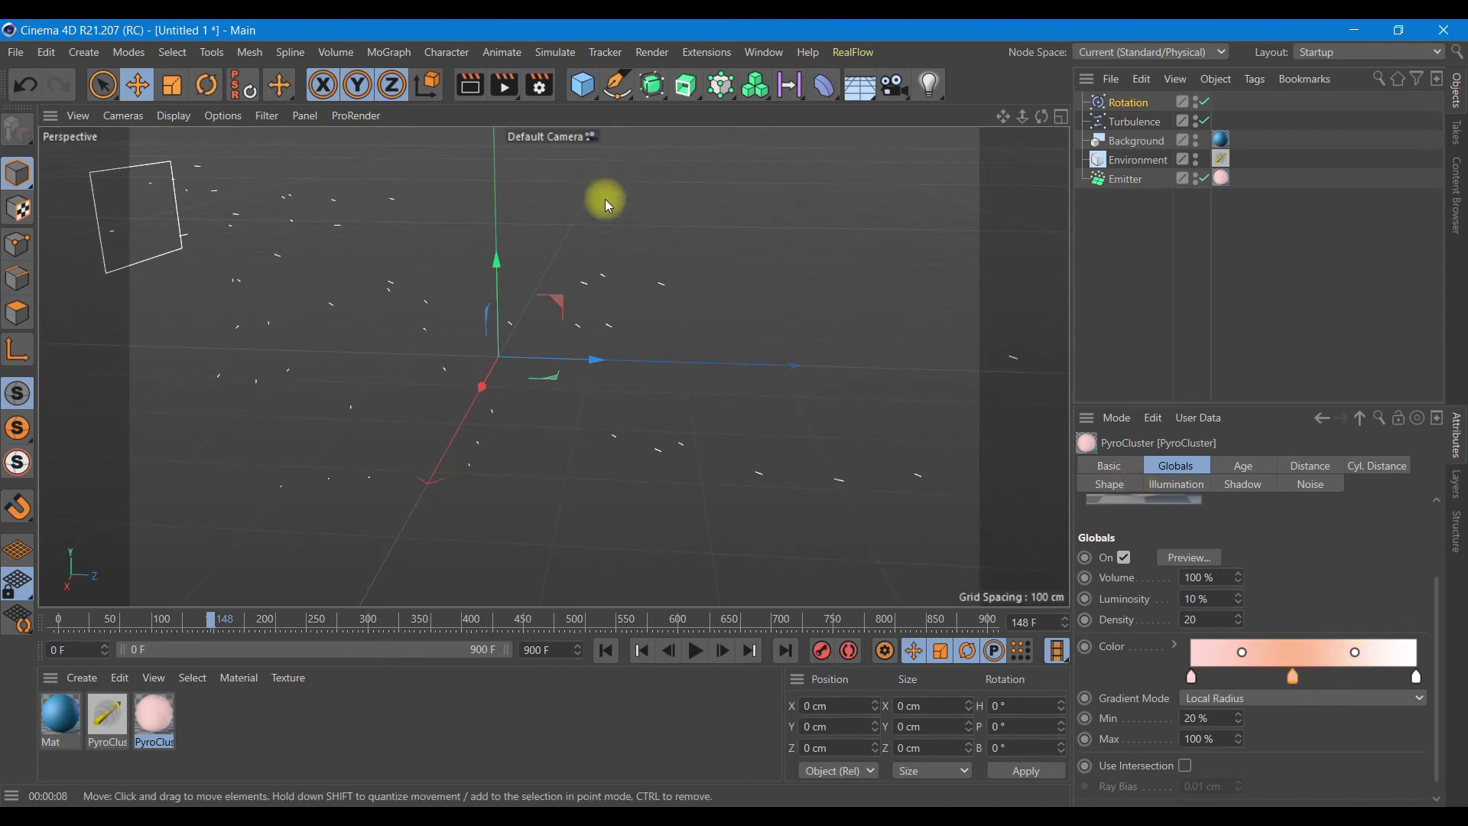
Render the peach cloud colours and play through the particle animation
left_click(474, 92)
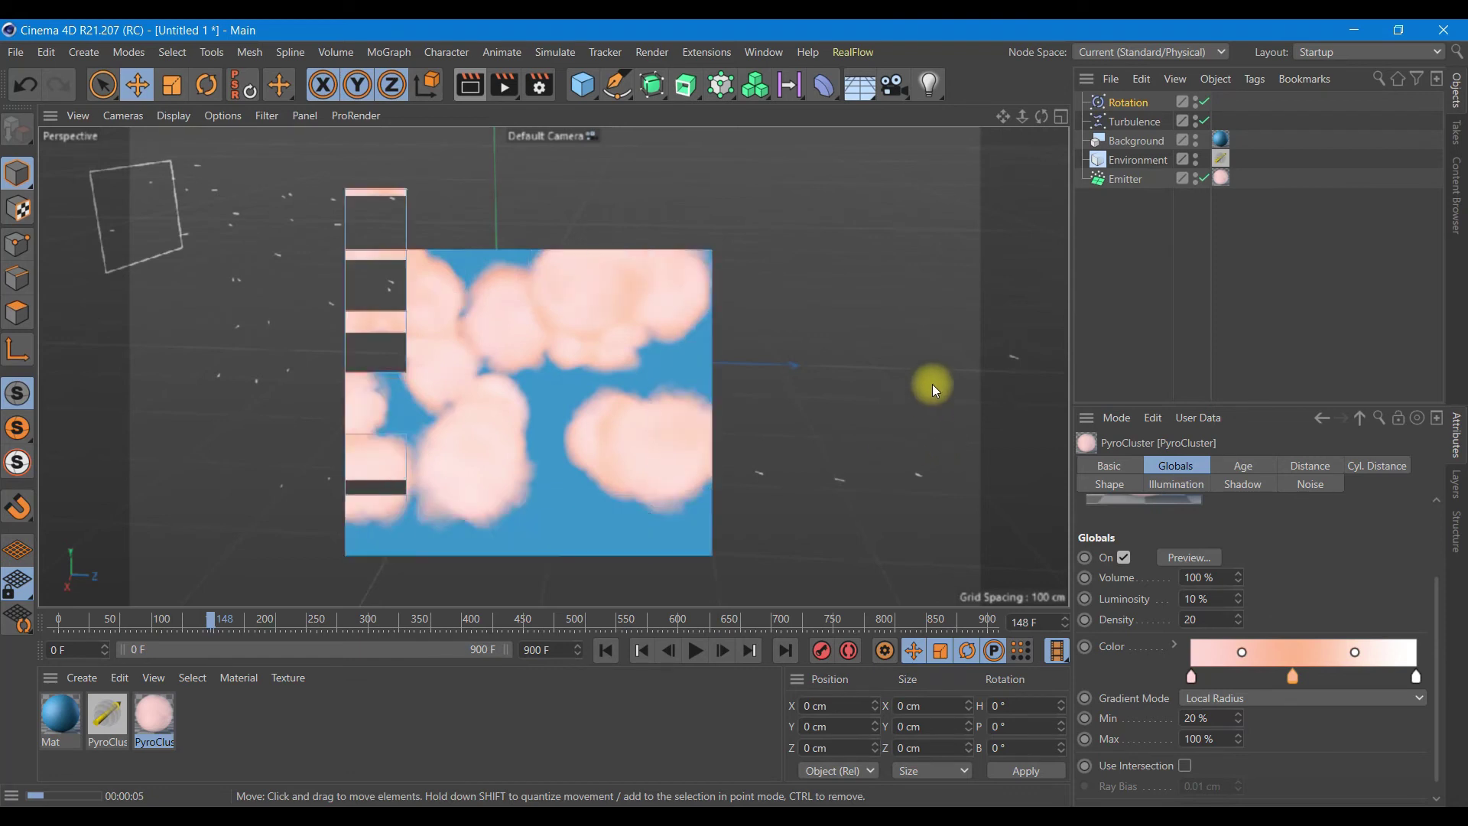
left_click(697, 651)
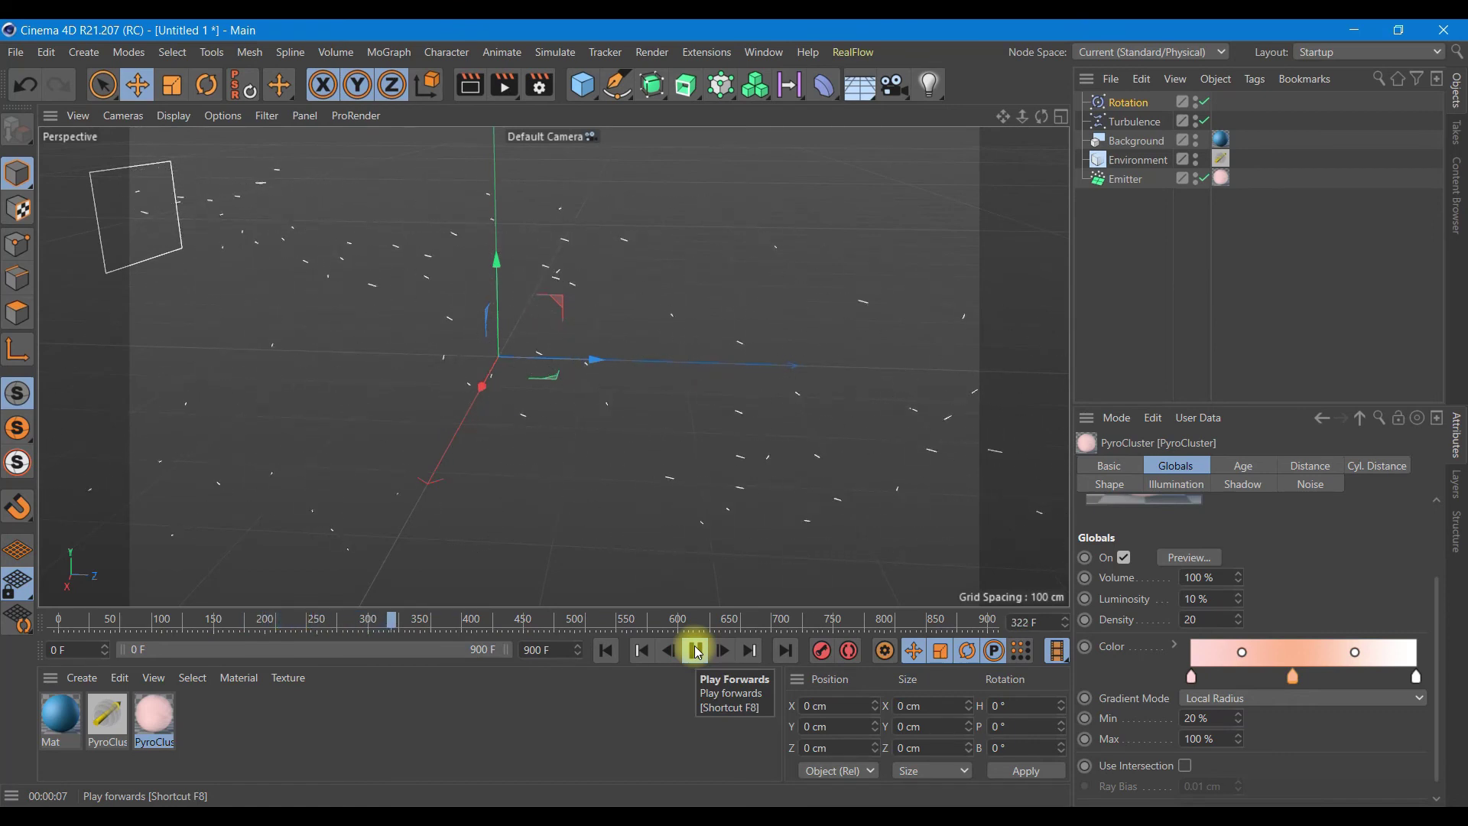
left_click(698, 651)
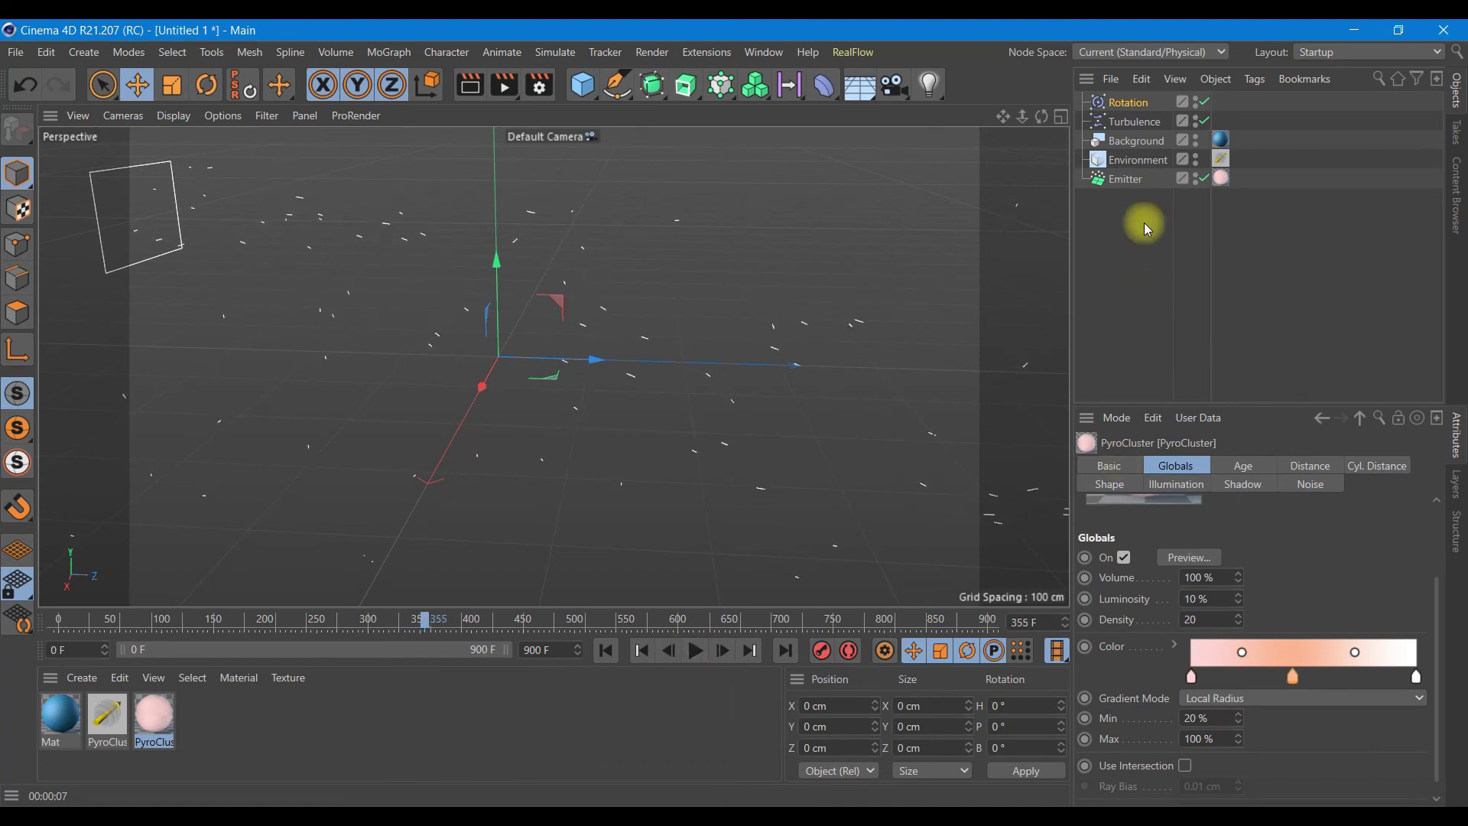
Set the Emitter's Birthrate Renderer to 70 and render frame 306 to check cloud density
left_click(1126, 178)
left_click(1181, 466)
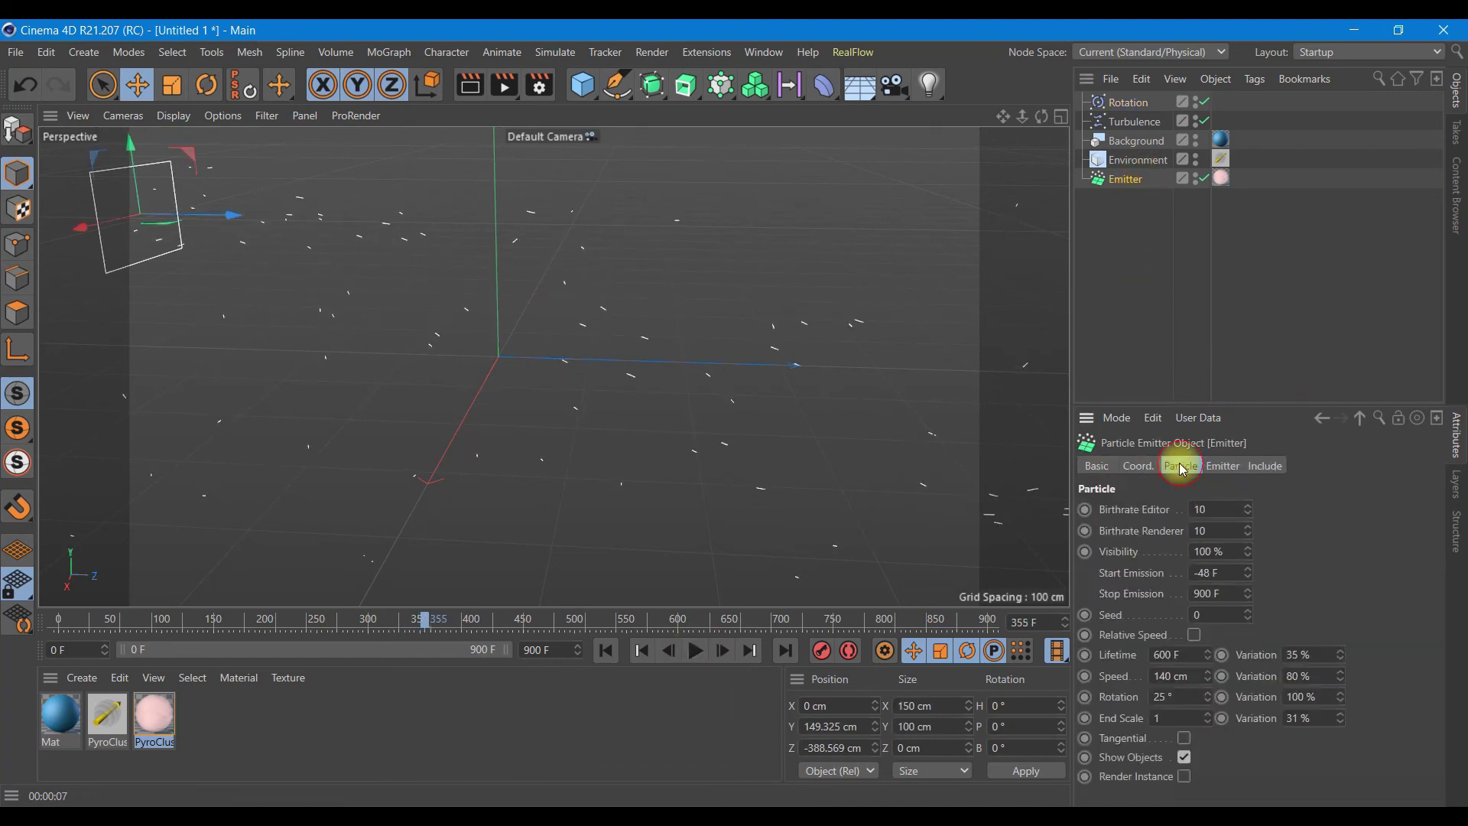
left_click(1216, 530)
type("70")
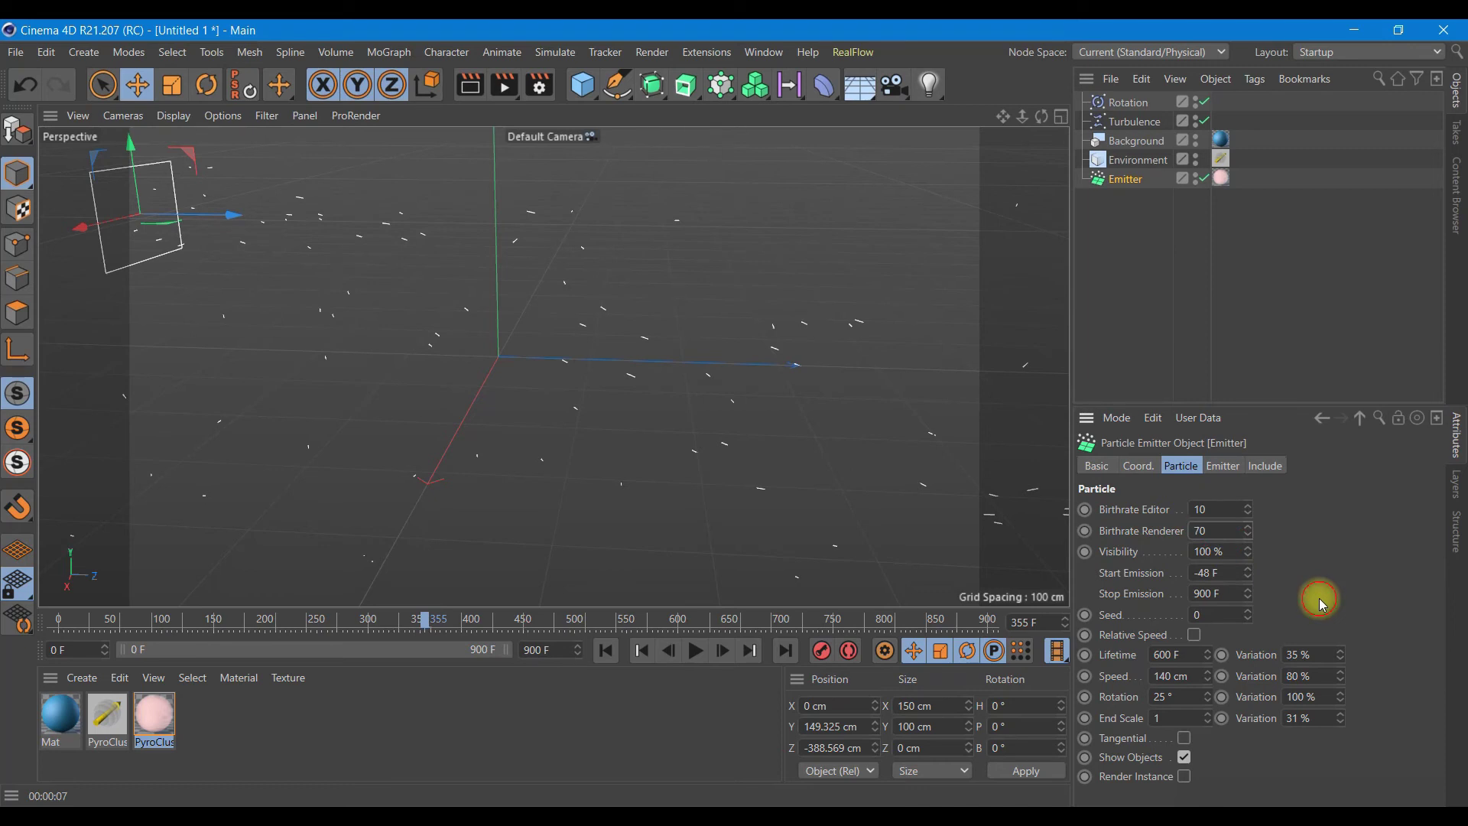
left_click(605, 651)
left_click(695, 651)
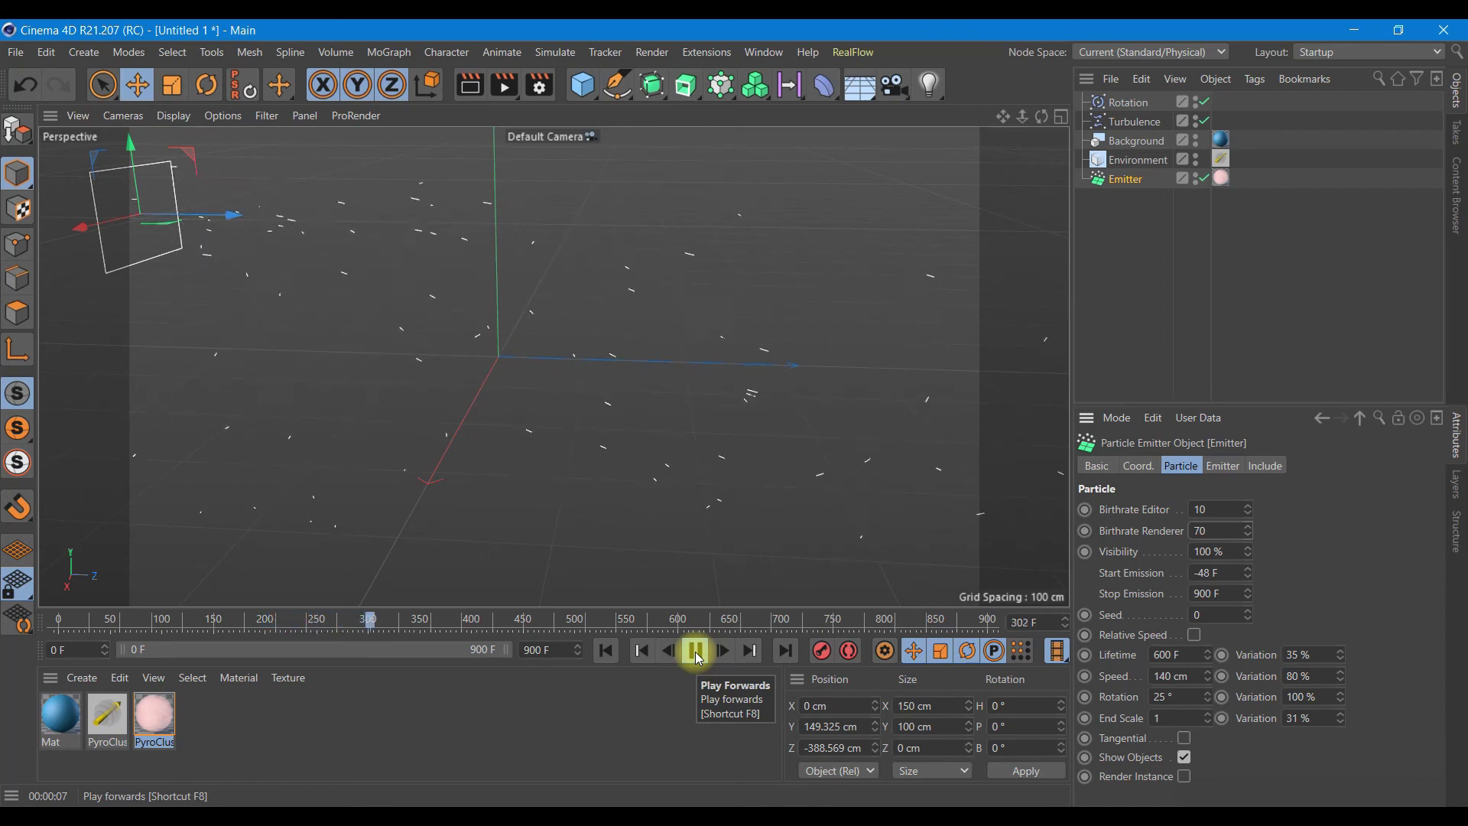
left_click(697, 653)
left_click(470, 84)
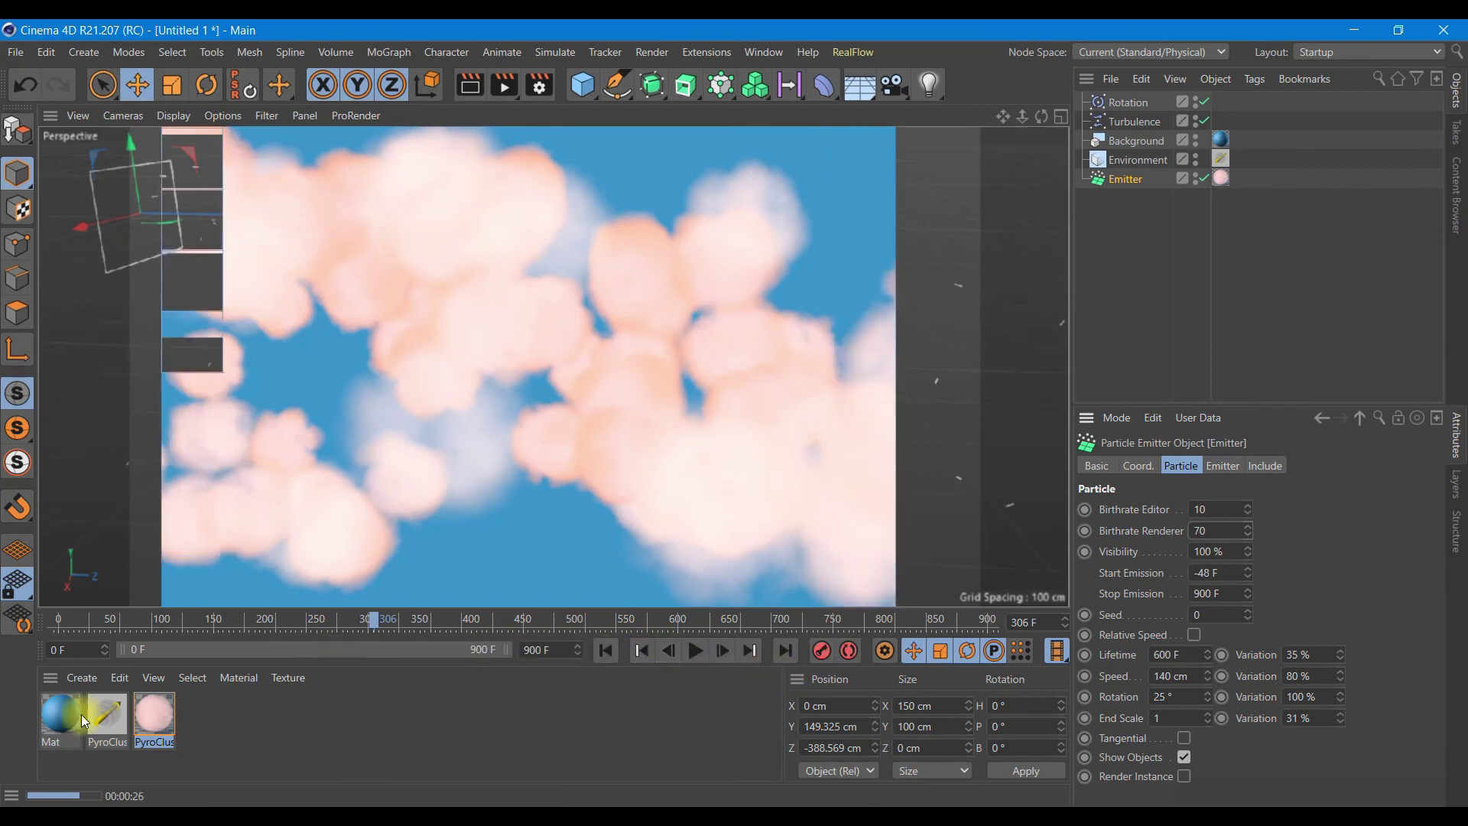
left_click(107, 728)
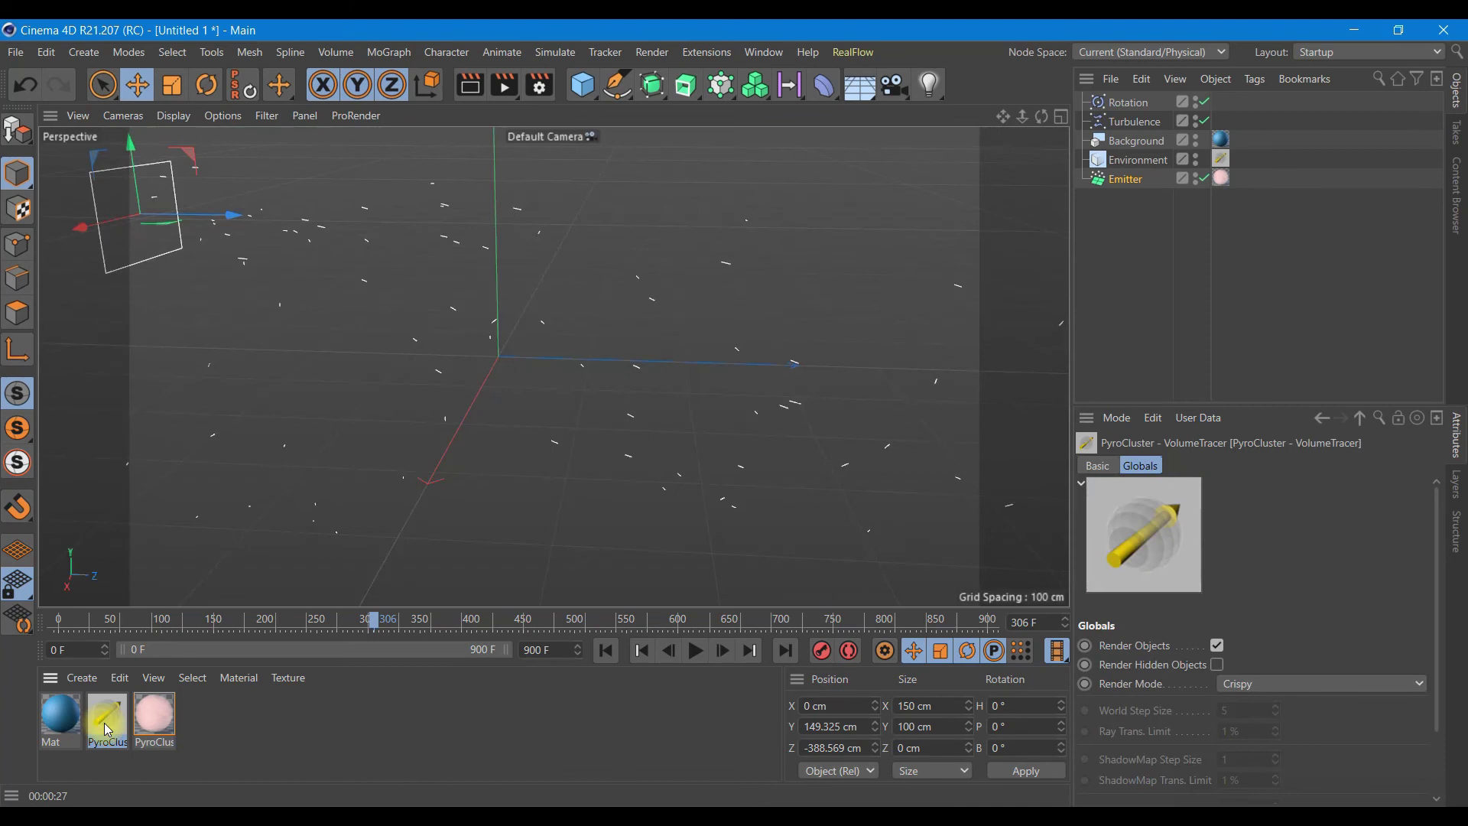
Switch the VolumeTracer Render Mode to Crispy-Gas and render a preview
left_click(1292, 685)
left_click(1279, 719)
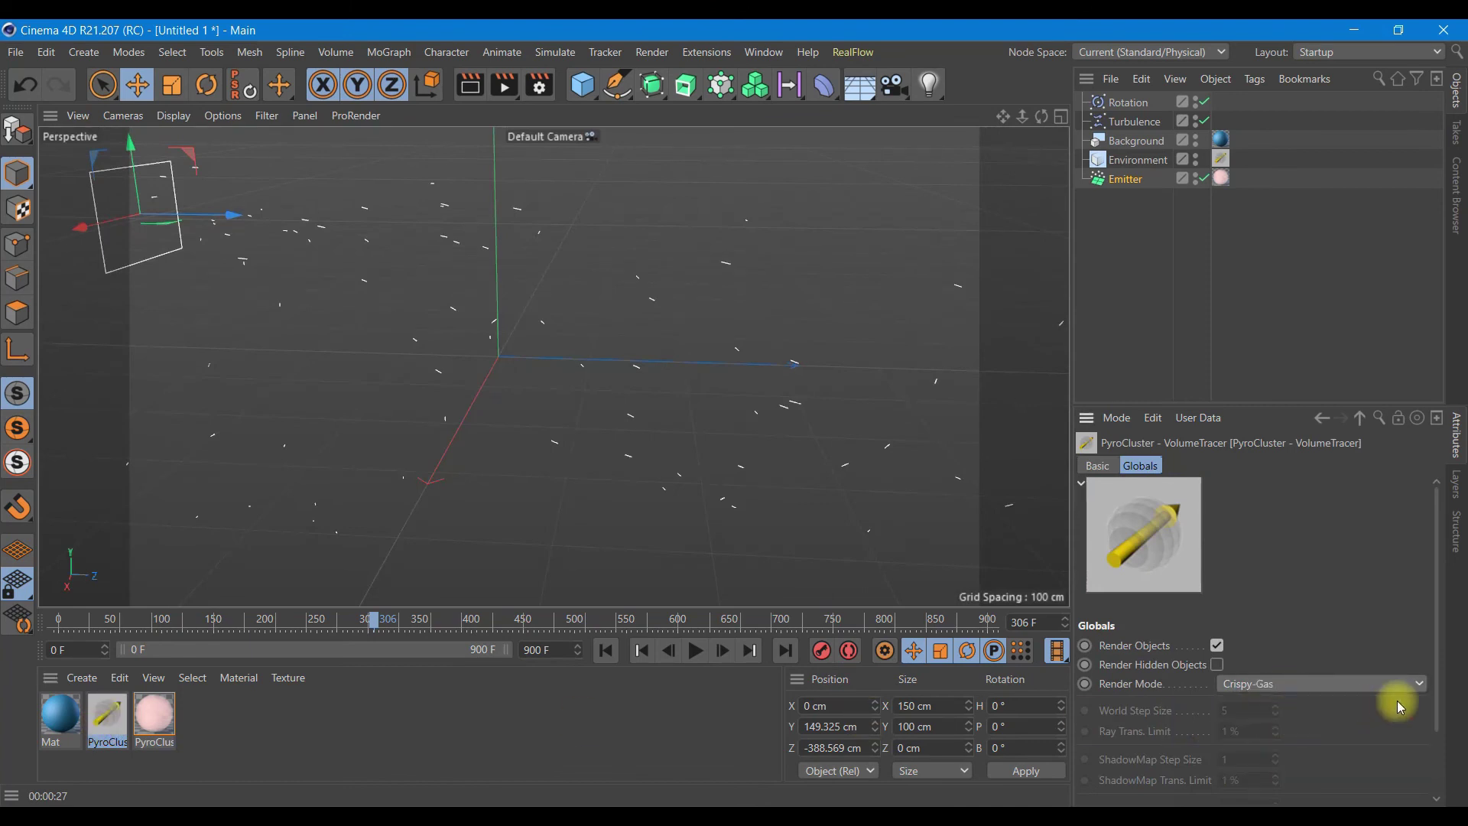
left_click(470, 86)
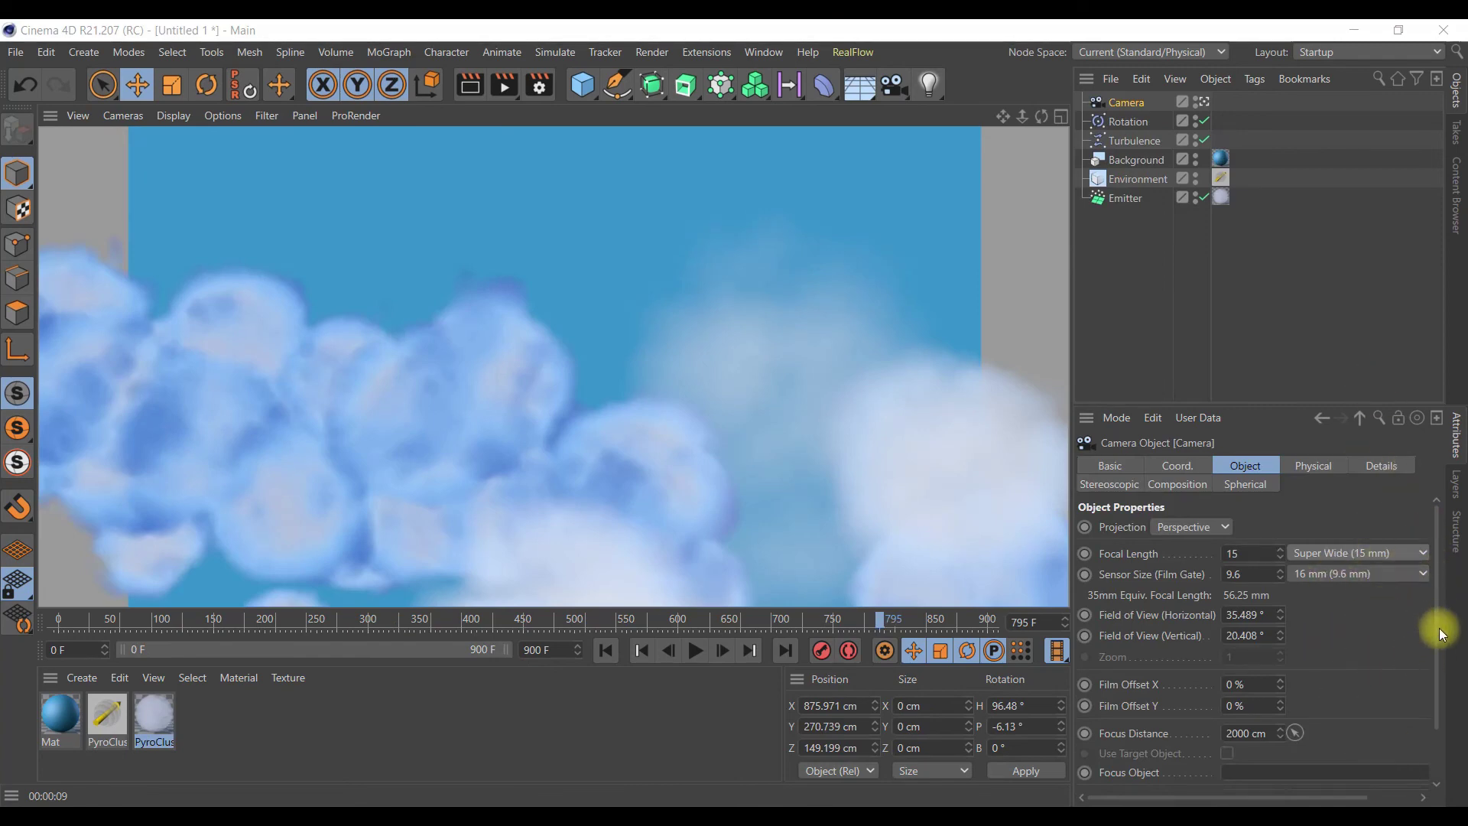
Give the camera a 25 mm Wide Angle lens, then render through it and the default view
mouse_move(1440, 667)
left_mouse_down()
mouse_move(1444, 748)
mouse_move(1438, 660)
left_mouse_up()
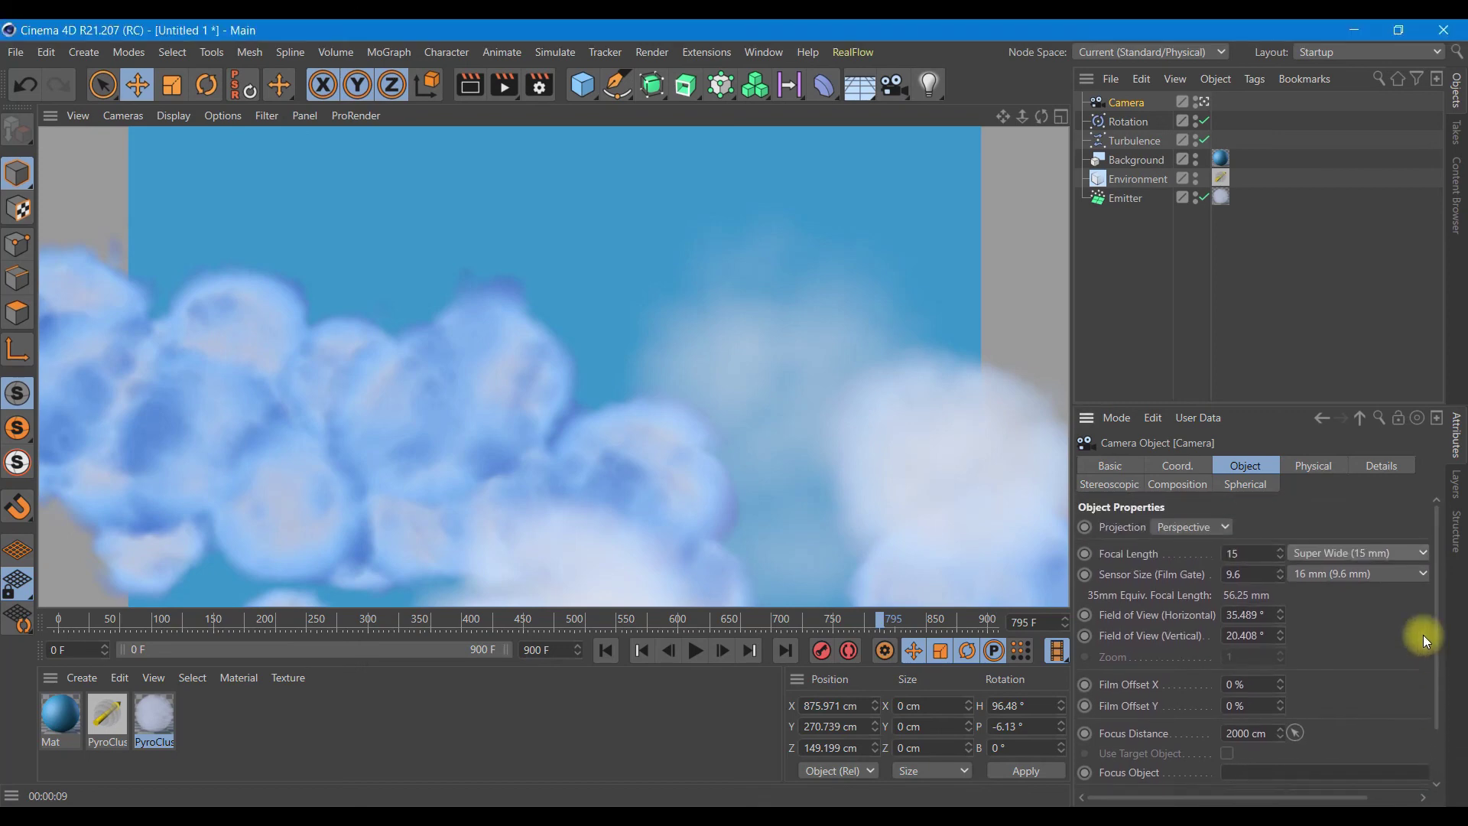
left_click(1406, 561)
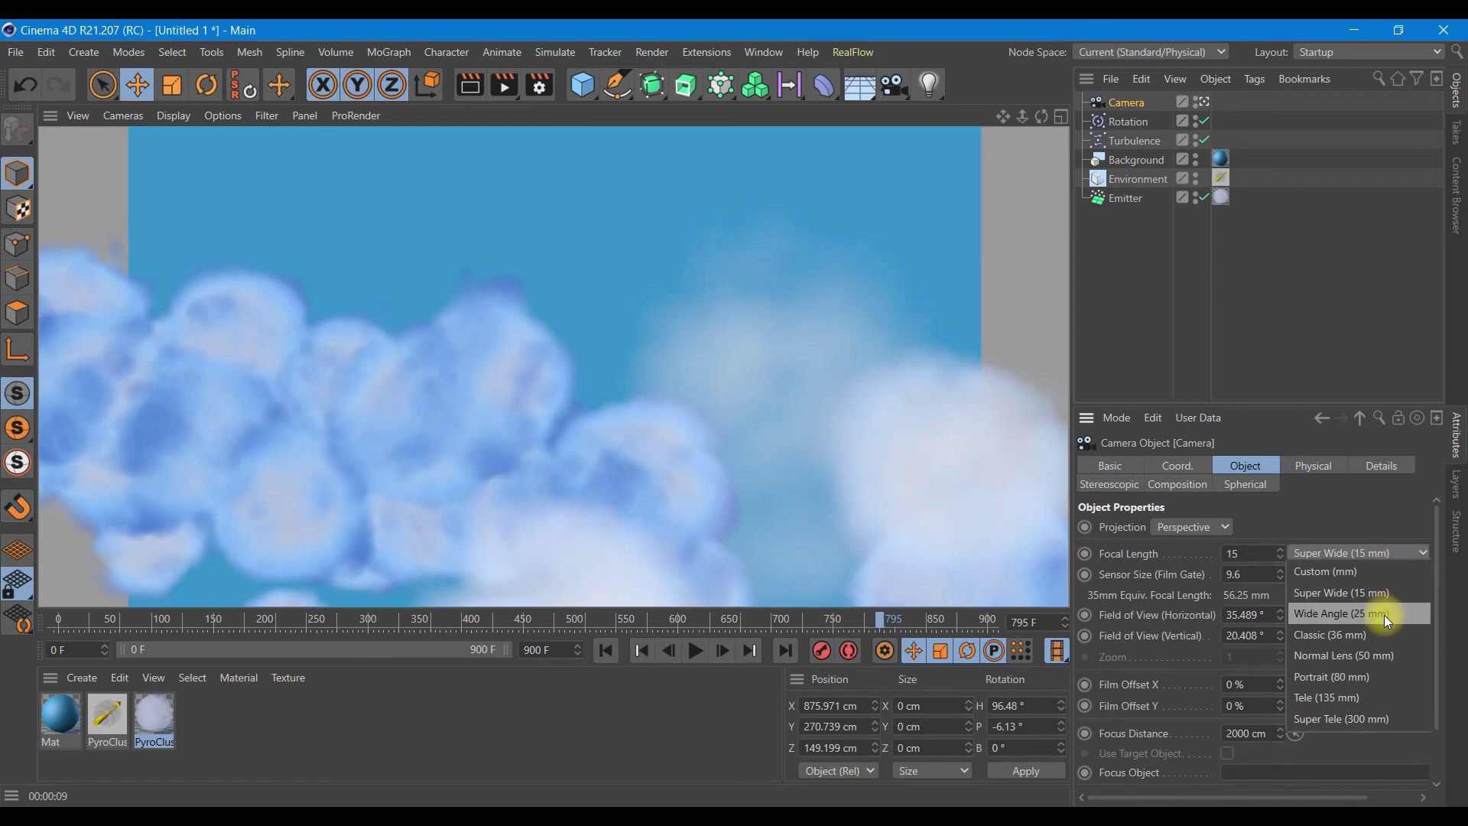
left_click(1385, 615)
left_click(470, 84)
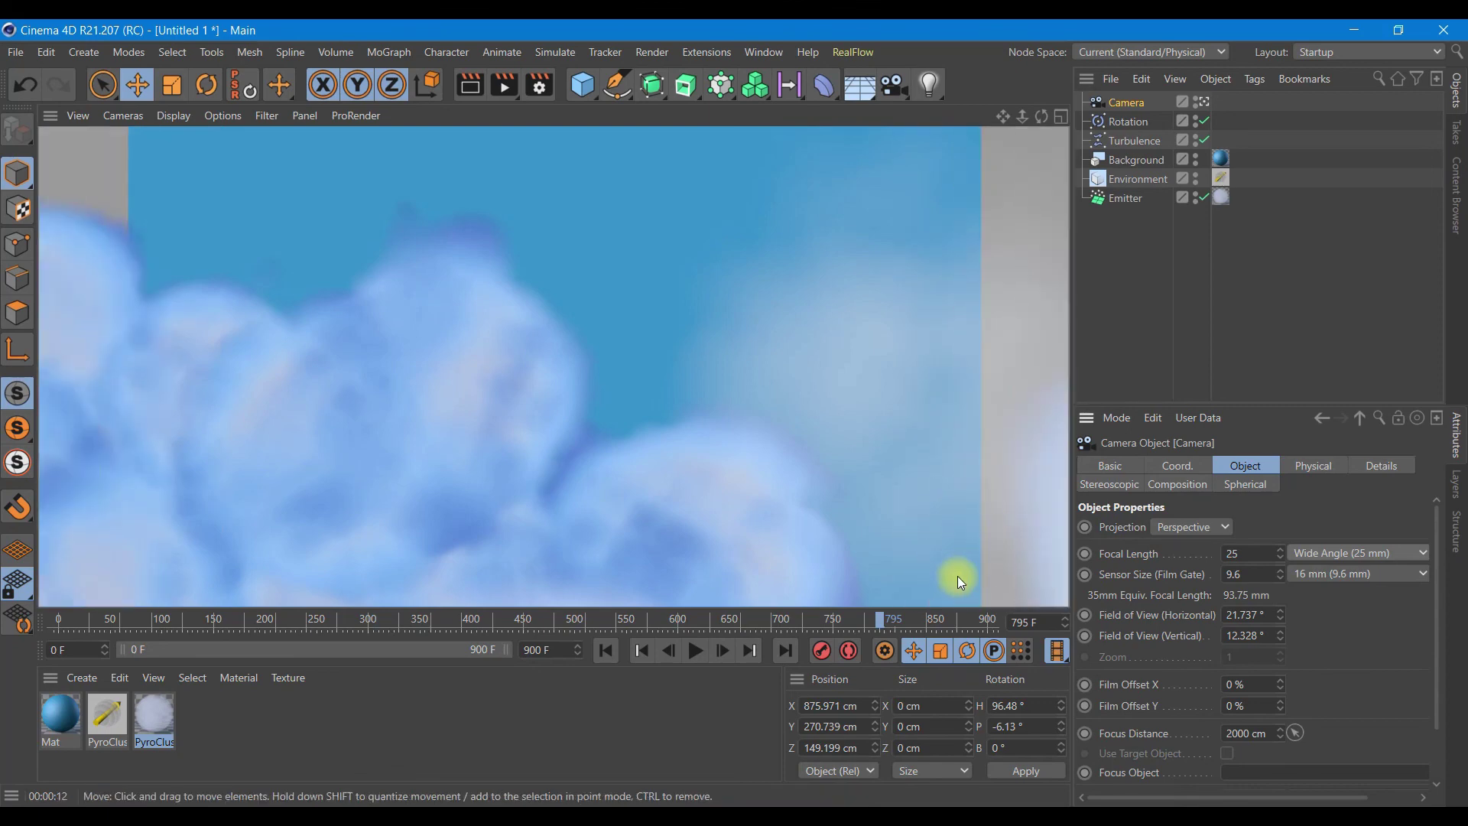
left_click(1203, 102)
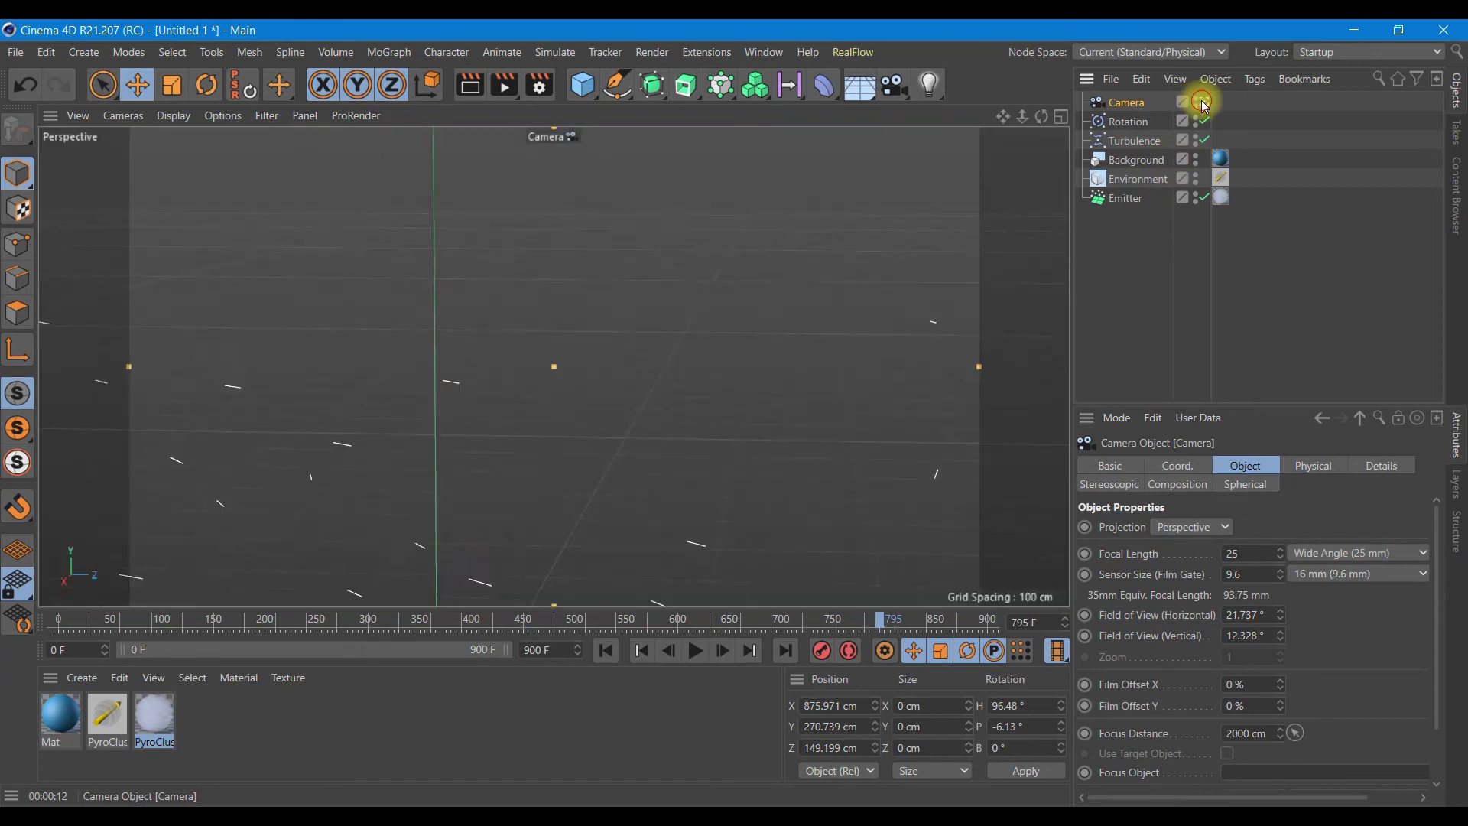
left_click(469, 84)
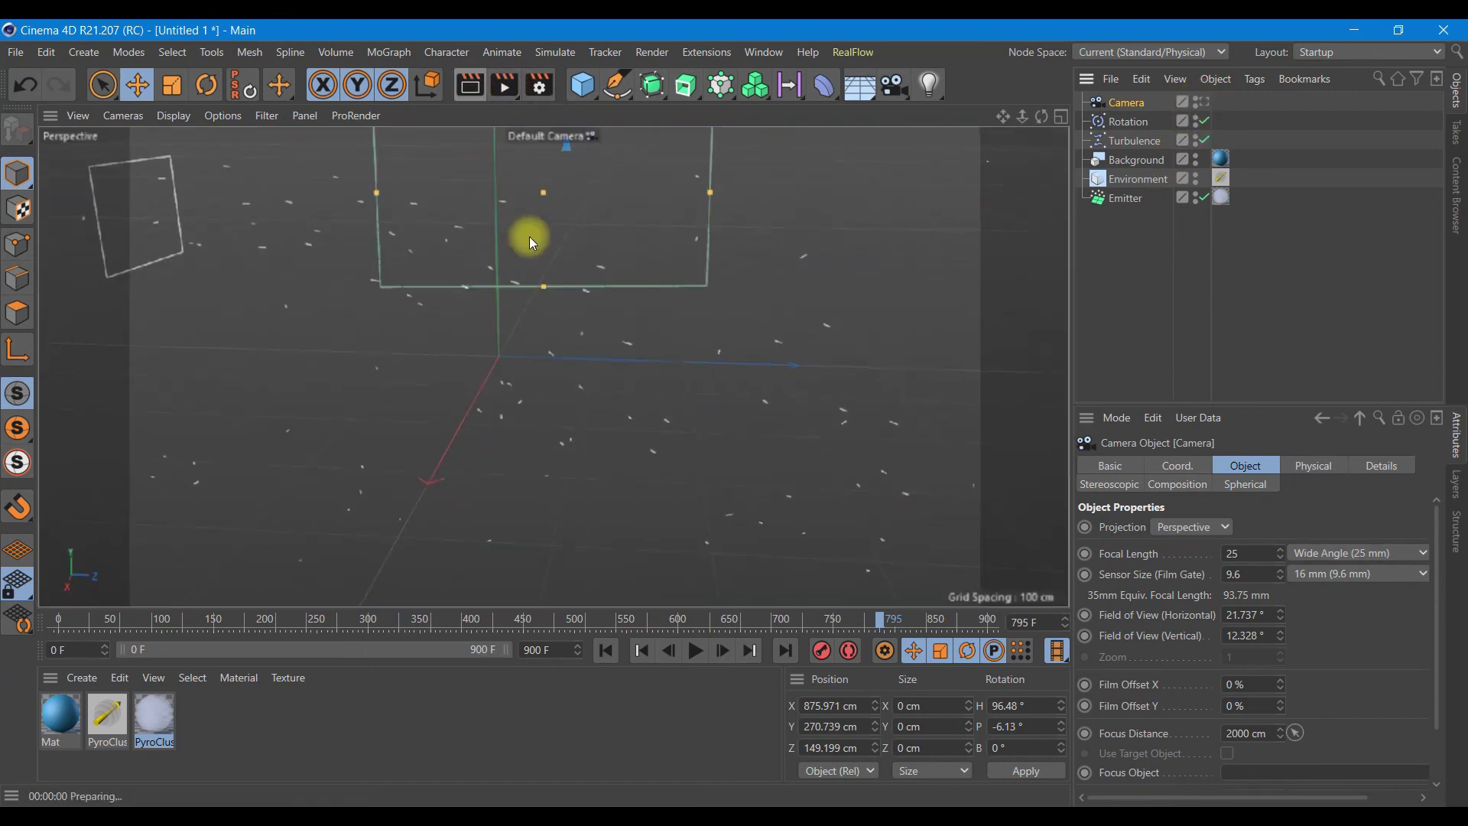